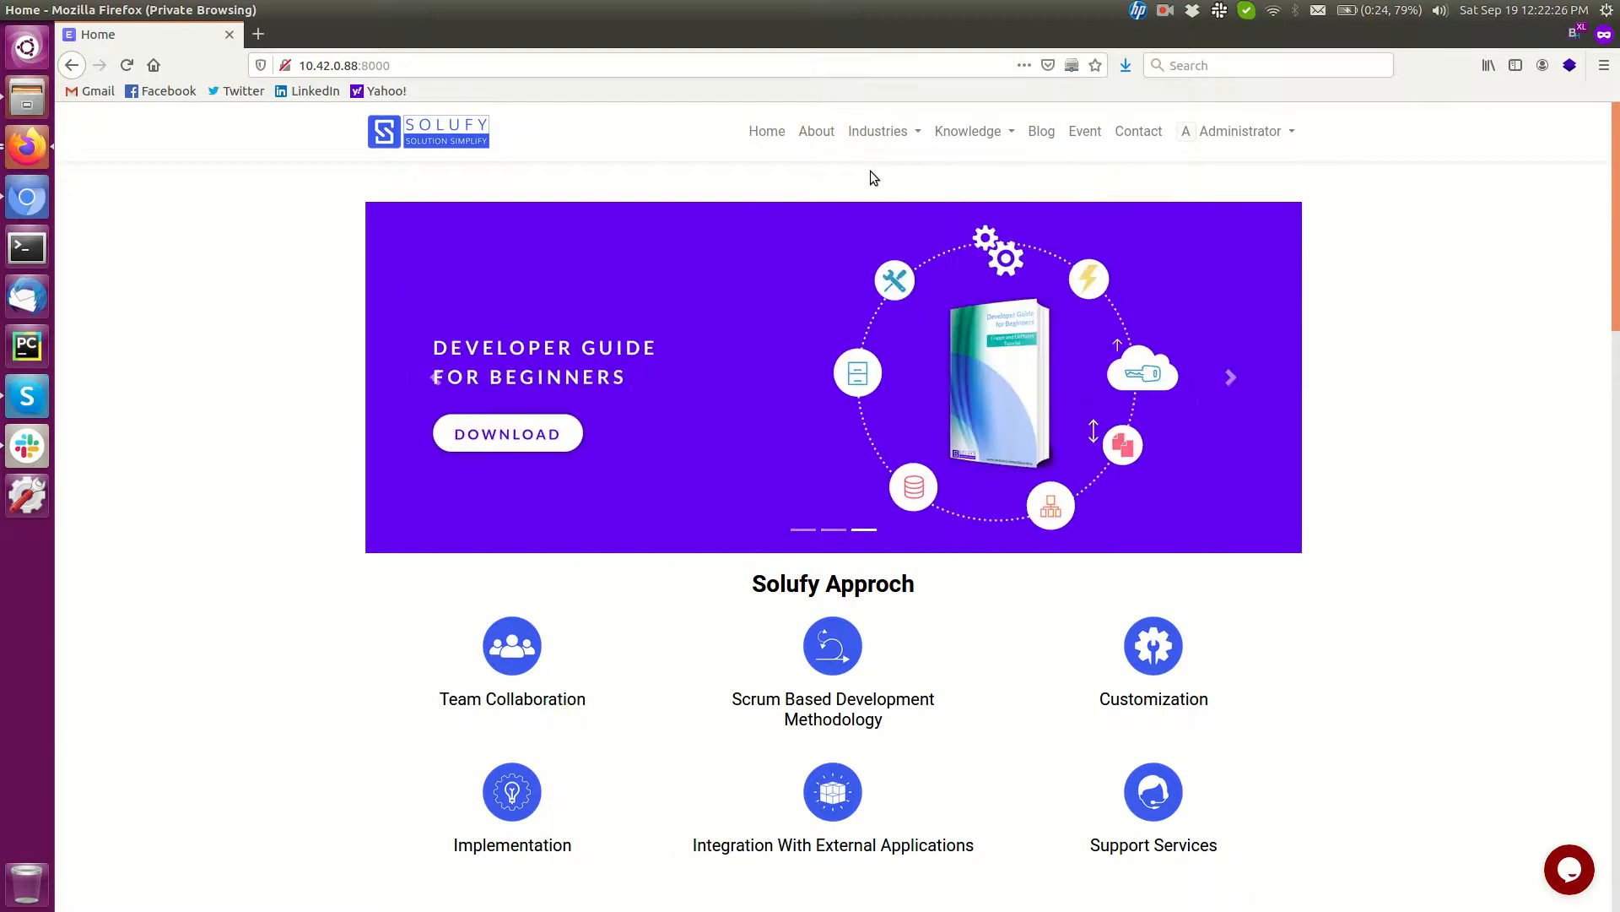
- Switch from the public website to the administrator's desk and look over the available modules
click(1243, 133)
click(1232, 224)
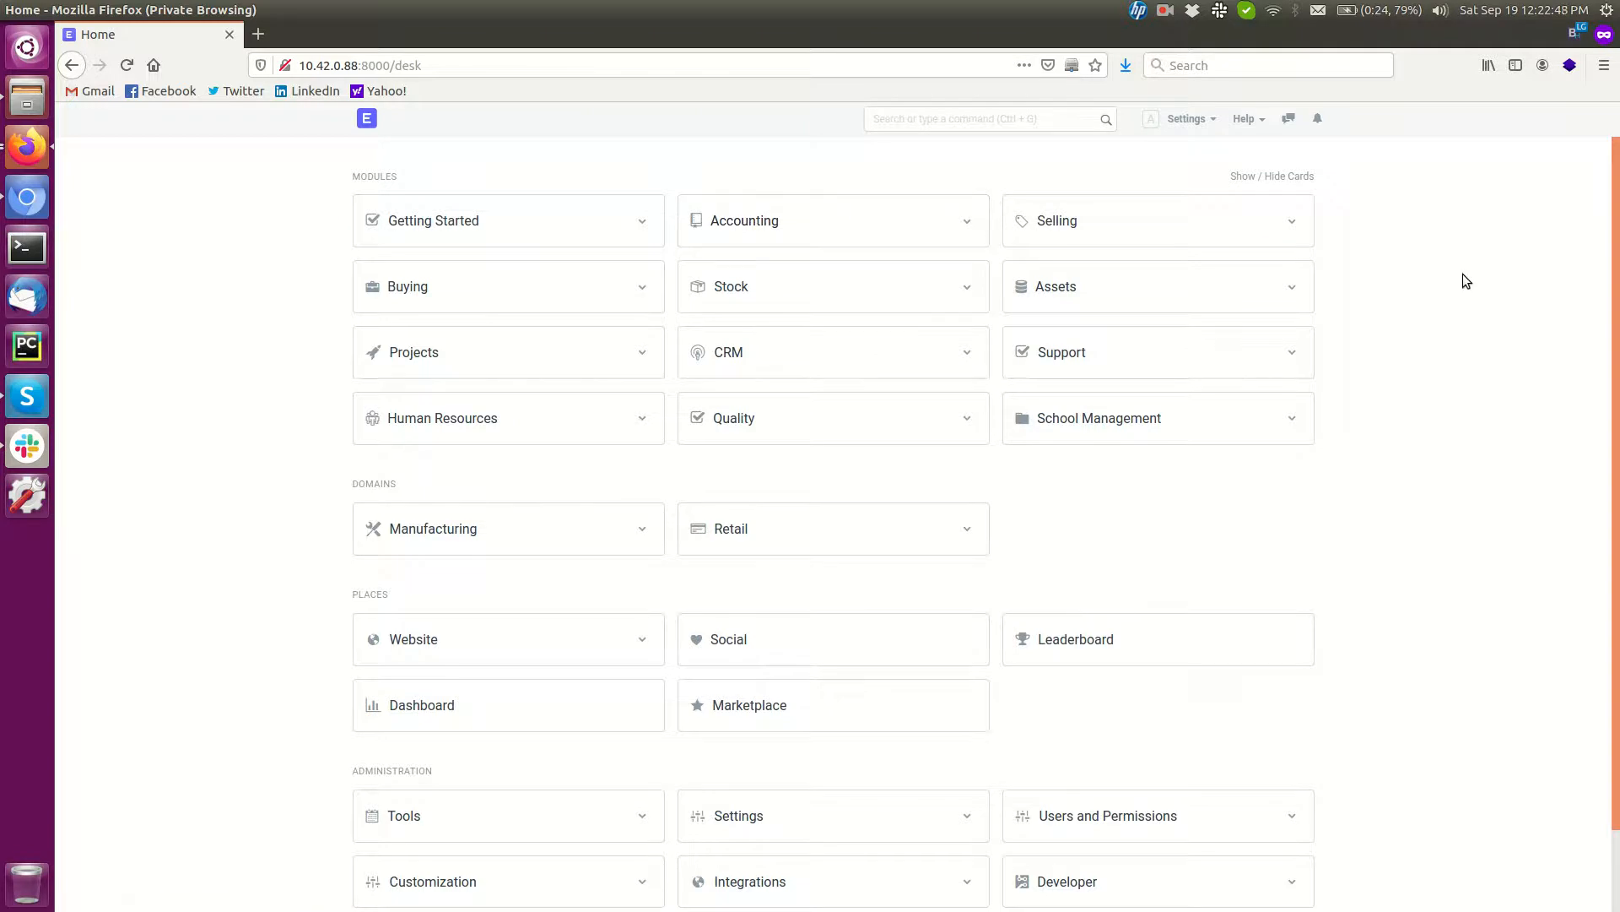
scroll(1463, 275, down, 1)
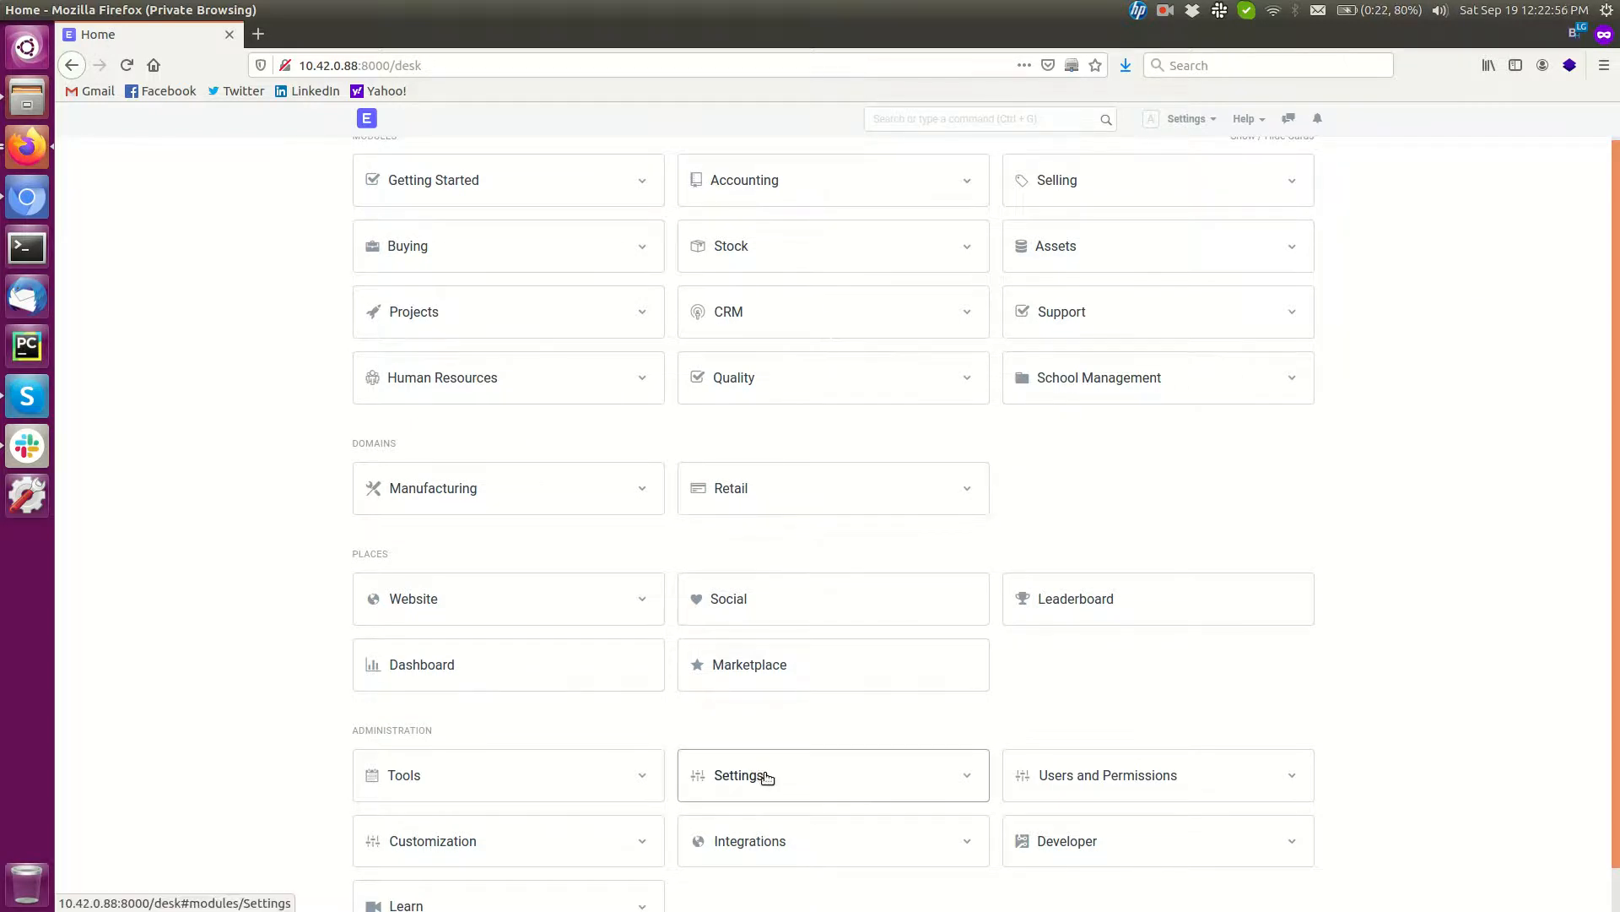
scroll(1438, 595, up, 1)
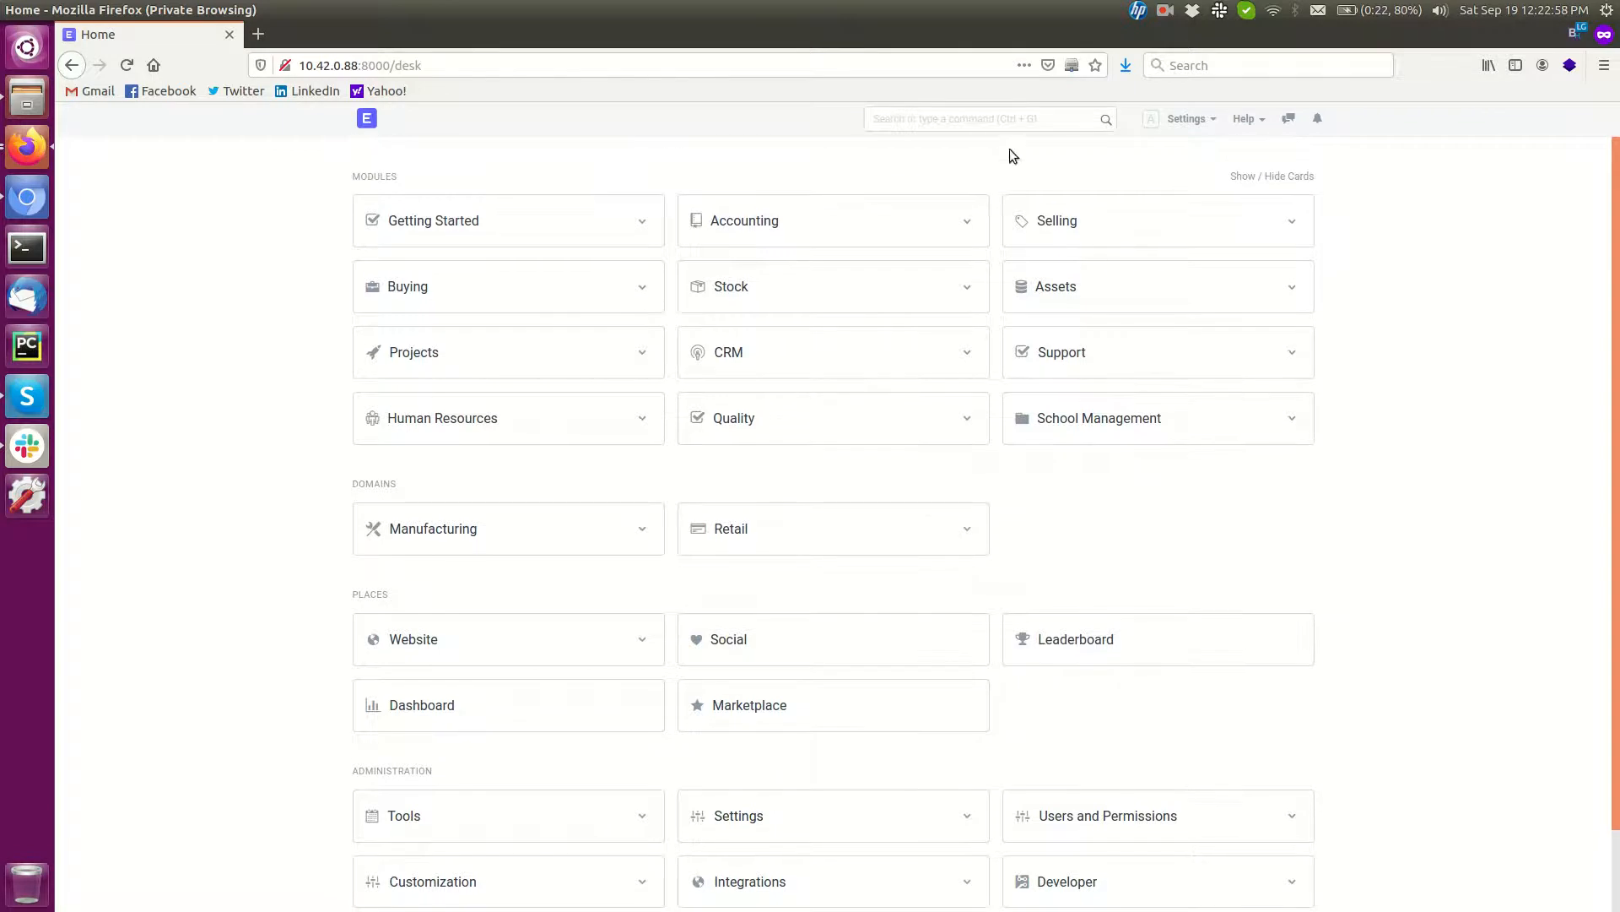
- Search the desk for "data" and open the Data Import List
click(990, 123)
text(data)
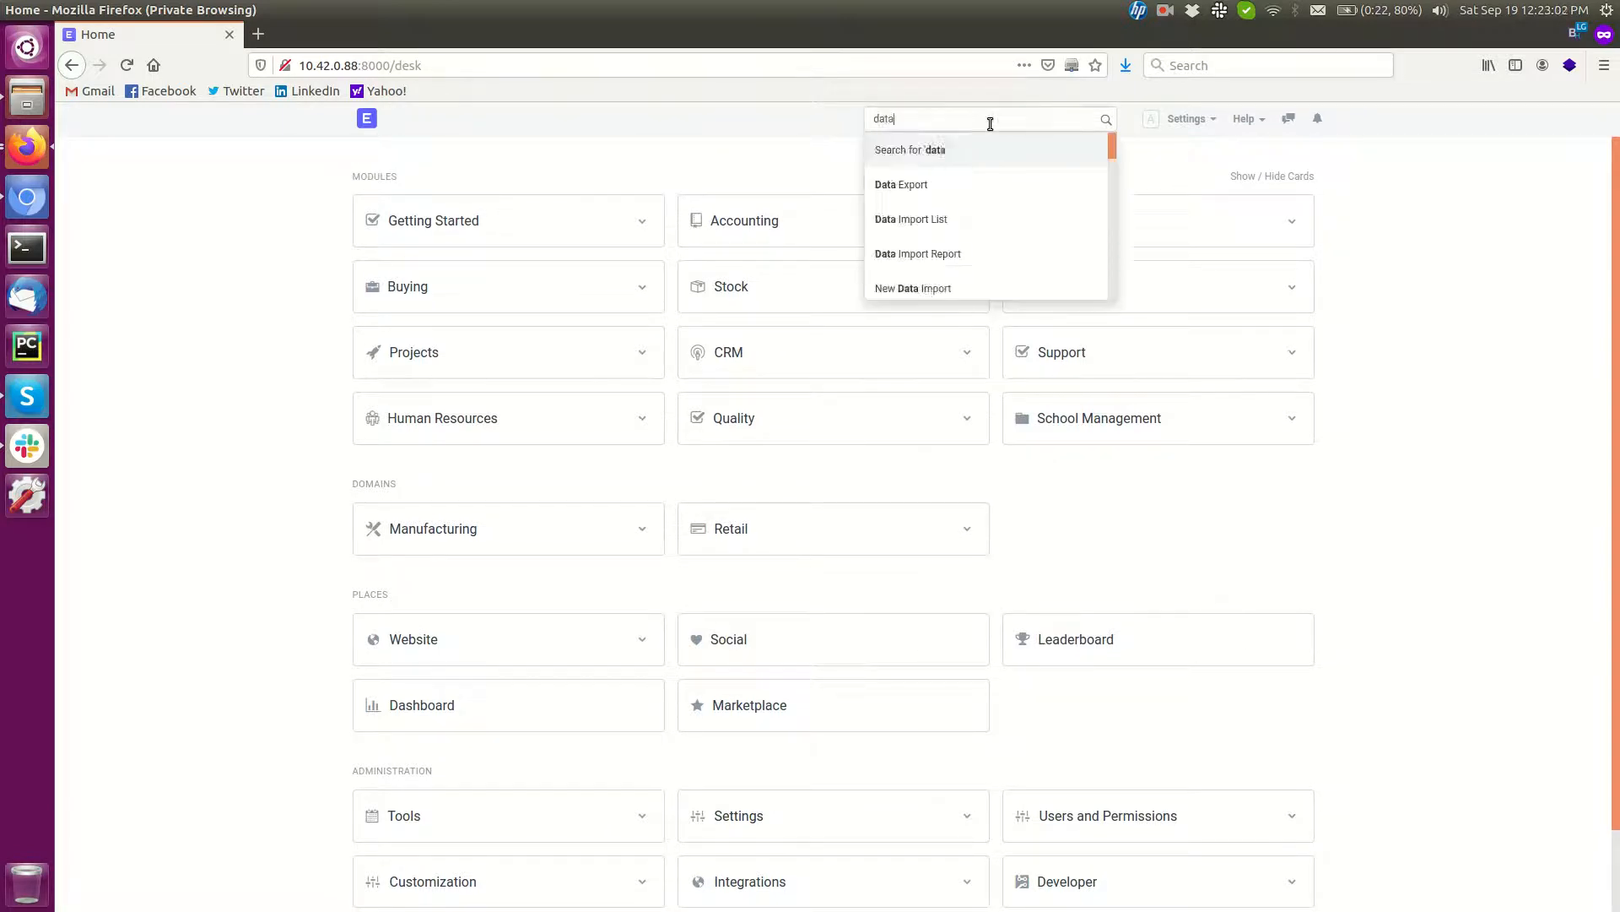
click(928, 219)
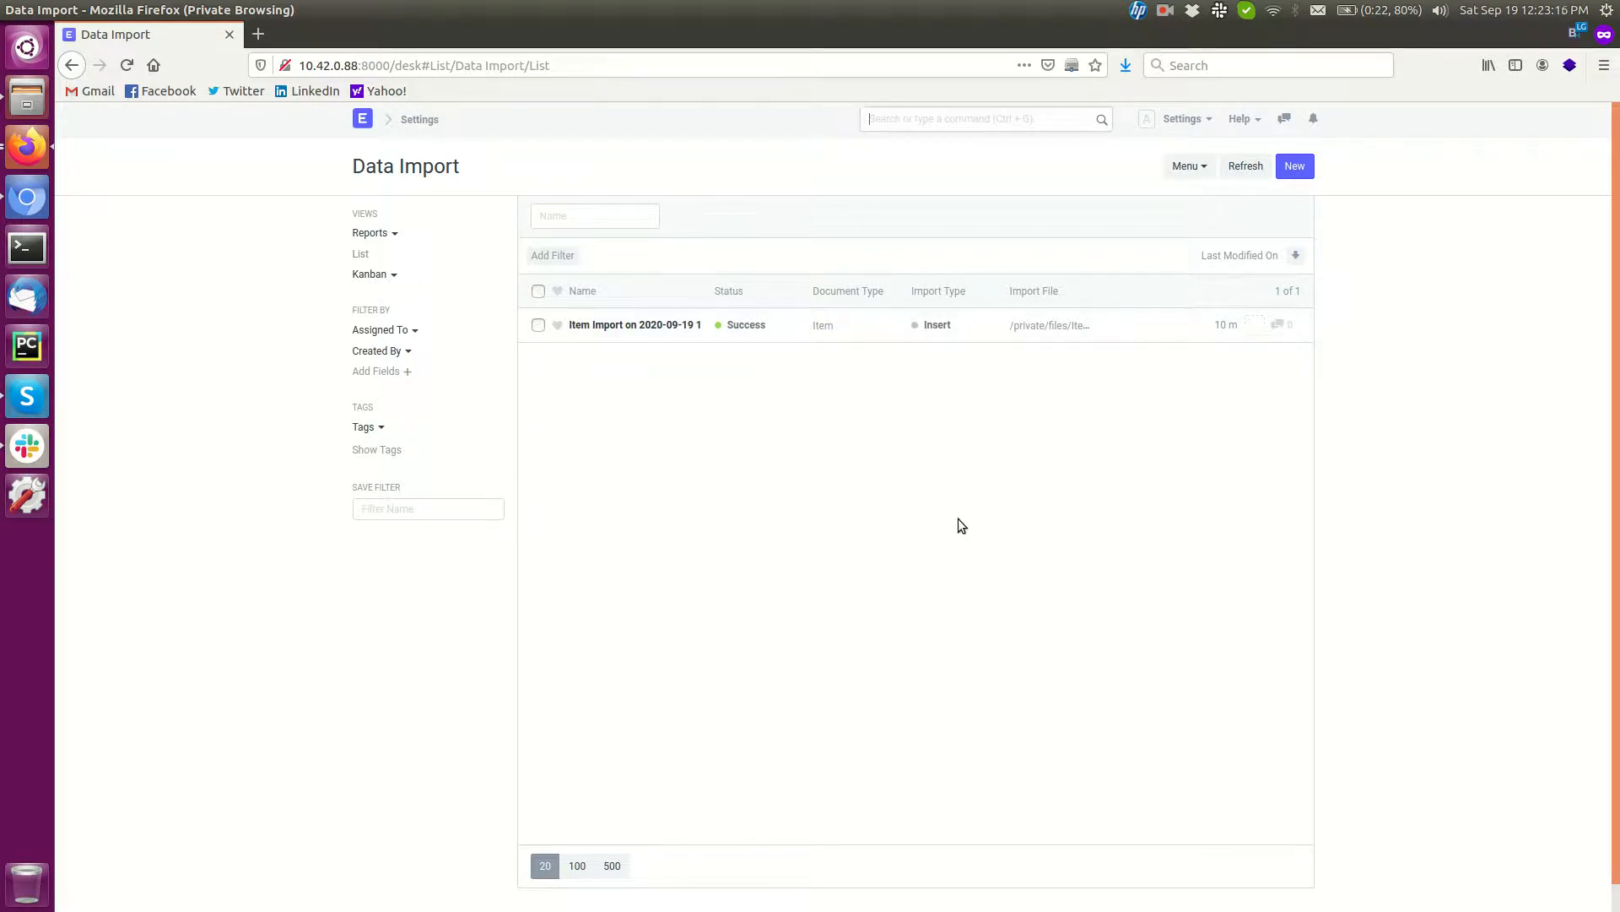
- Create and save a new data import with document type Item and import type Insert New Records
click(1296, 166)
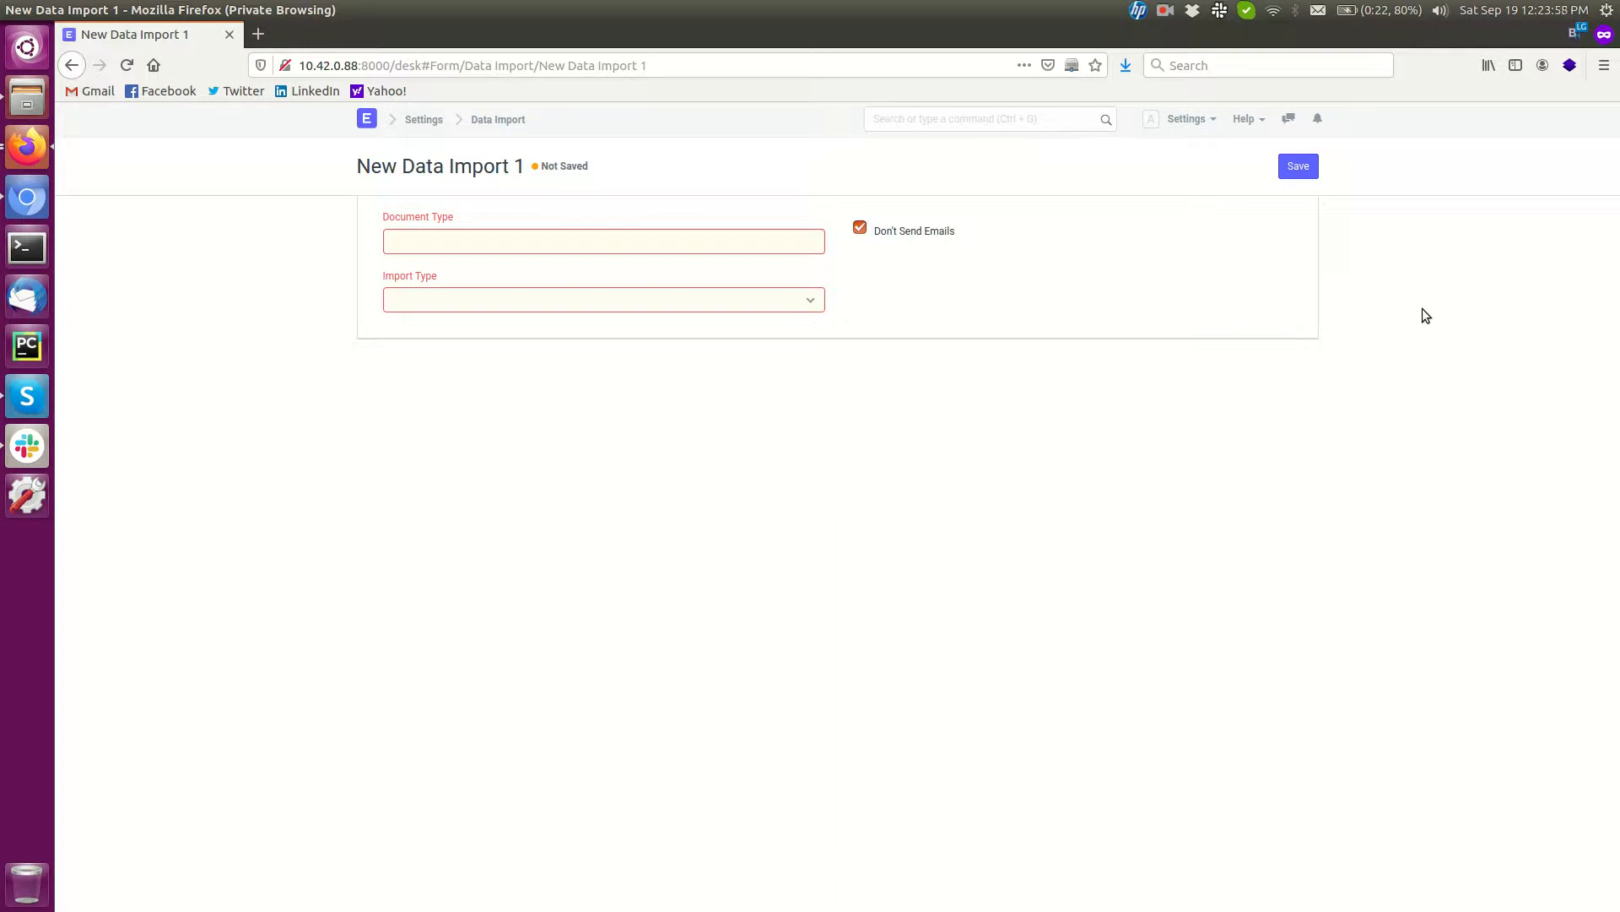
click(794, 239)
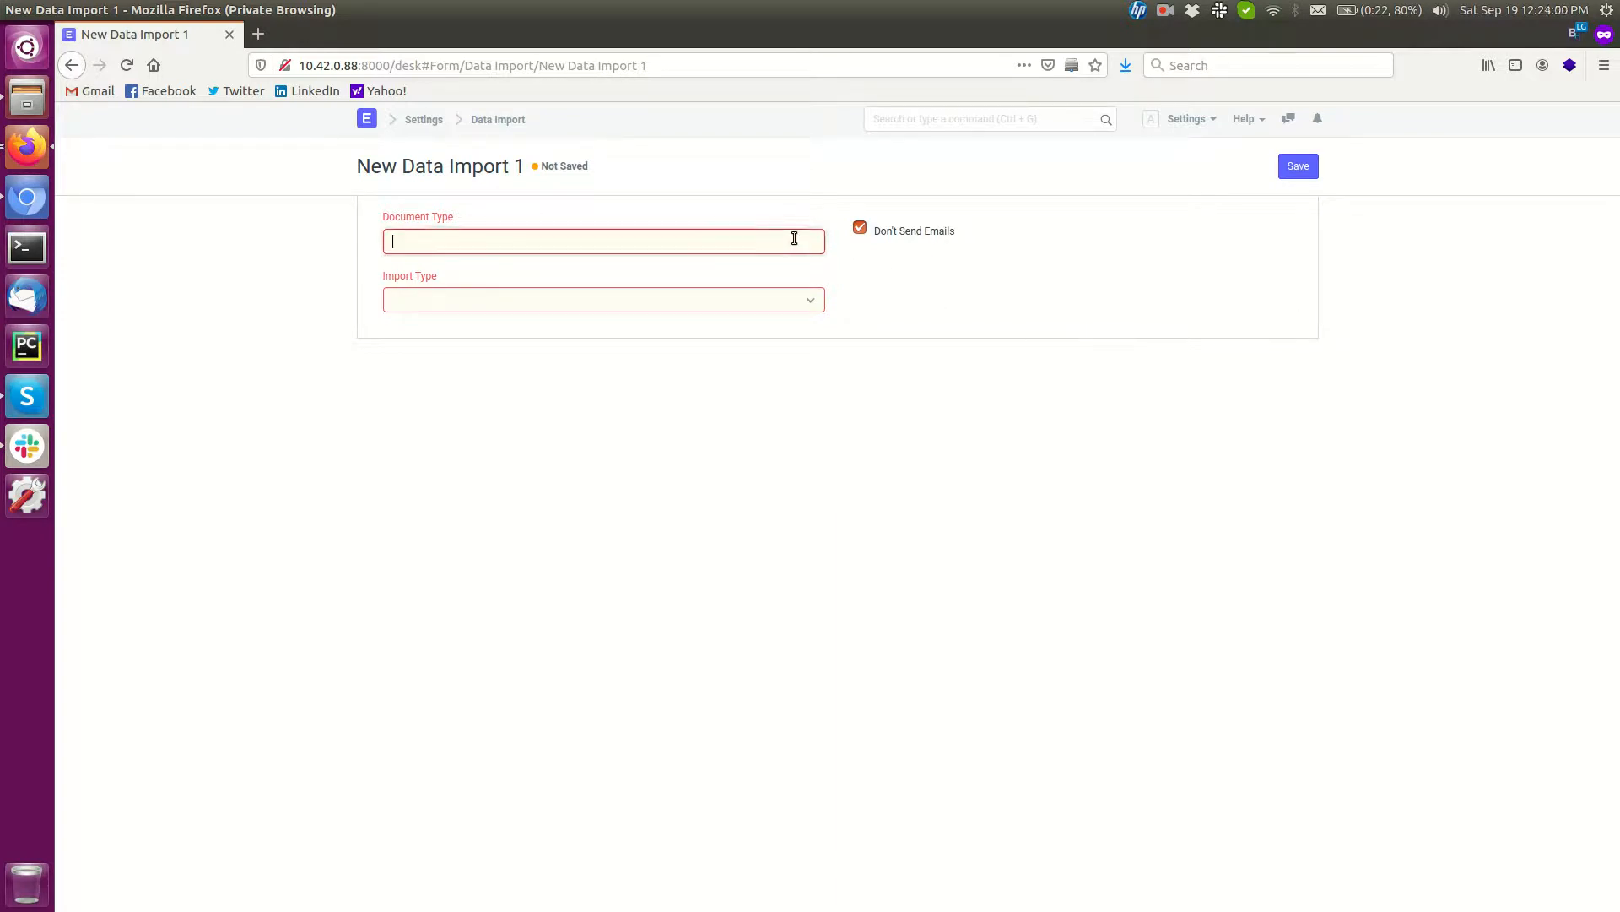
text(Ite)
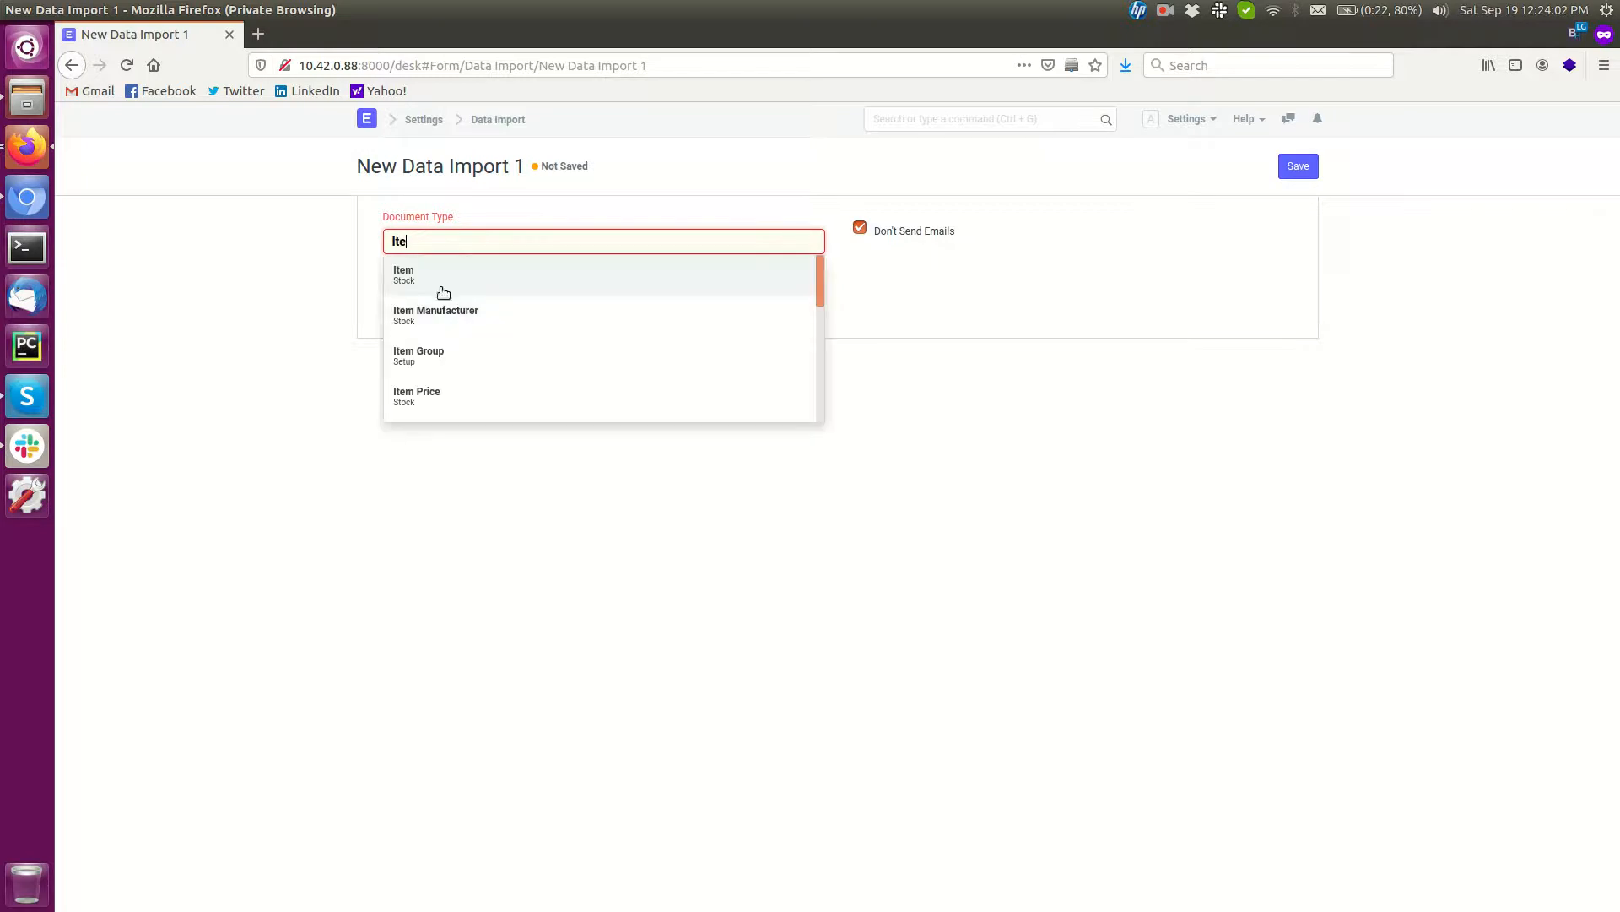
click(437, 279)
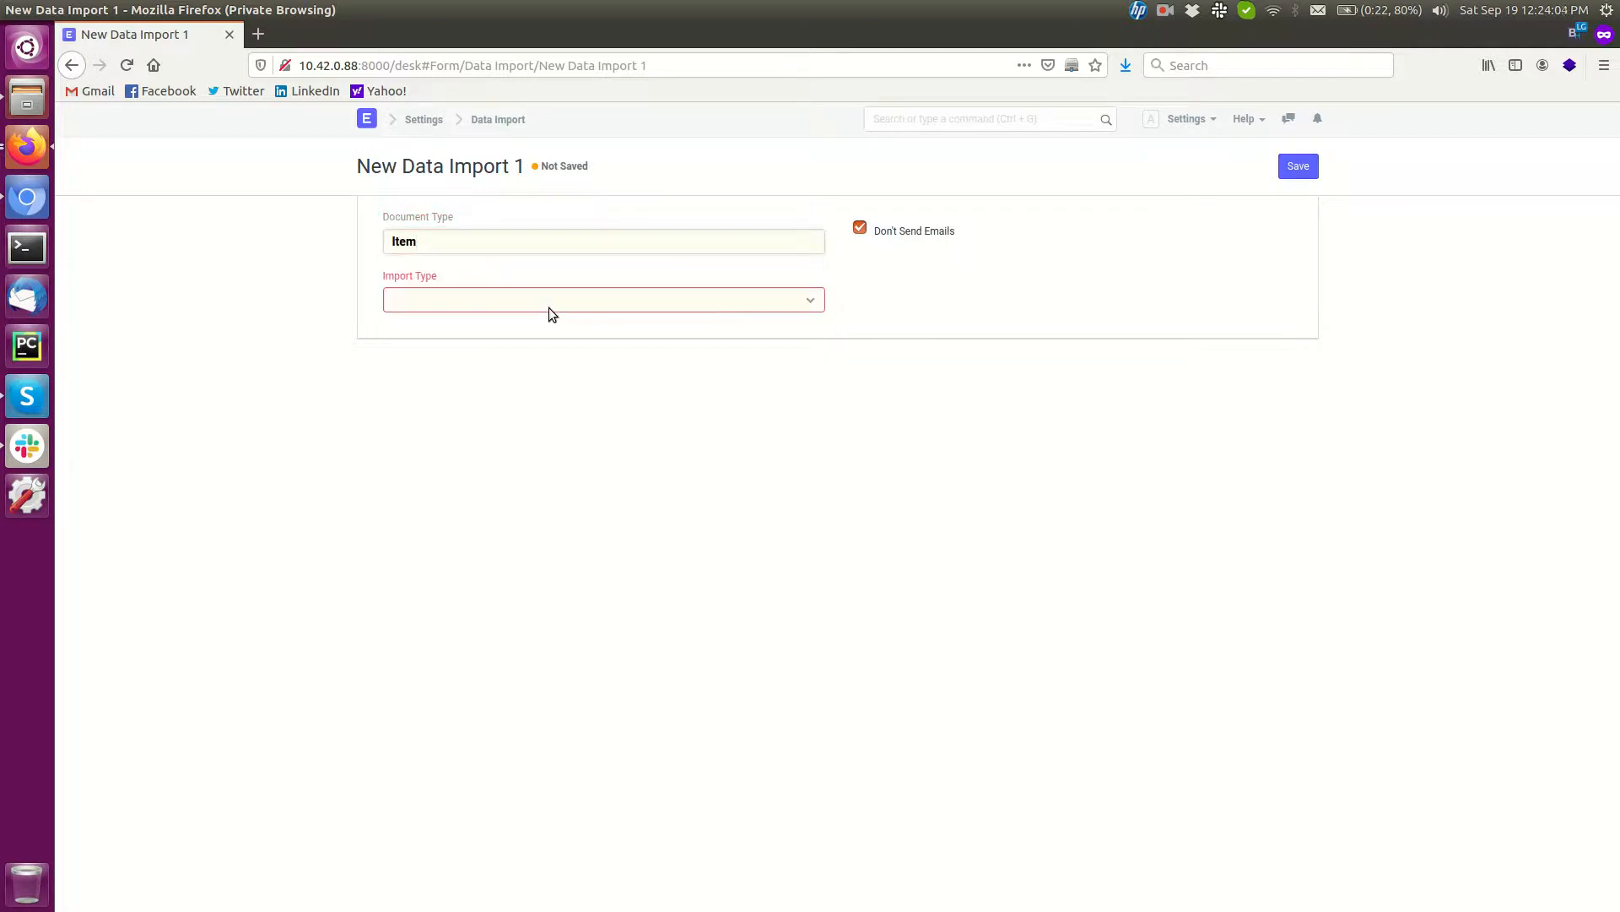
click(548, 301)
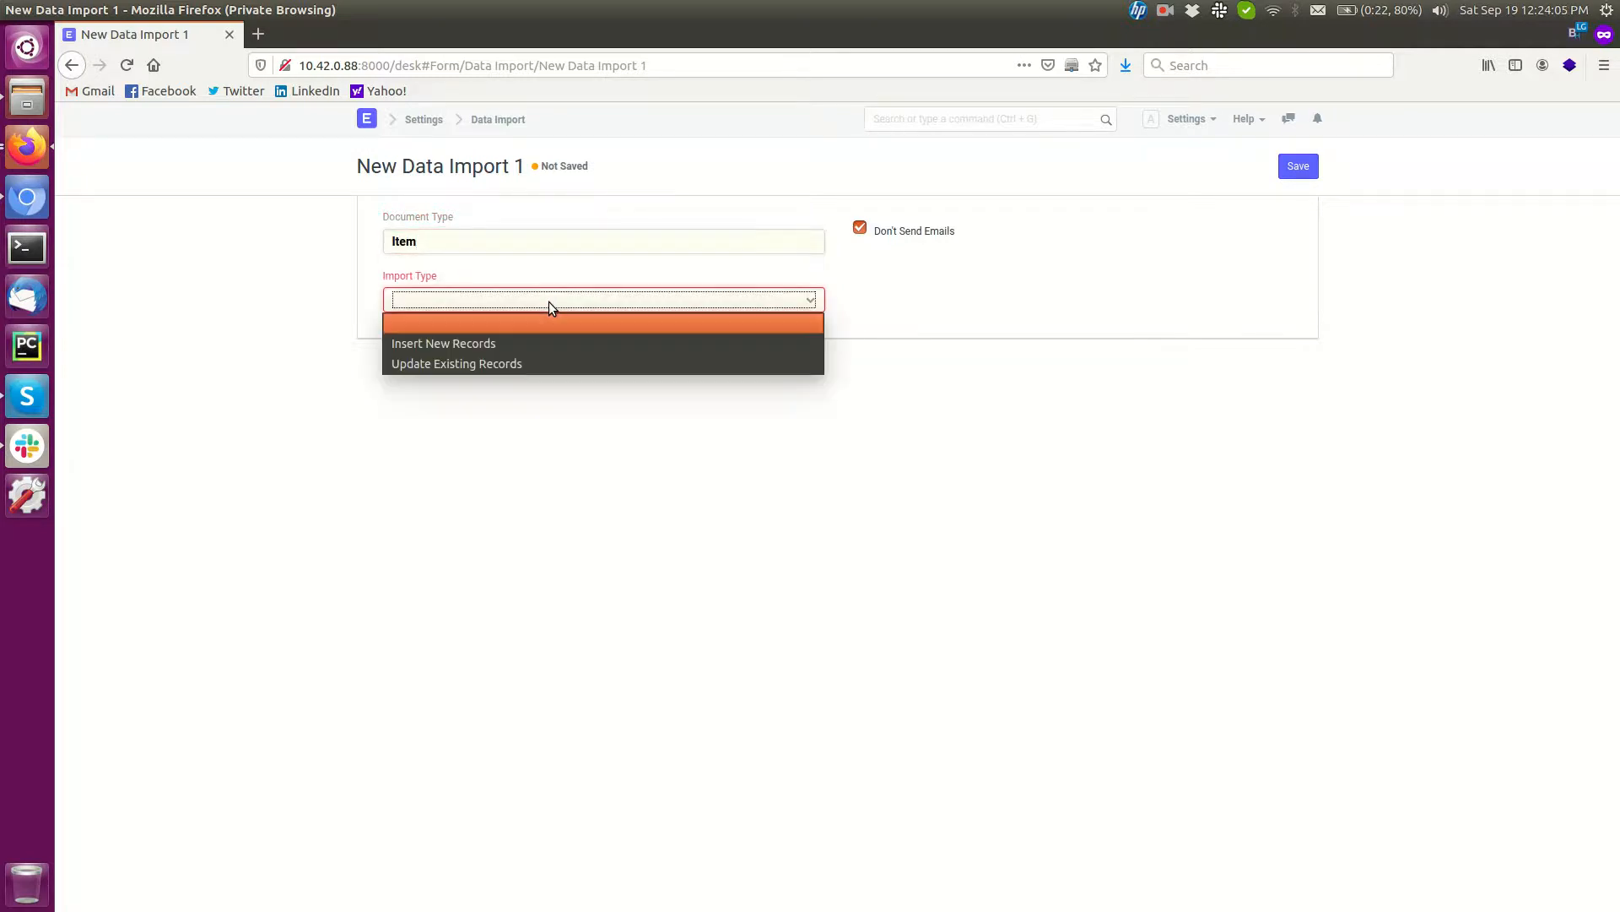
click(527, 342)
click(901, 264)
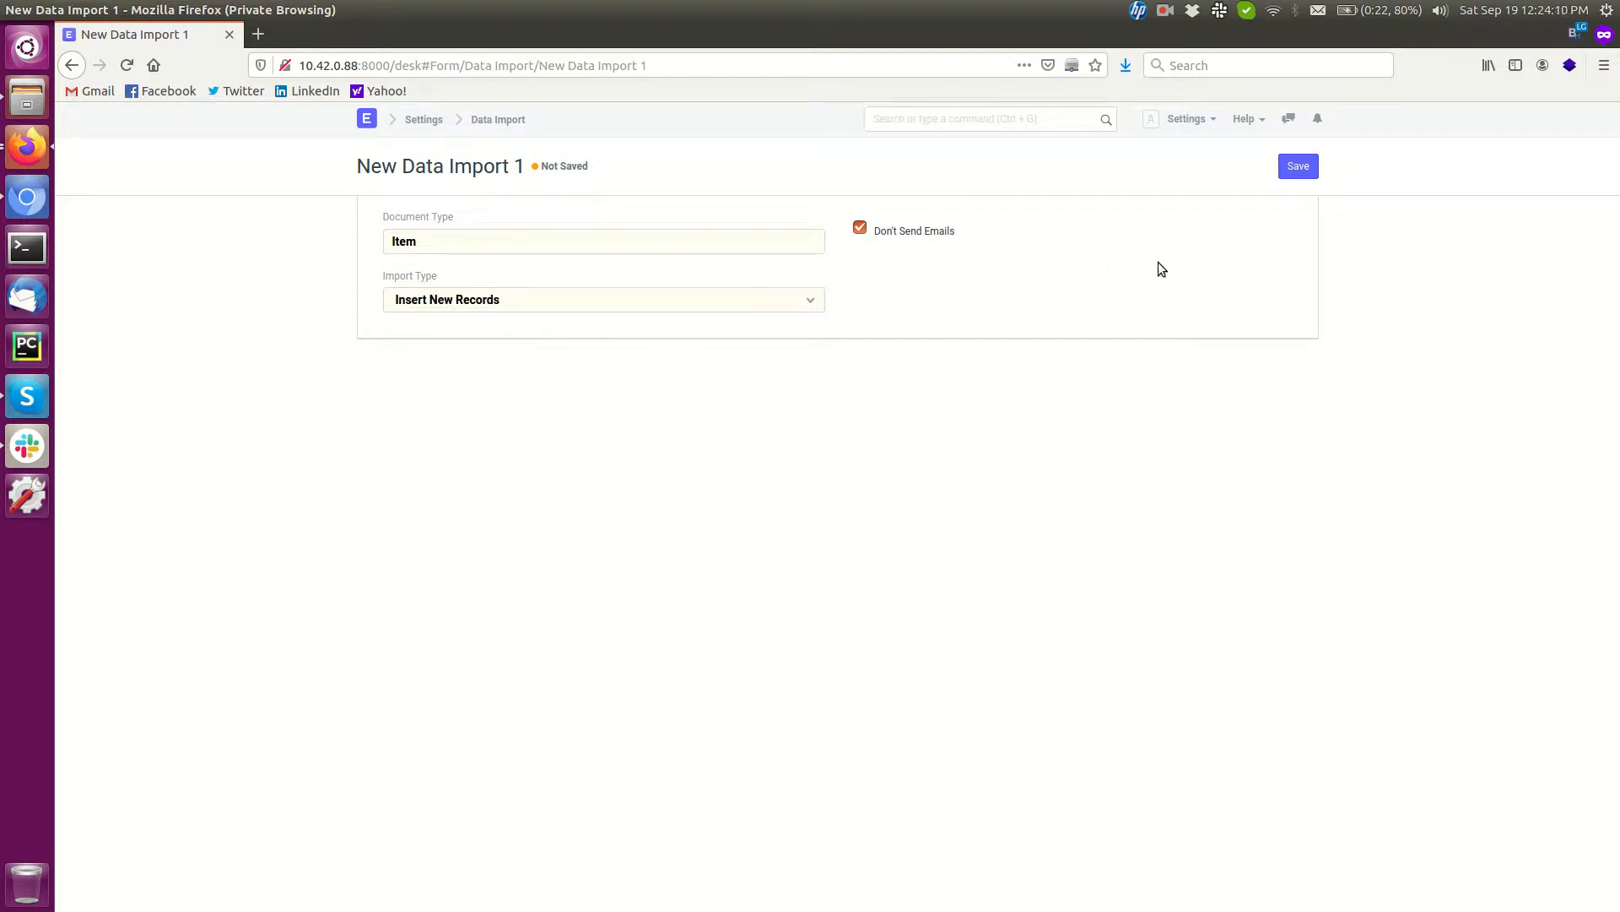
click(1300, 175)
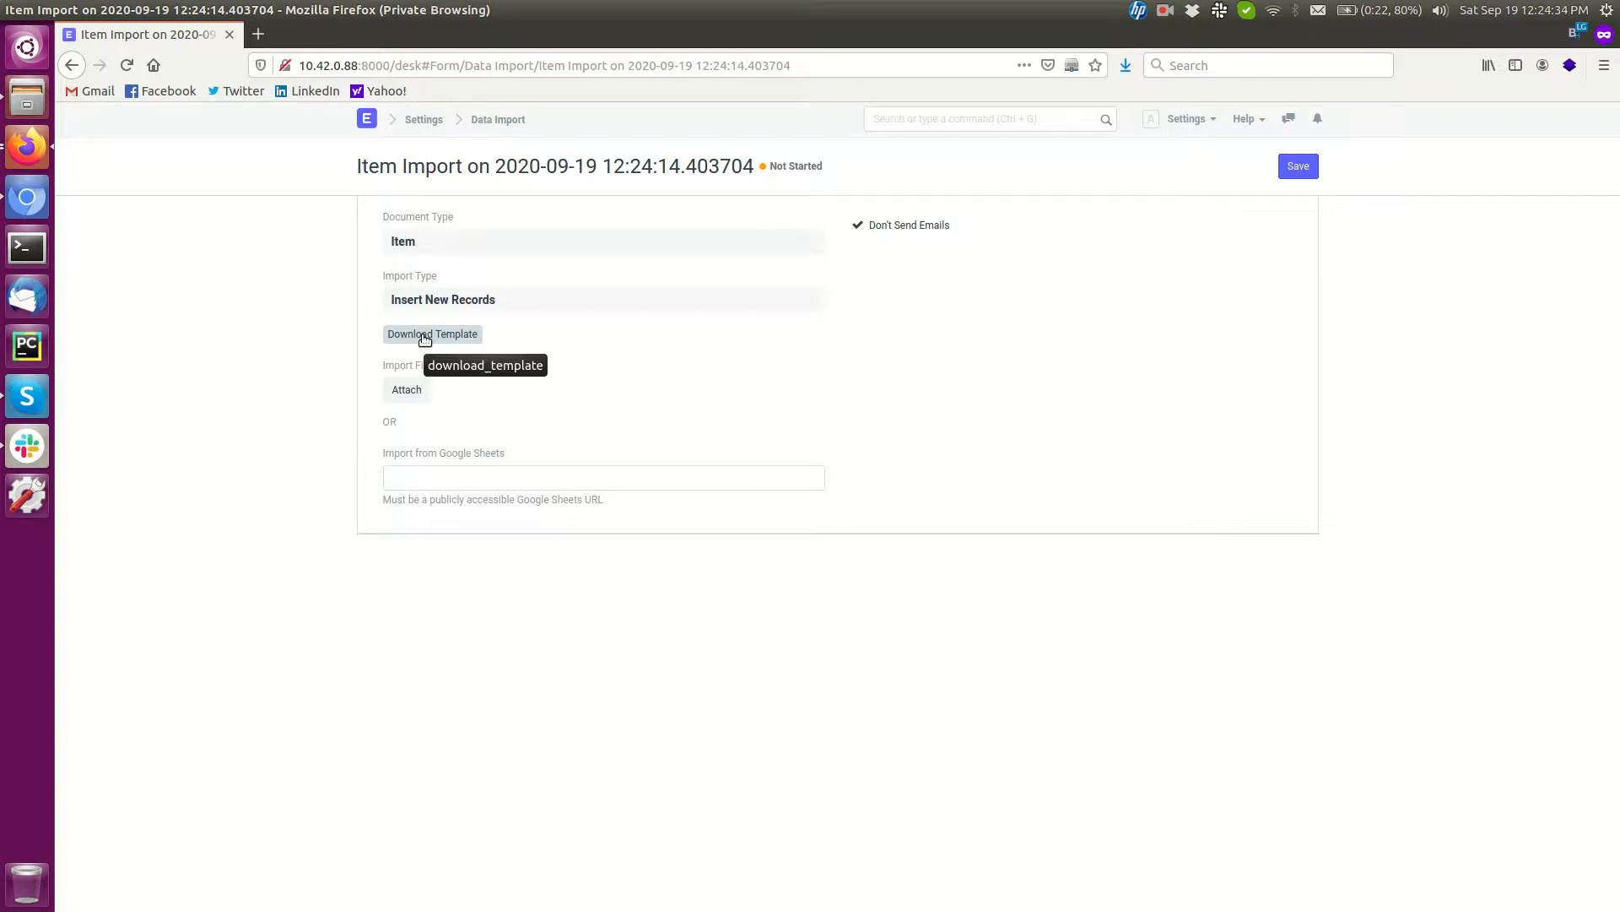
- Open the template download options for the Item import and set the export type to 5 Records
click(425, 335)
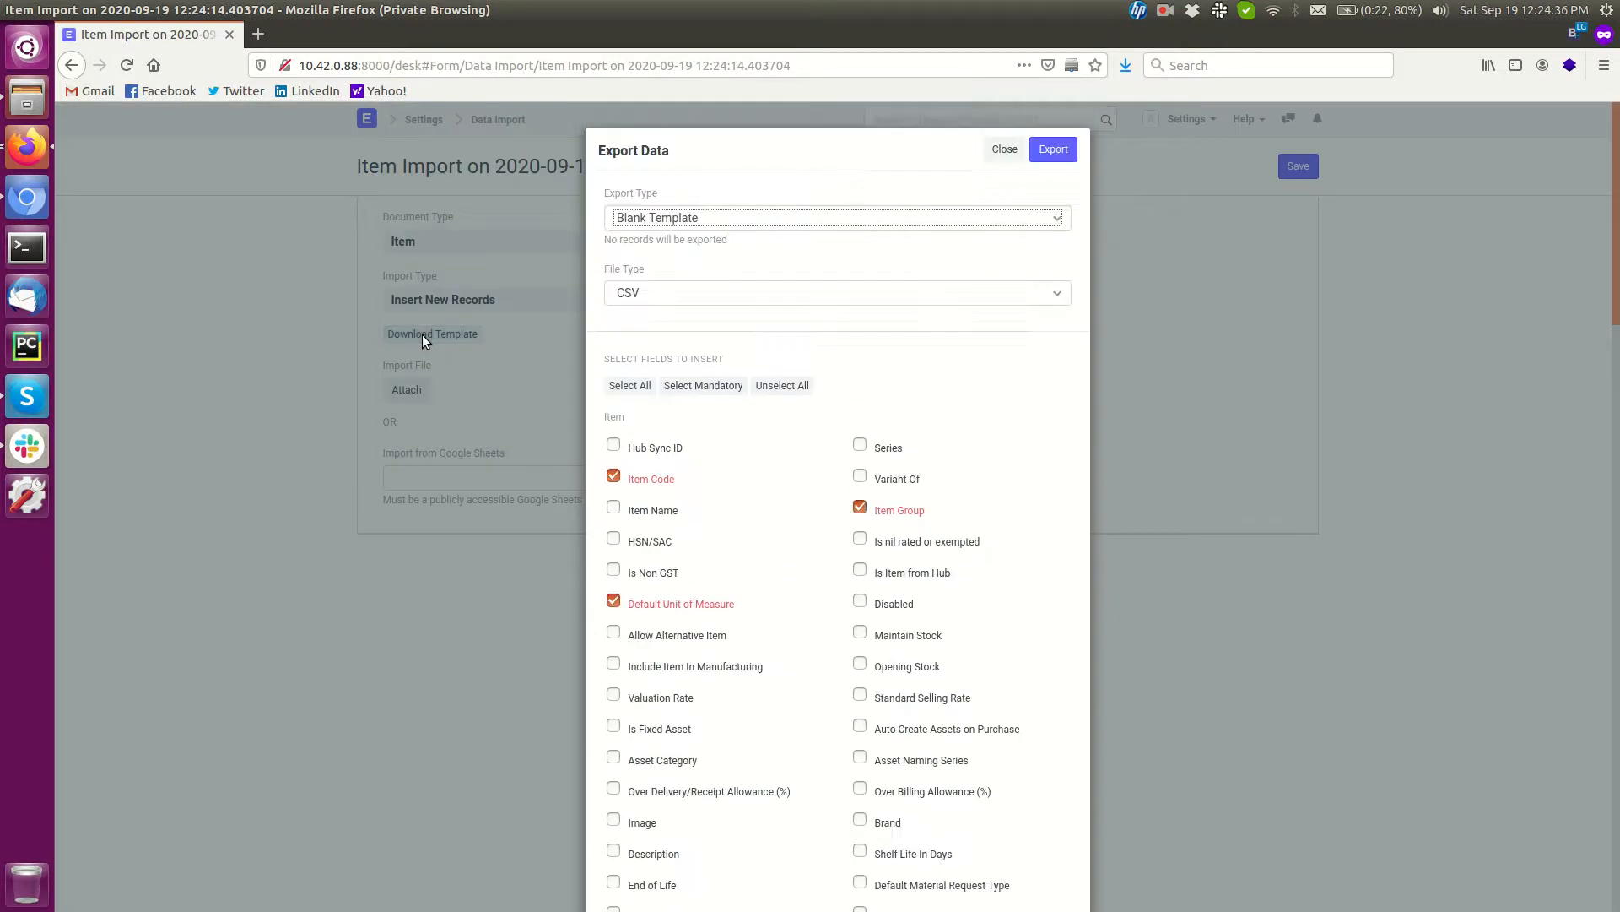
click(743, 217)
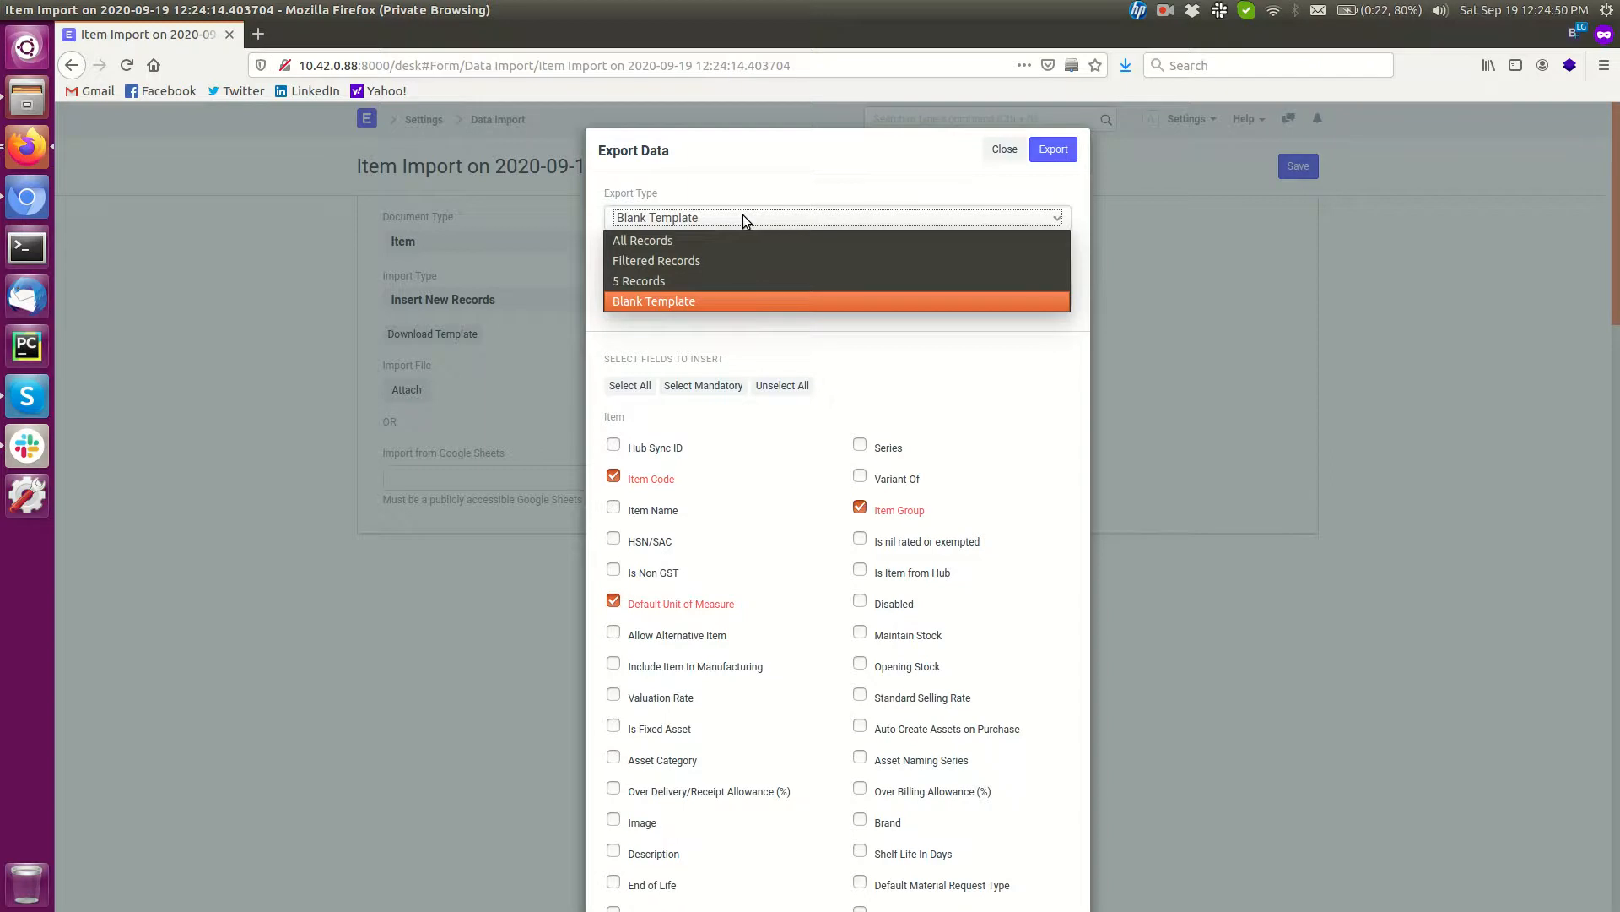
click(666, 280)
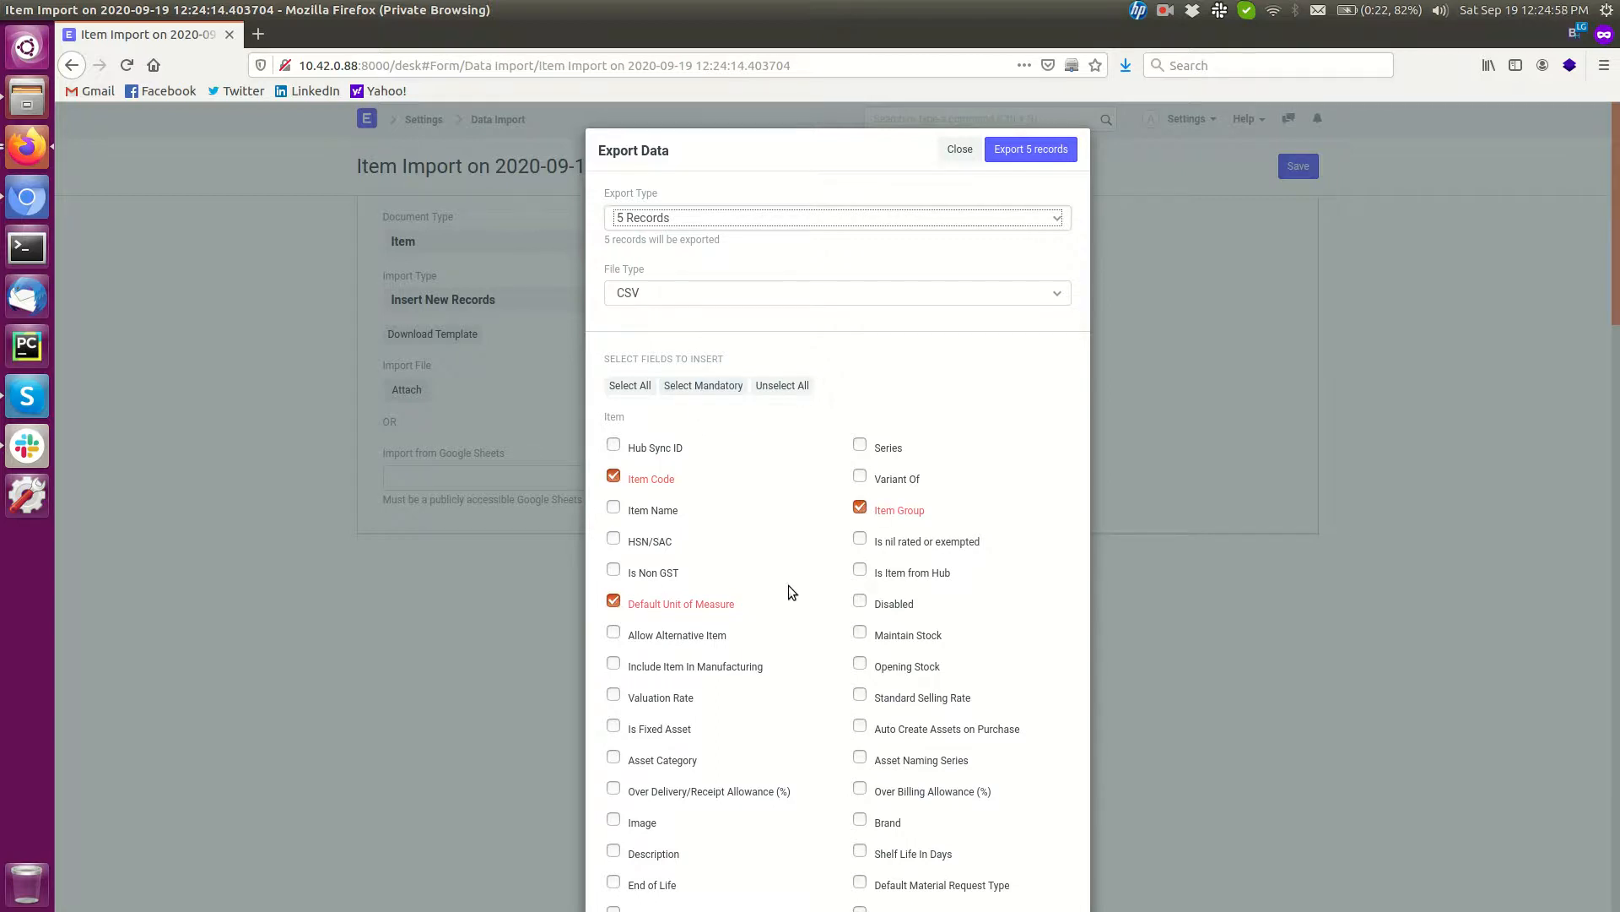
- Include the Valuation Rate, Opening Stock and Maintain Stock fields in the exported Item template
scroll(788, 585, down, 3)
scroll(788, 585, down, 5)
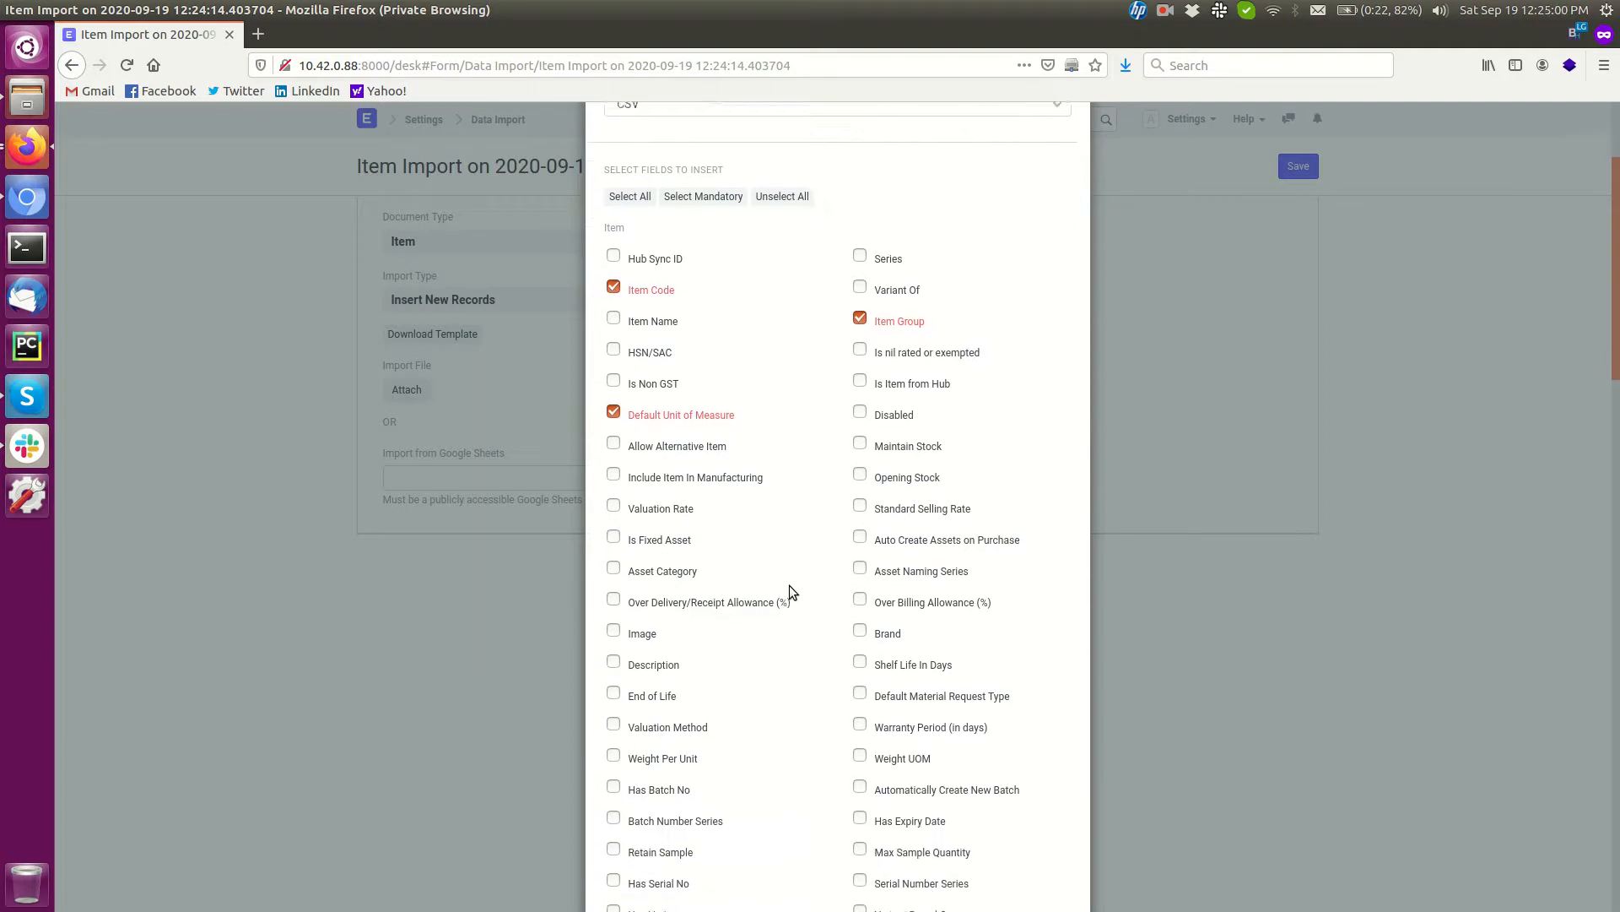
click(613, 453)
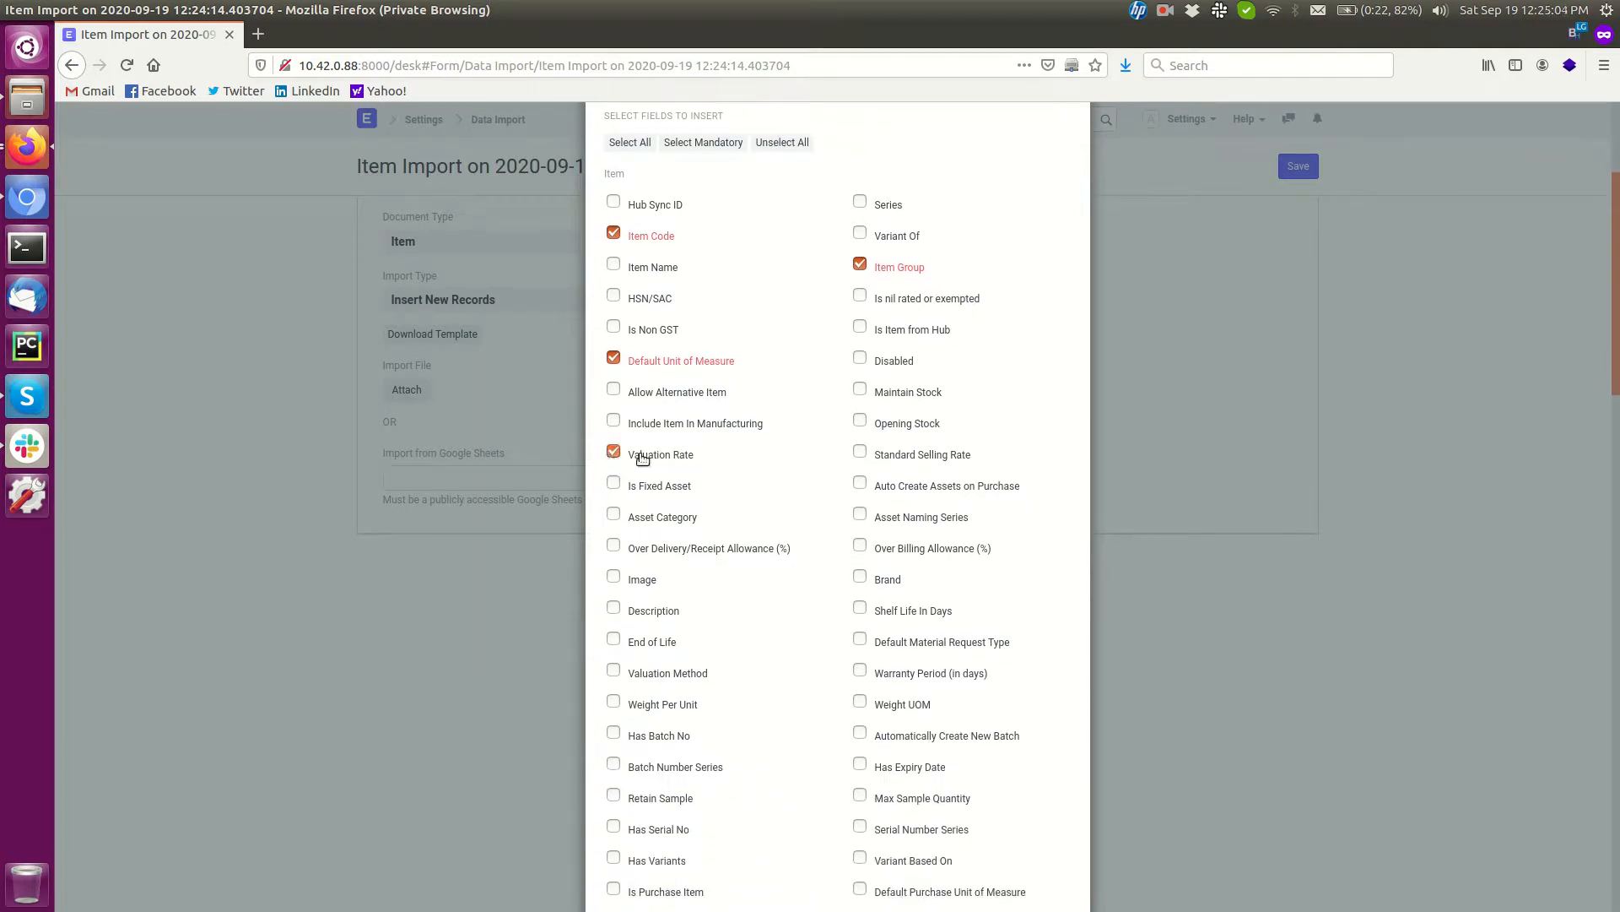
click(861, 420)
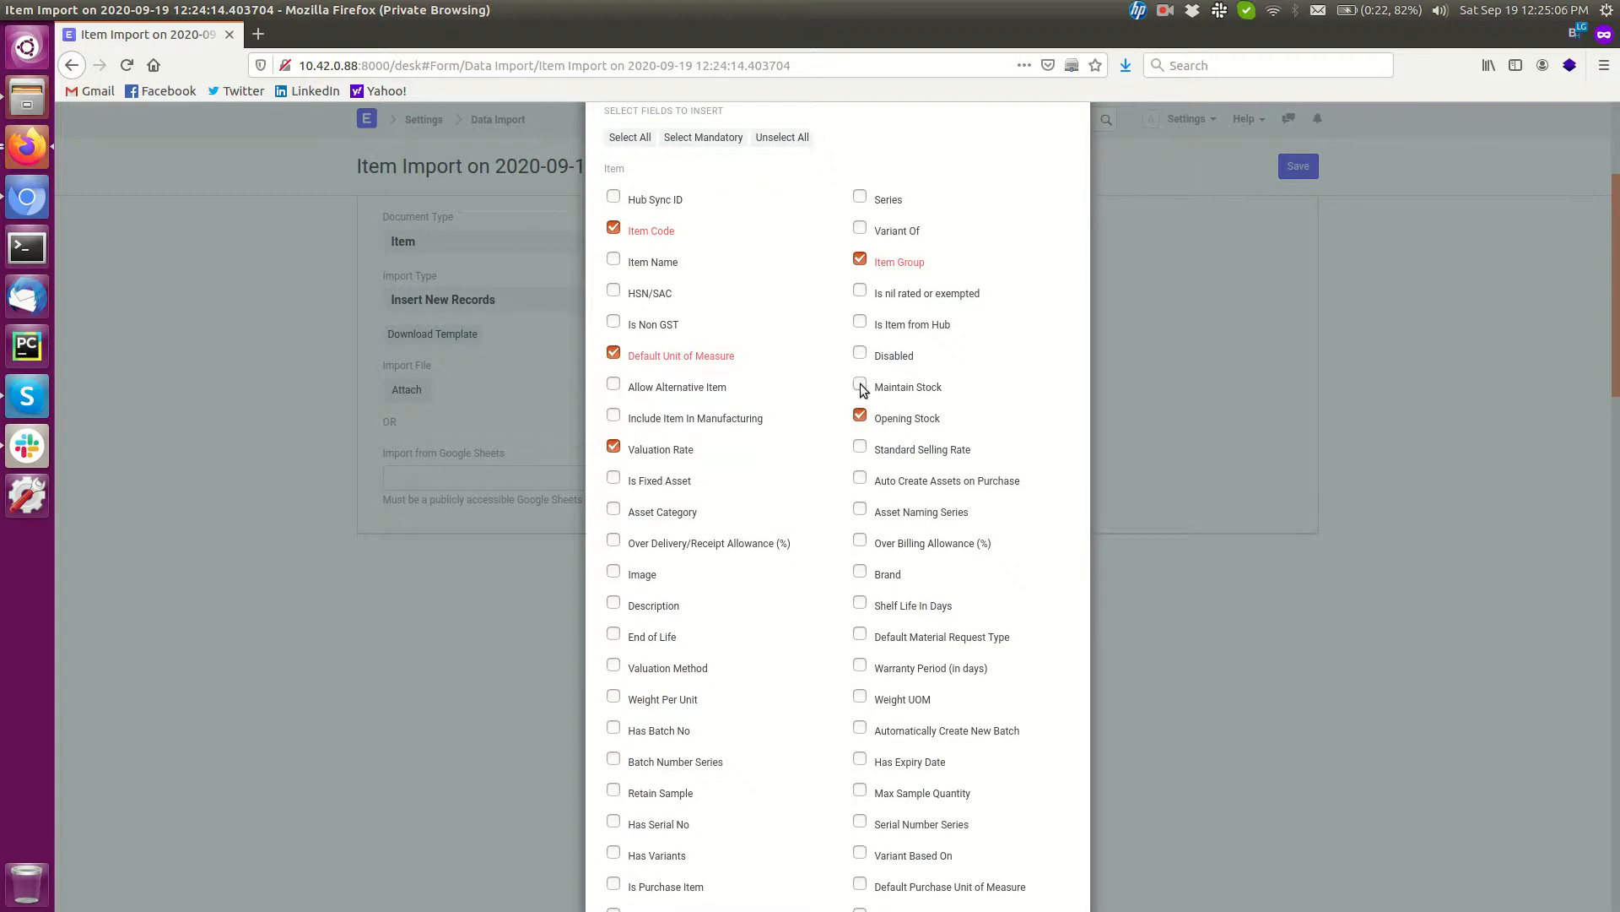
click(861, 386)
- Review the remaining Item and child-table fields available for the template, including barcodes, reorder levels and UOMs
scroll(802, 399, down, 4)
scroll(802, 406, down, 2)
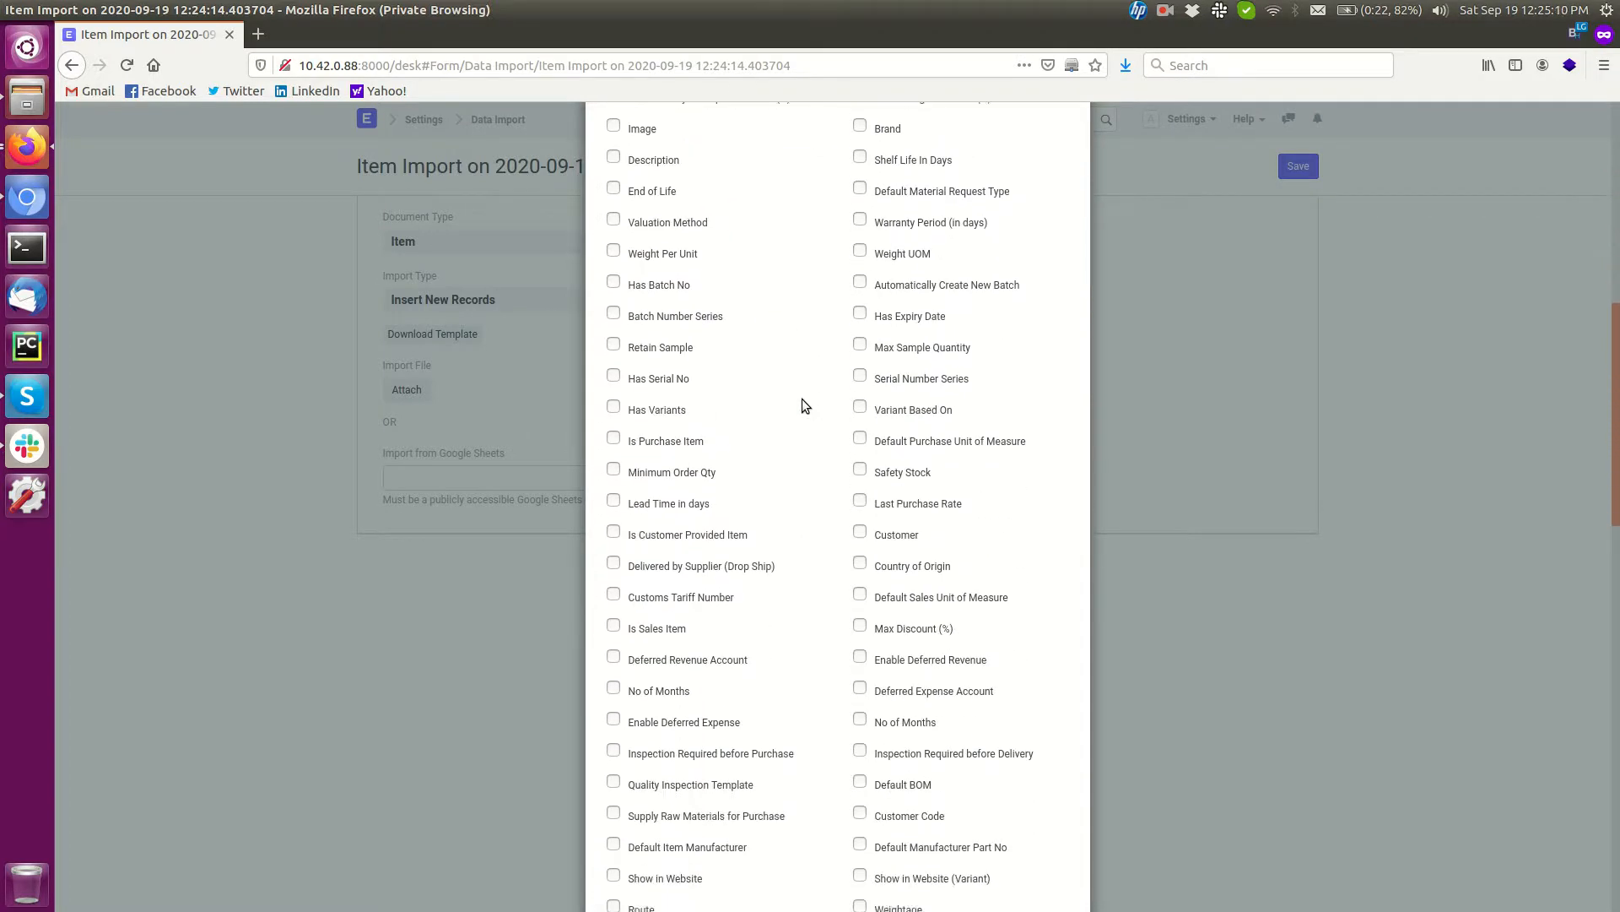
scroll(802, 406, down, 1)
scroll(803, 399, down, 3)
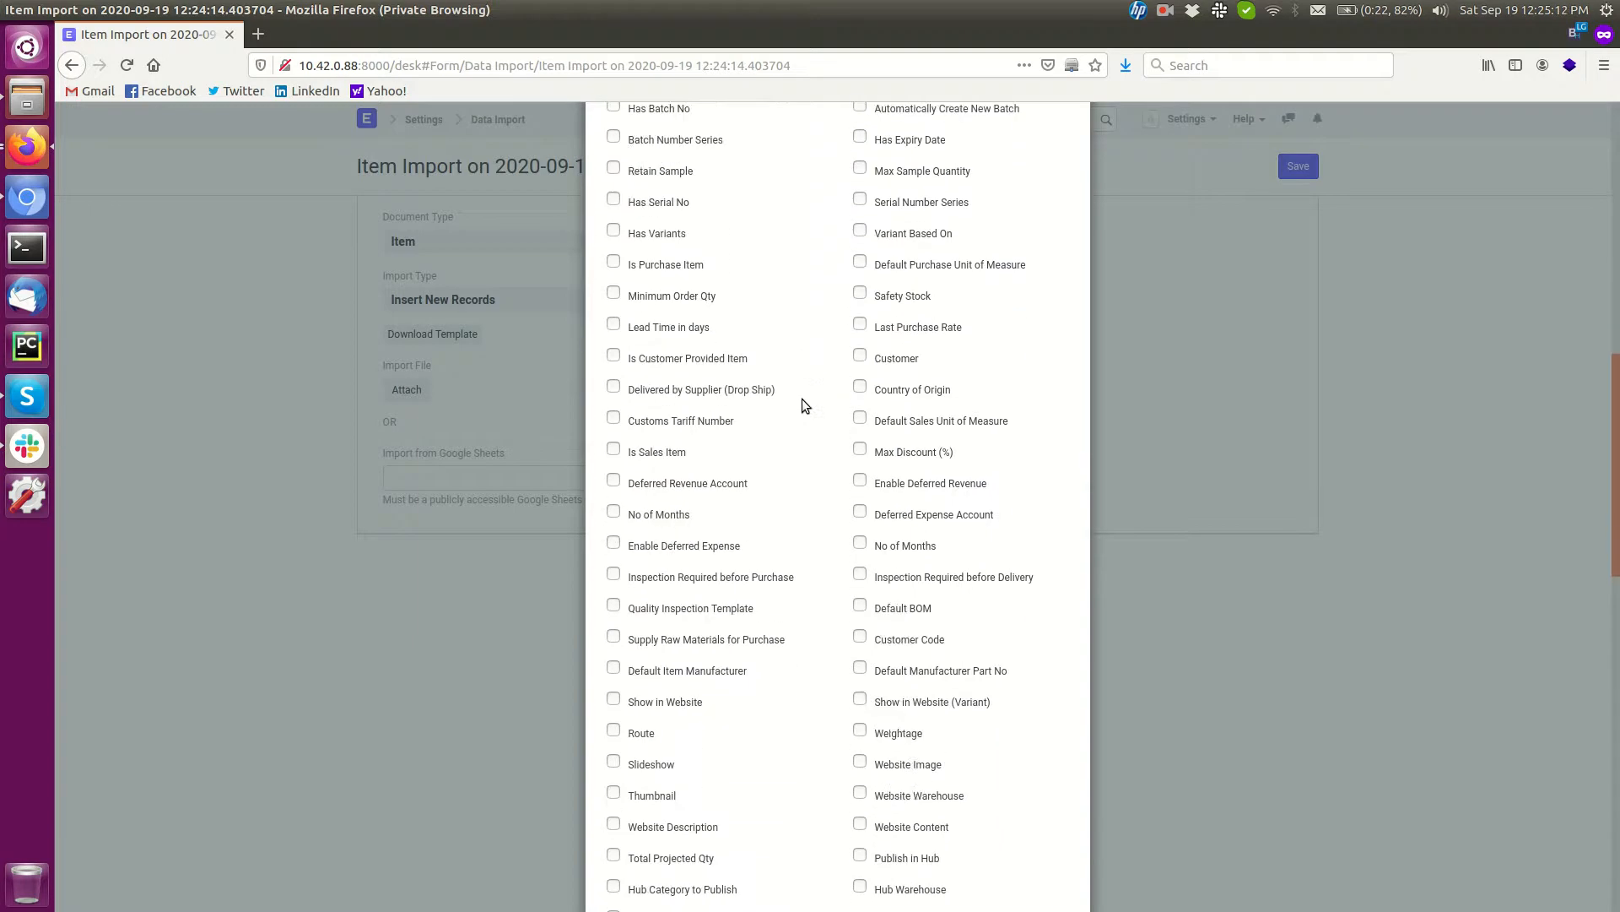
scroll(802, 398, down, 4)
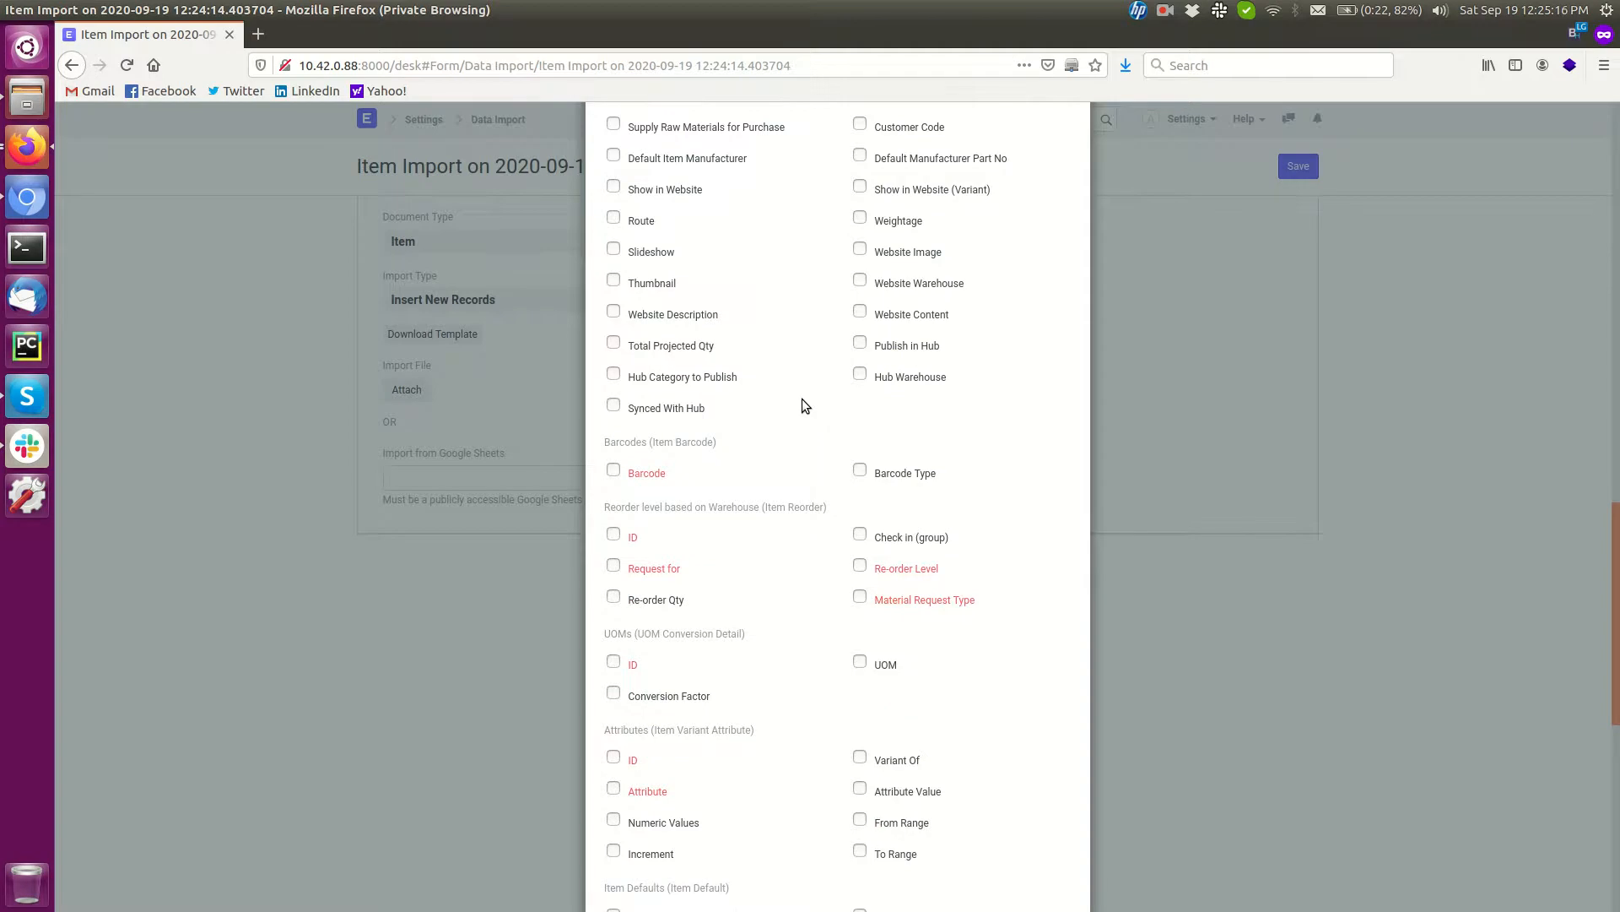
scroll(802, 398, down, 1)
scroll(802, 398, up, 3)
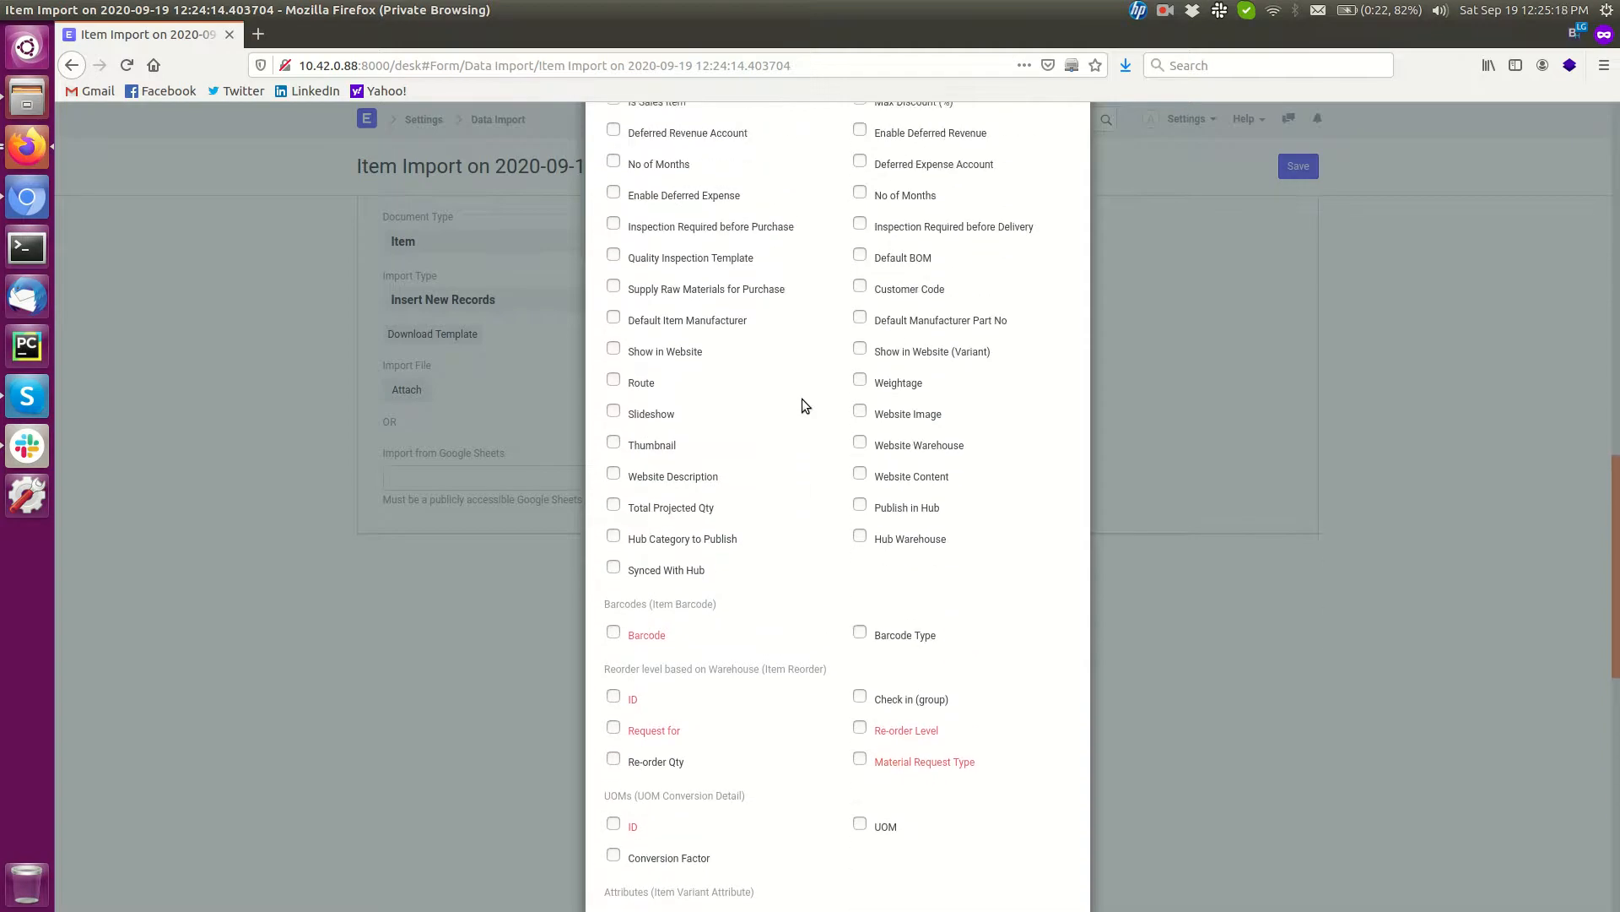
scroll(802, 398, up, 3)
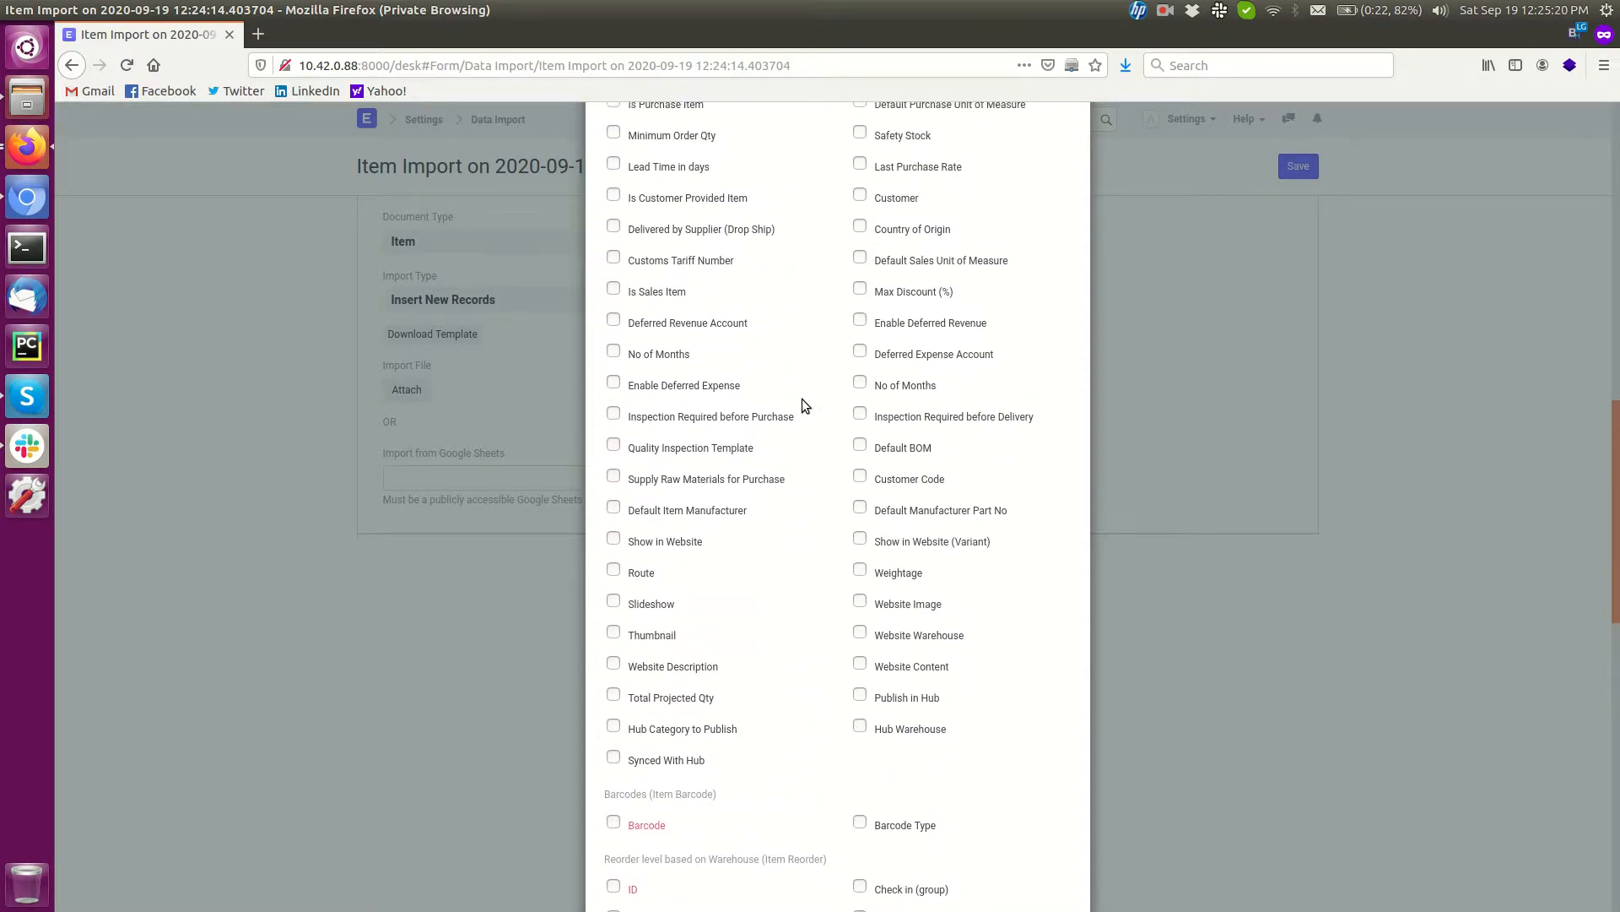
scroll(802, 398, up, 2)
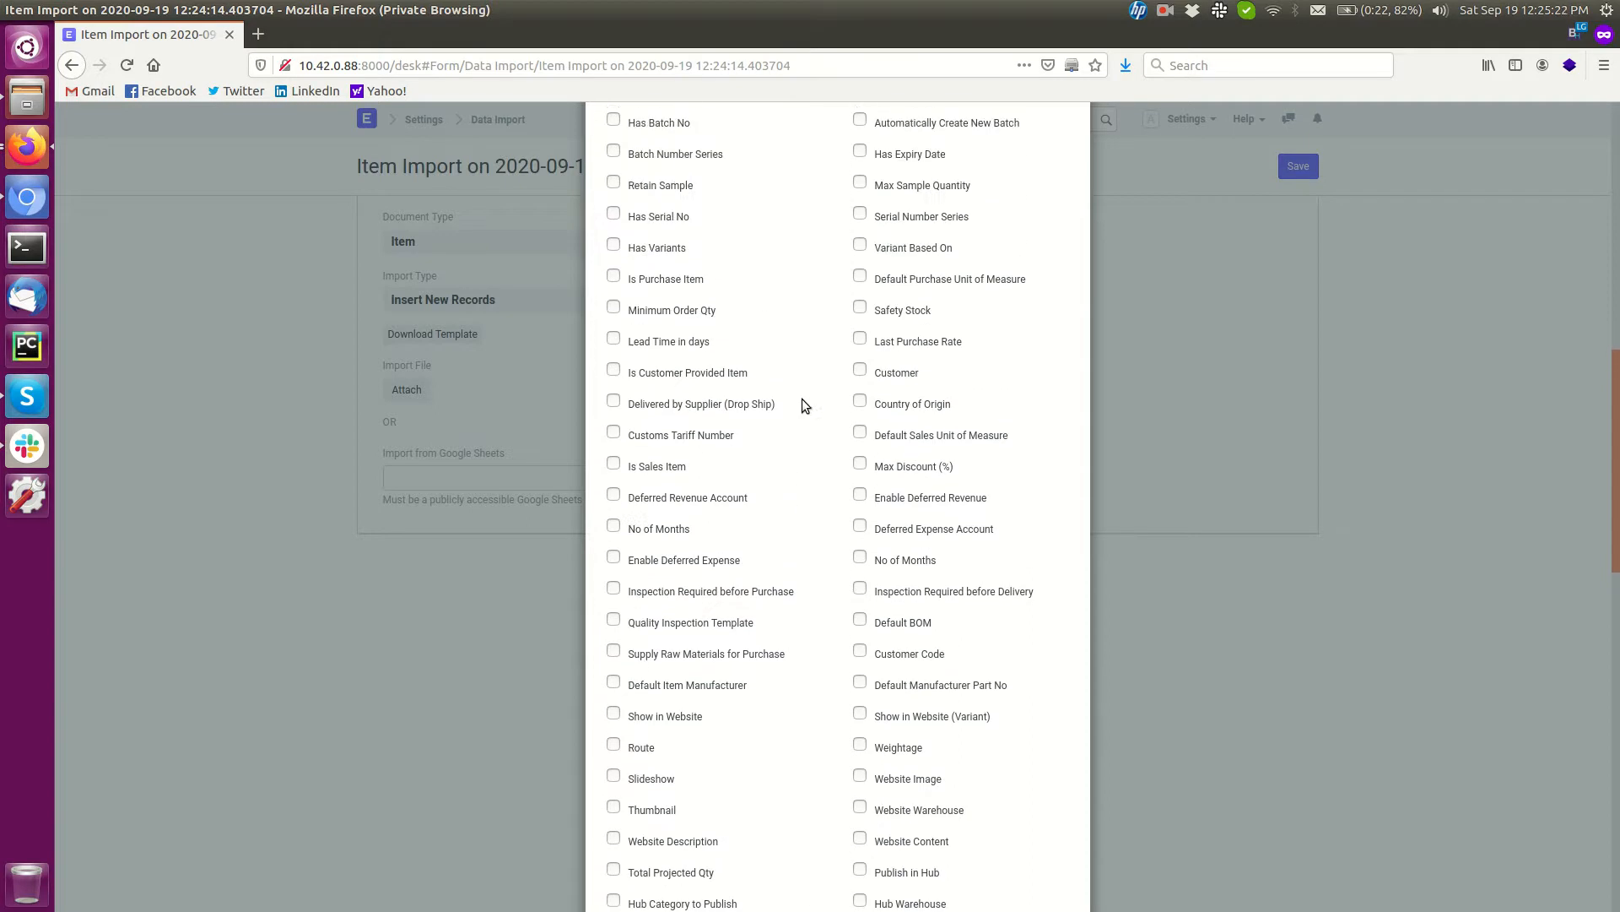
scroll(803, 399, up, 5)
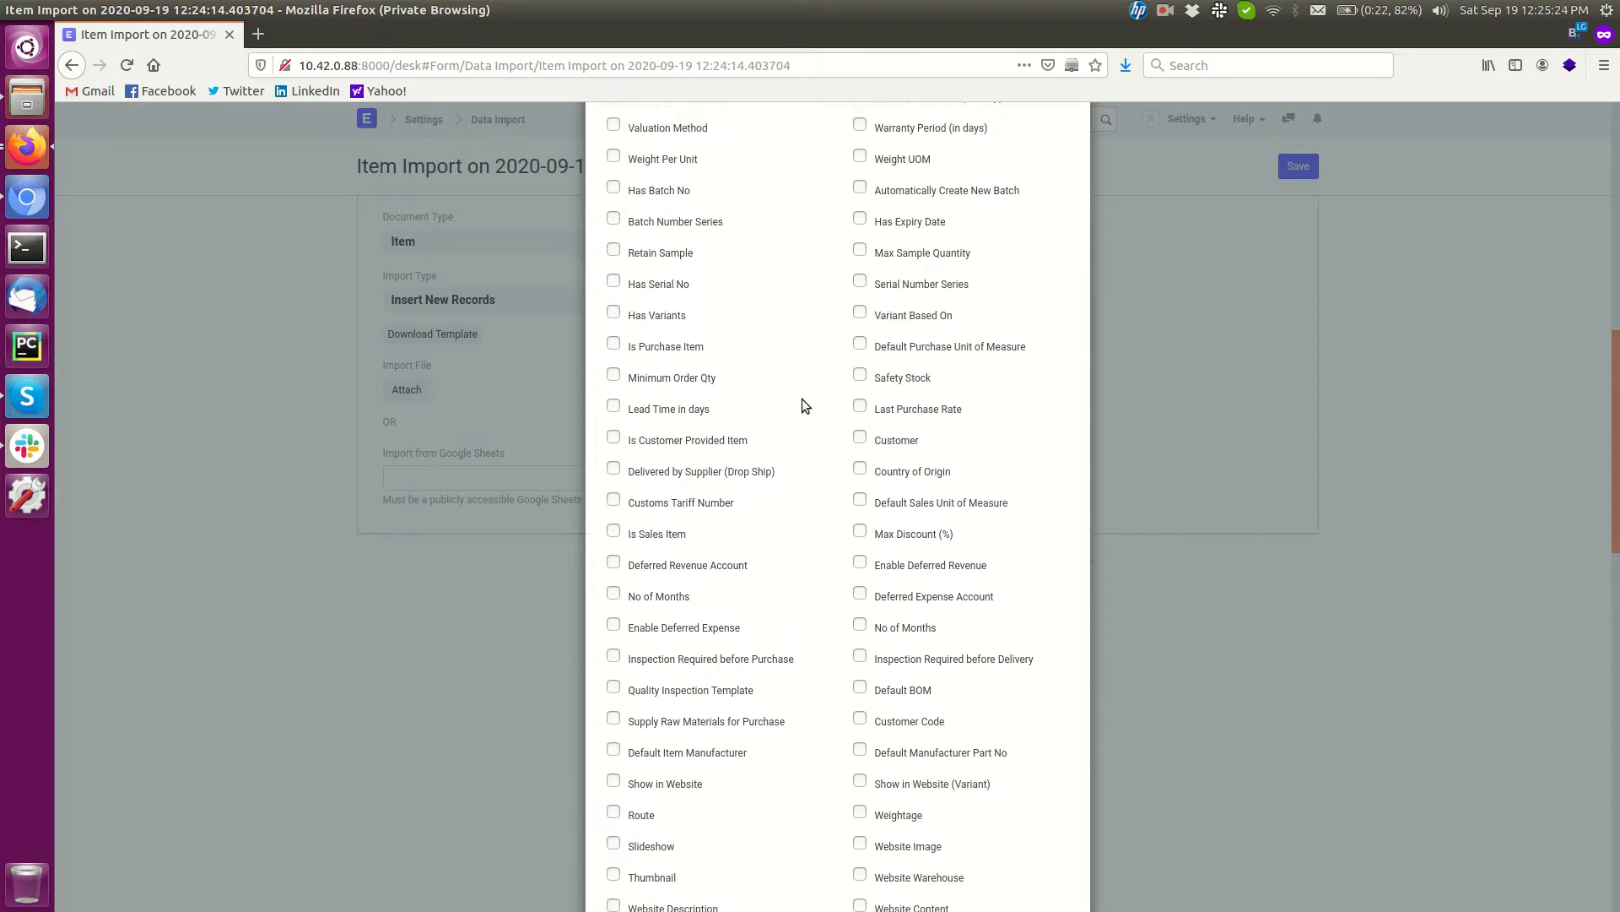
scroll(802, 398, up, 8)
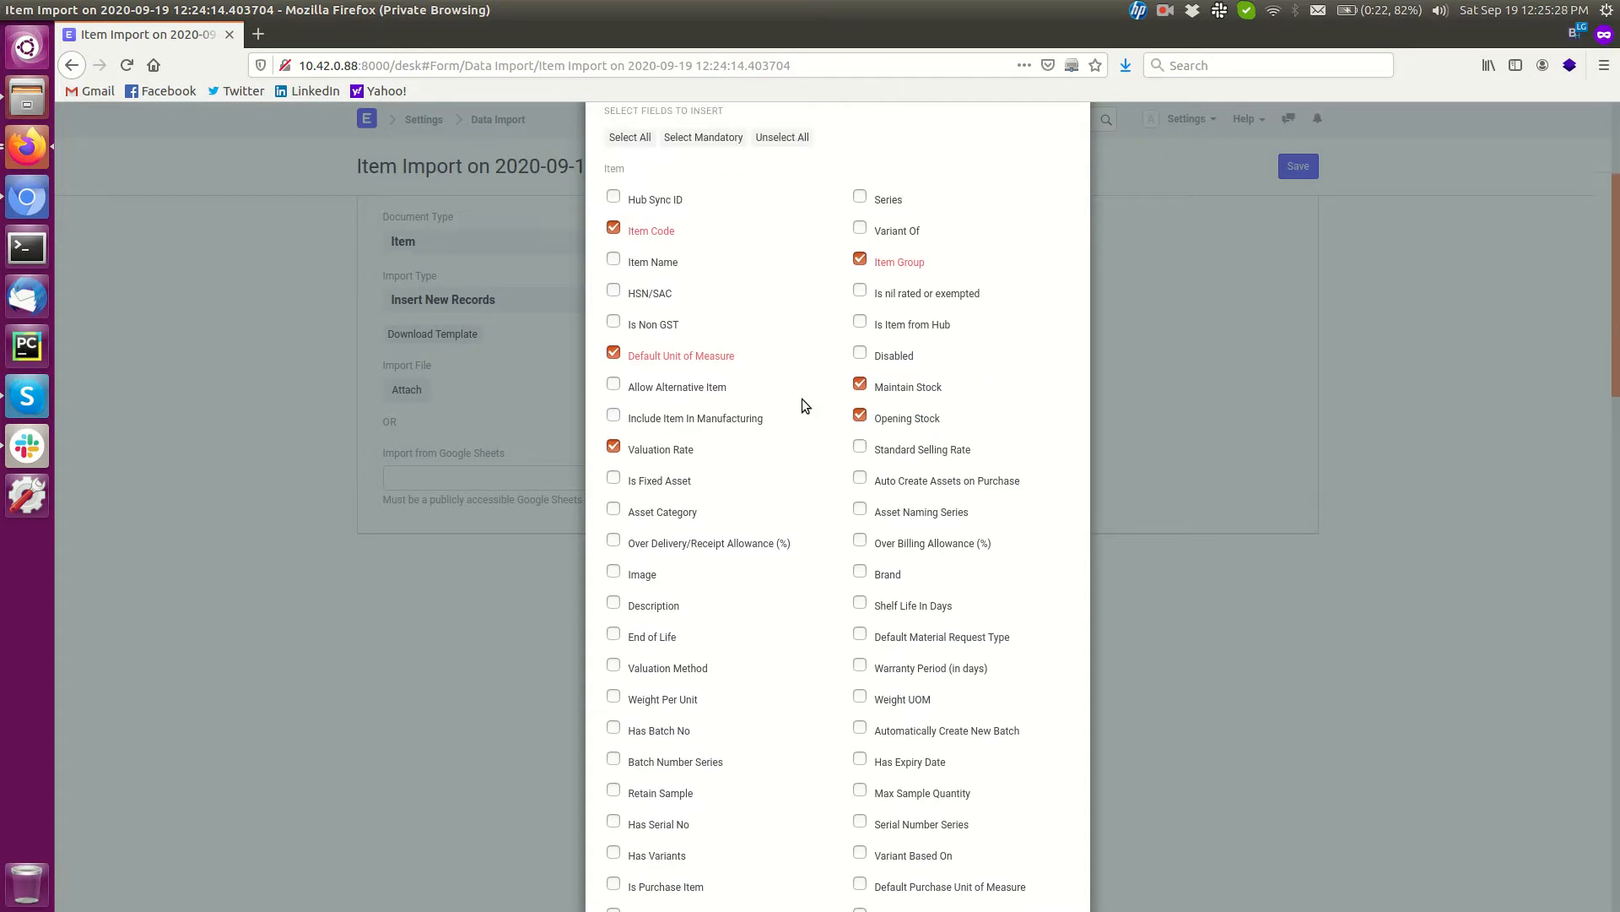
scroll(802, 399, down, 20)
scroll(802, 398, up, 10)
scroll(802, 398, up, 15)
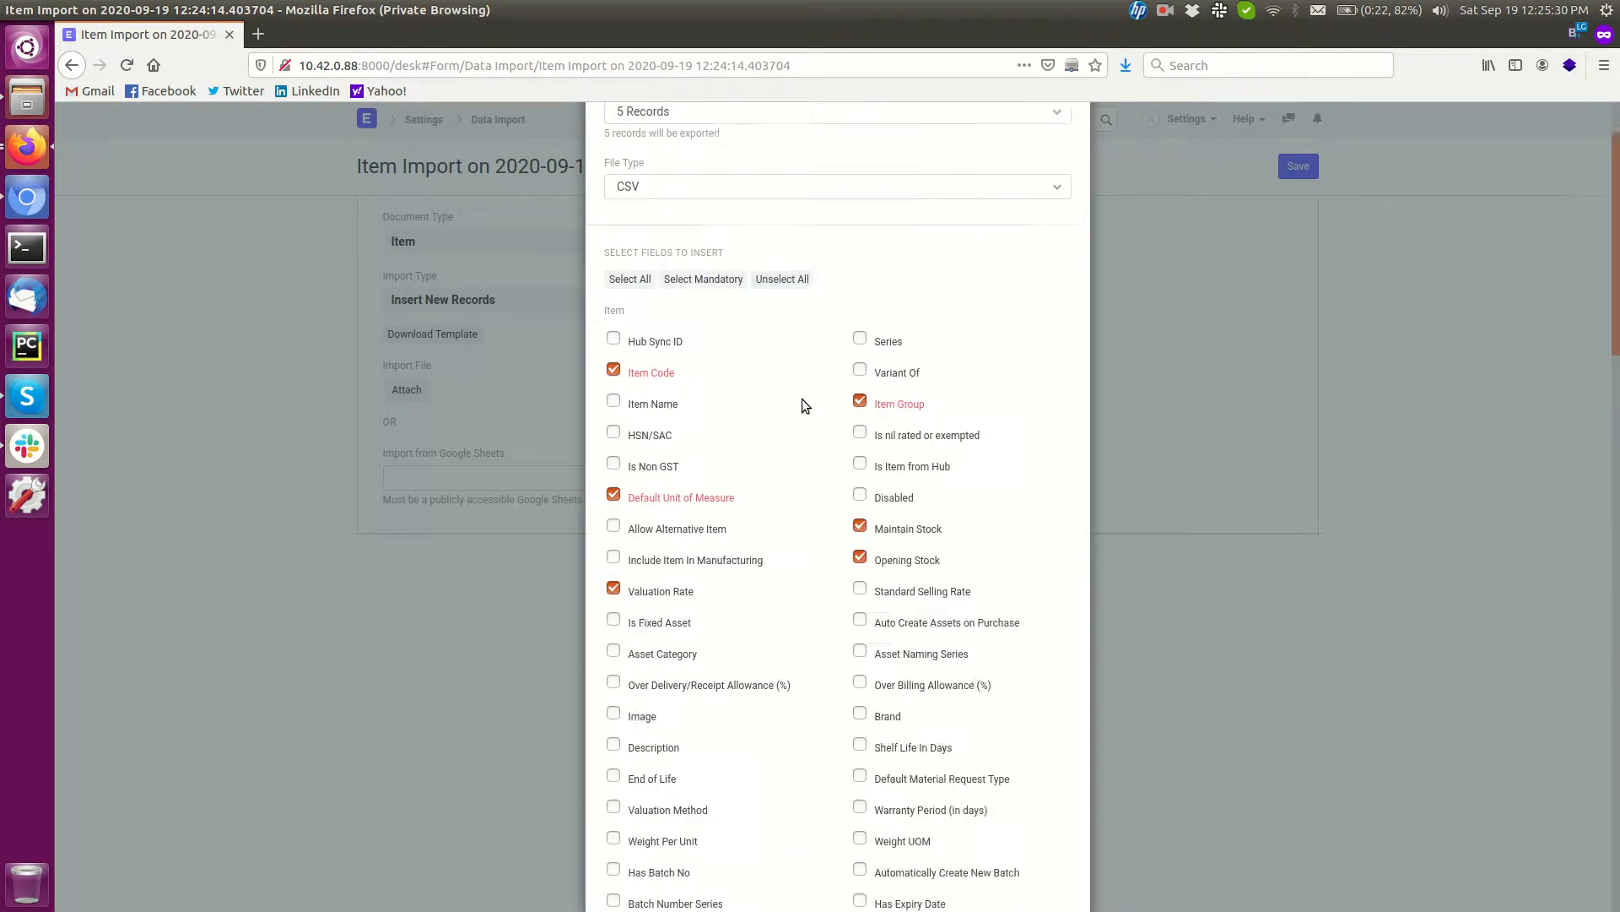
- Export the 5-record template as CSV, save Item.csv to disk, and close the export dialog
click(1035, 152)
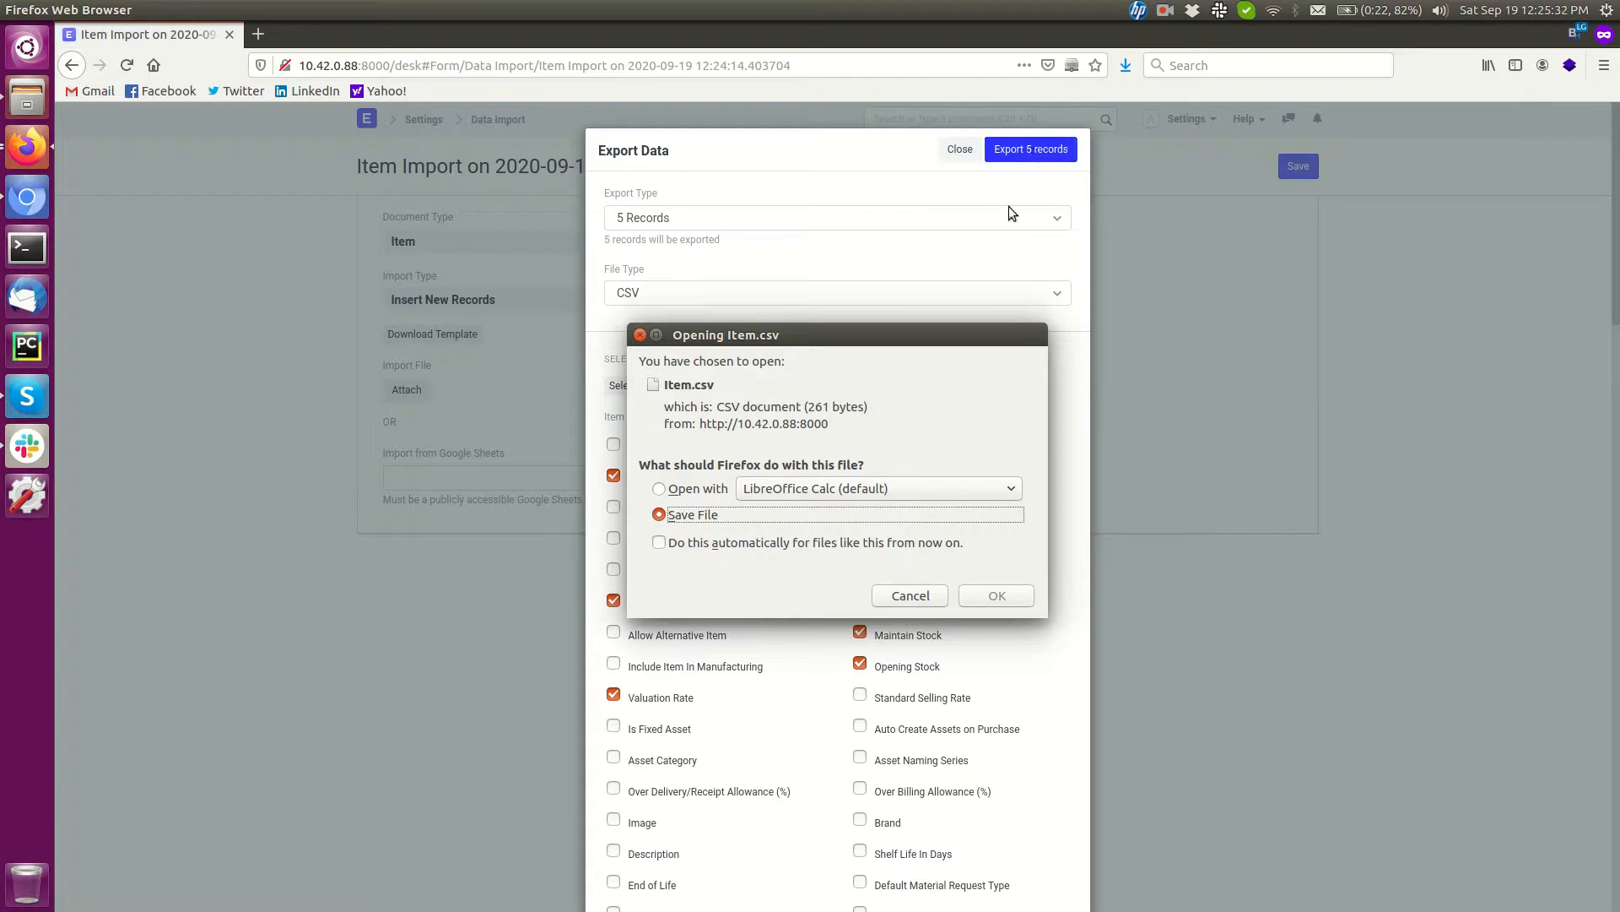
click(1000, 595)
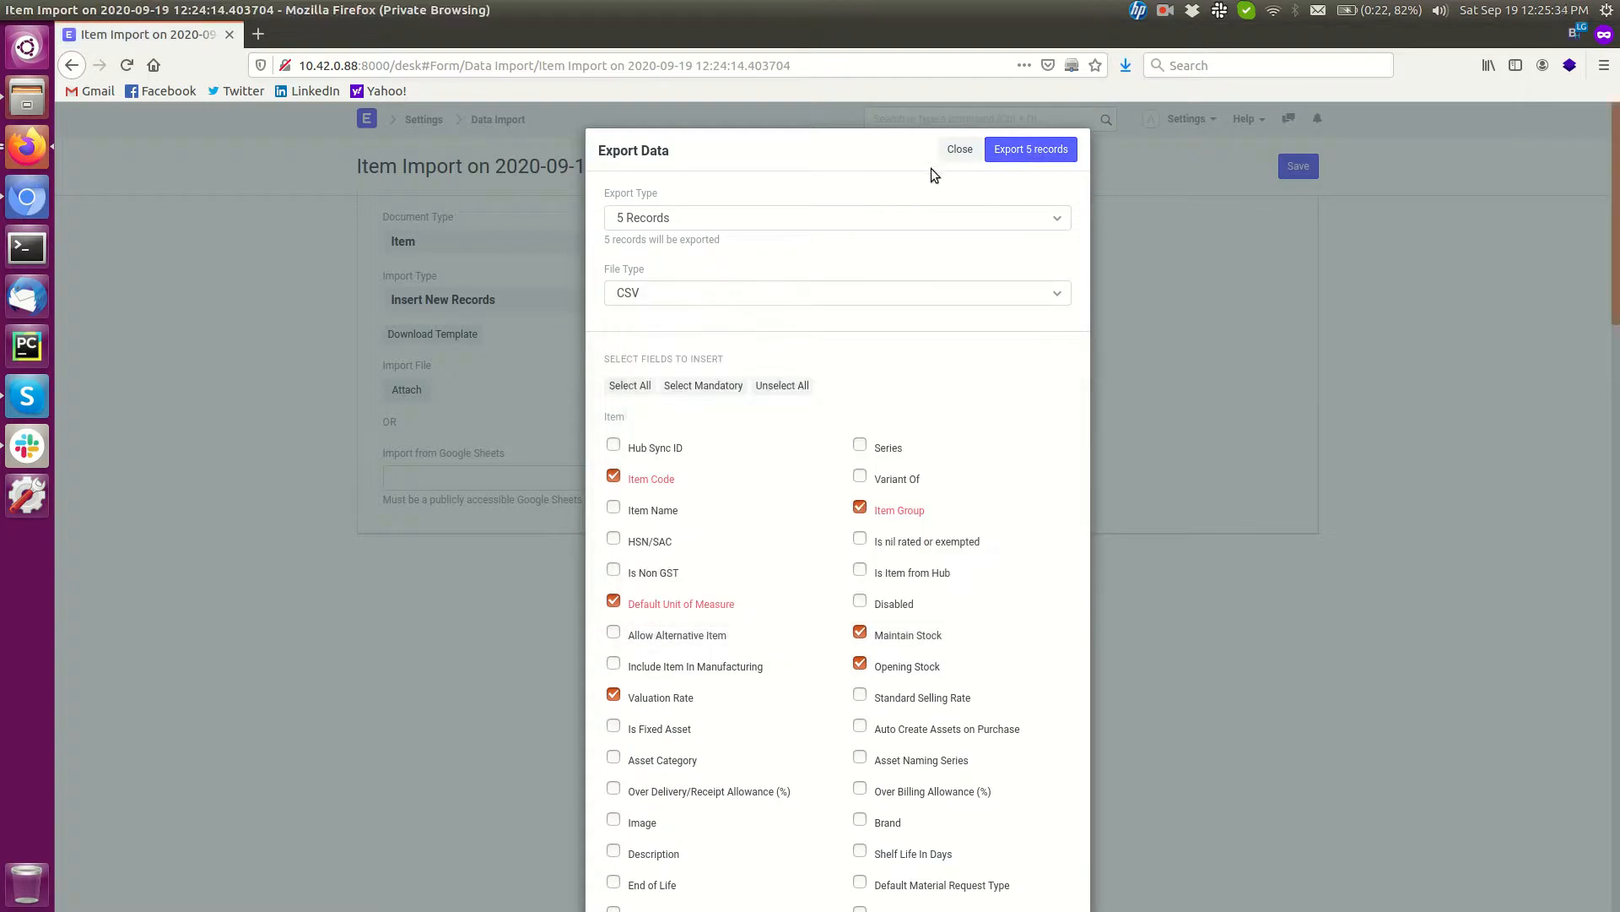
click(959, 150)
- Open the downloaded Item.csv from the Downloads folder in LibreOffice Calc with the default comma-separated import settings
click(27, 100)
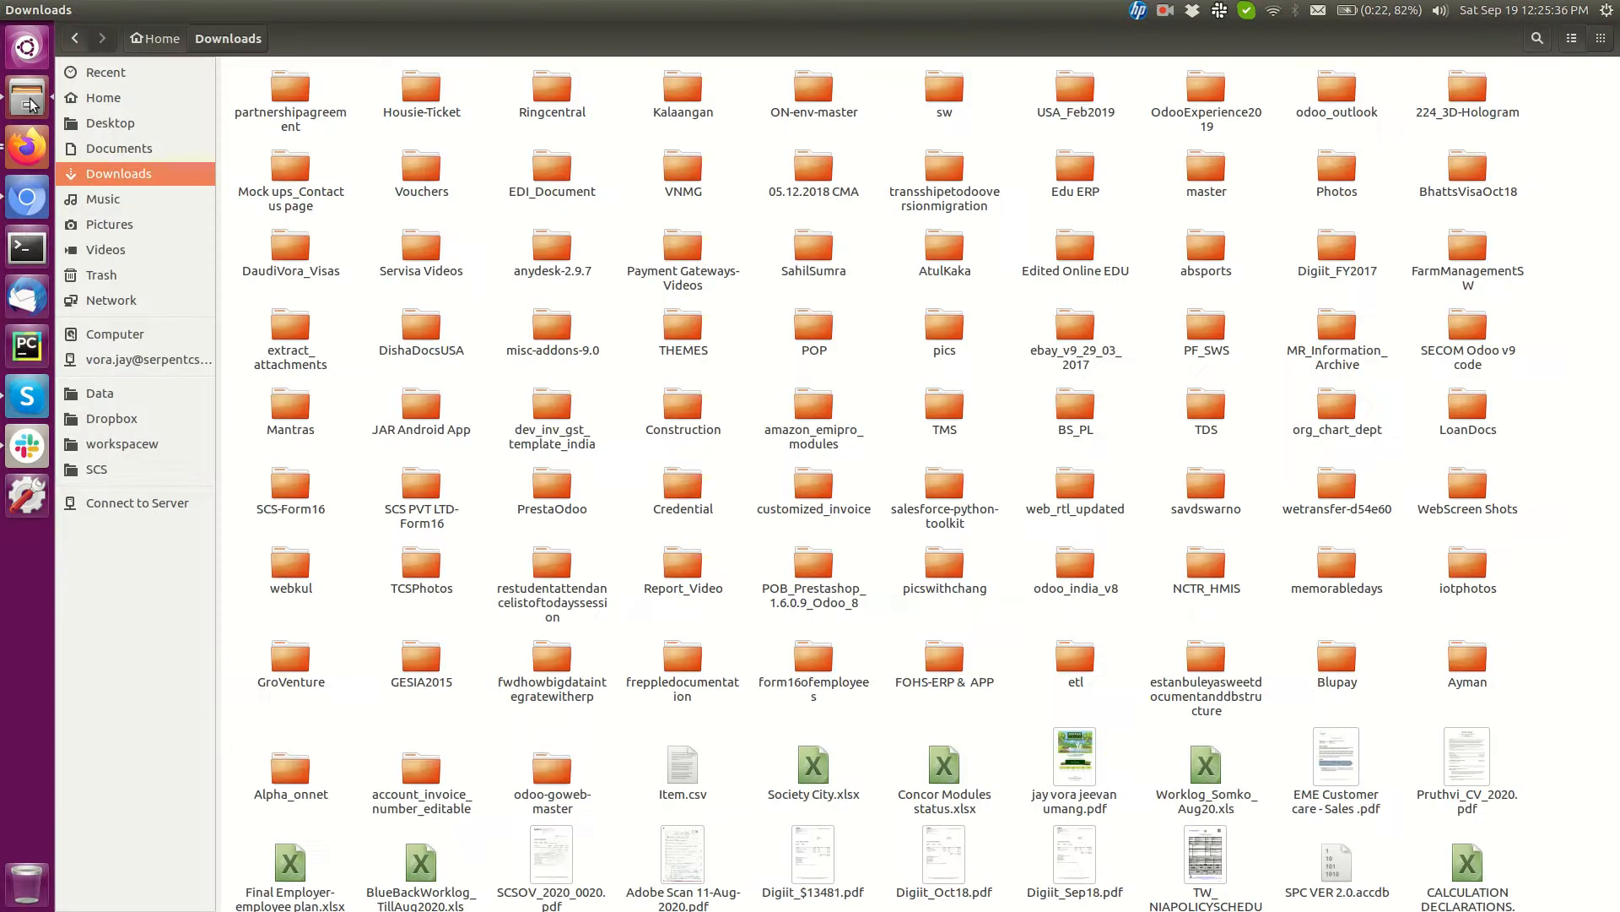
double_click(687, 768)
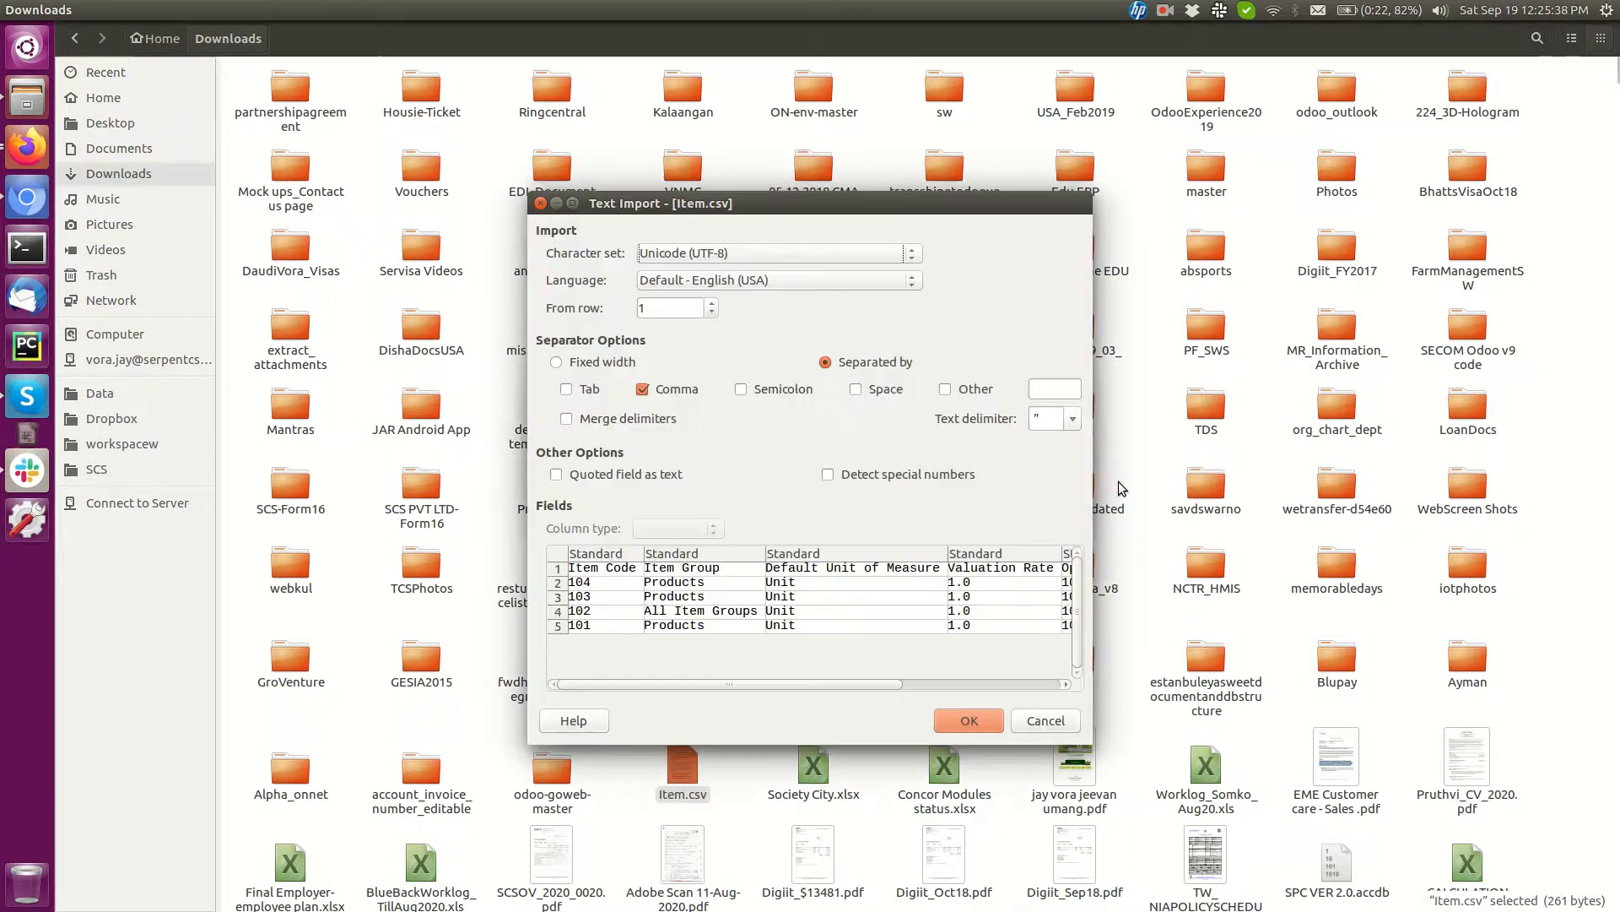
click(972, 728)
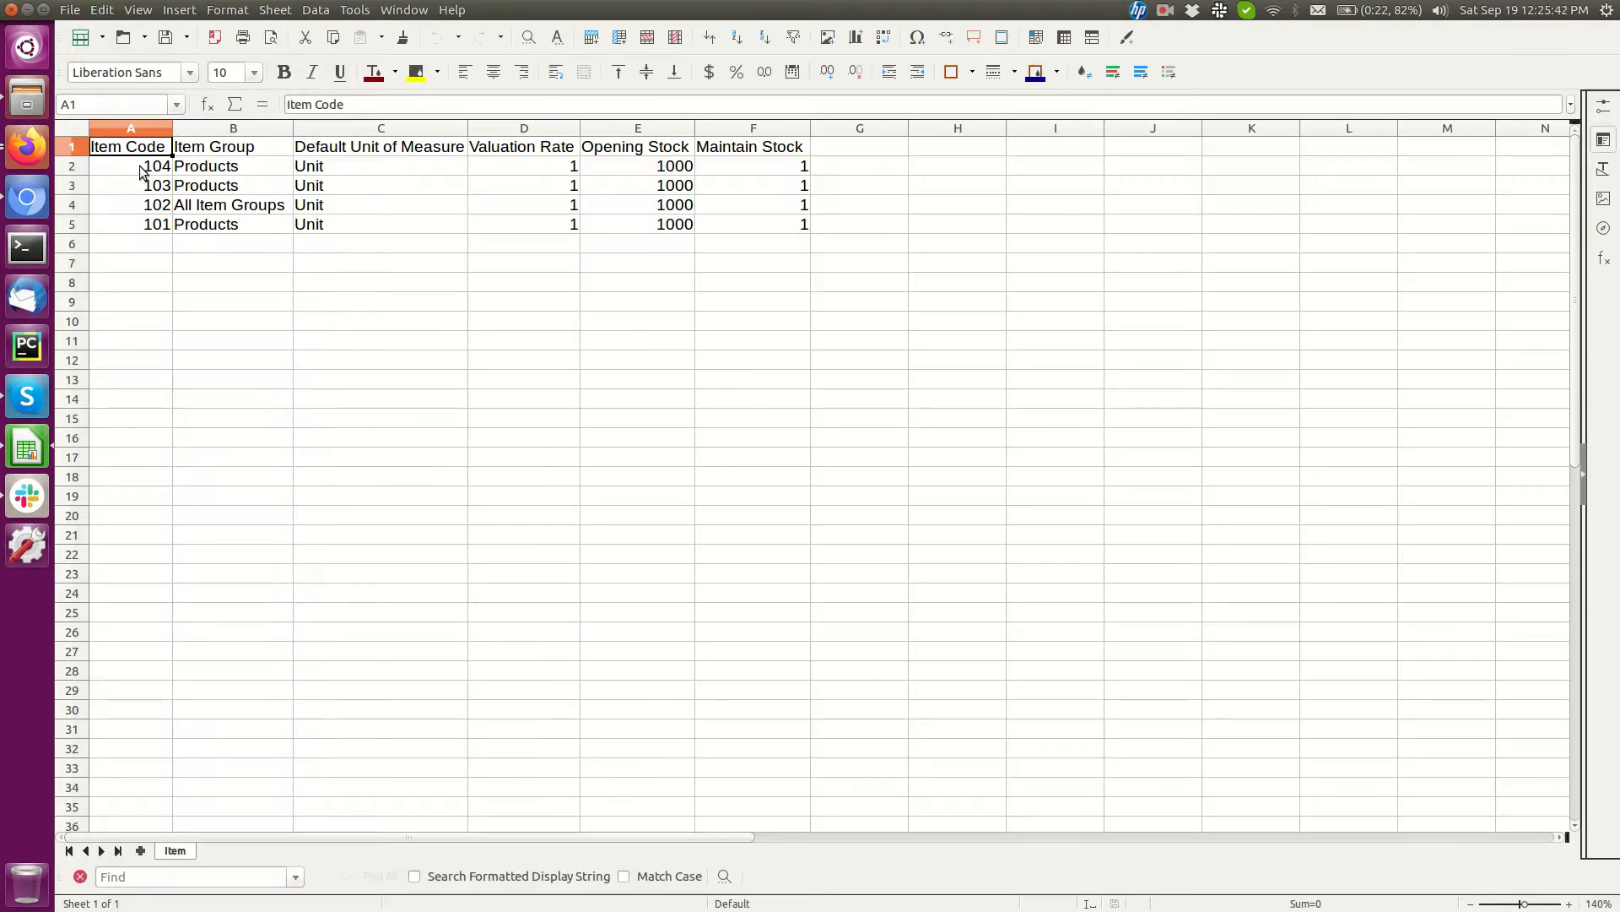
- Start a record in row 6 with Item Code 105, Item Group Products and Default Unit of Measure Unit
click(154, 240)
text(105)
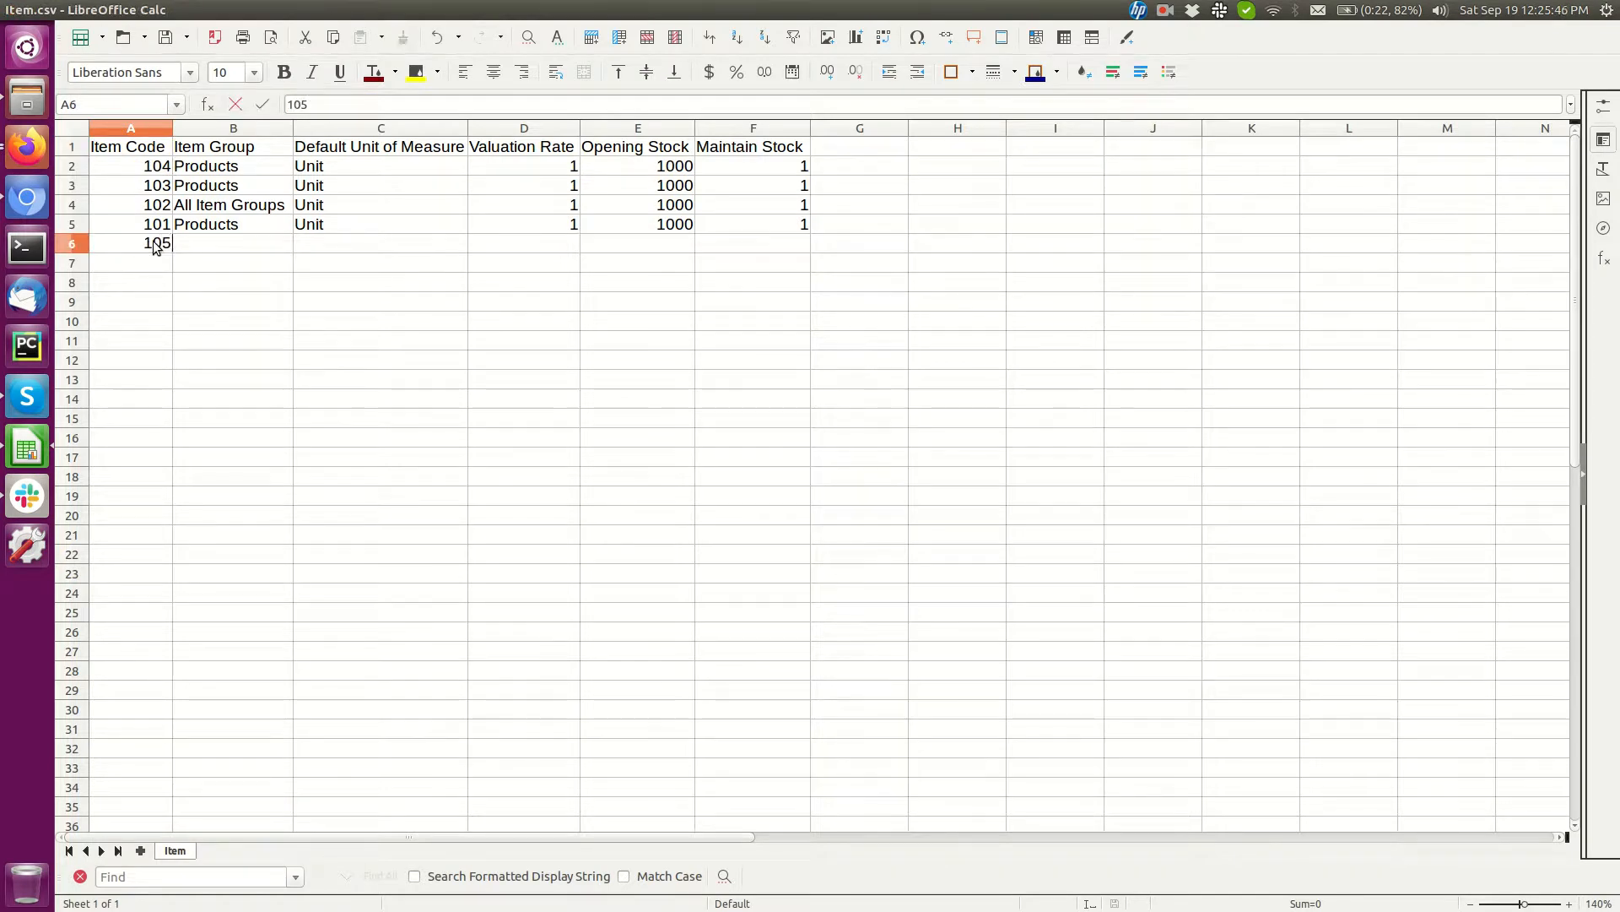
key(Tab)
text(Products)
key(Tab)
text(Unit)
key(Tab)
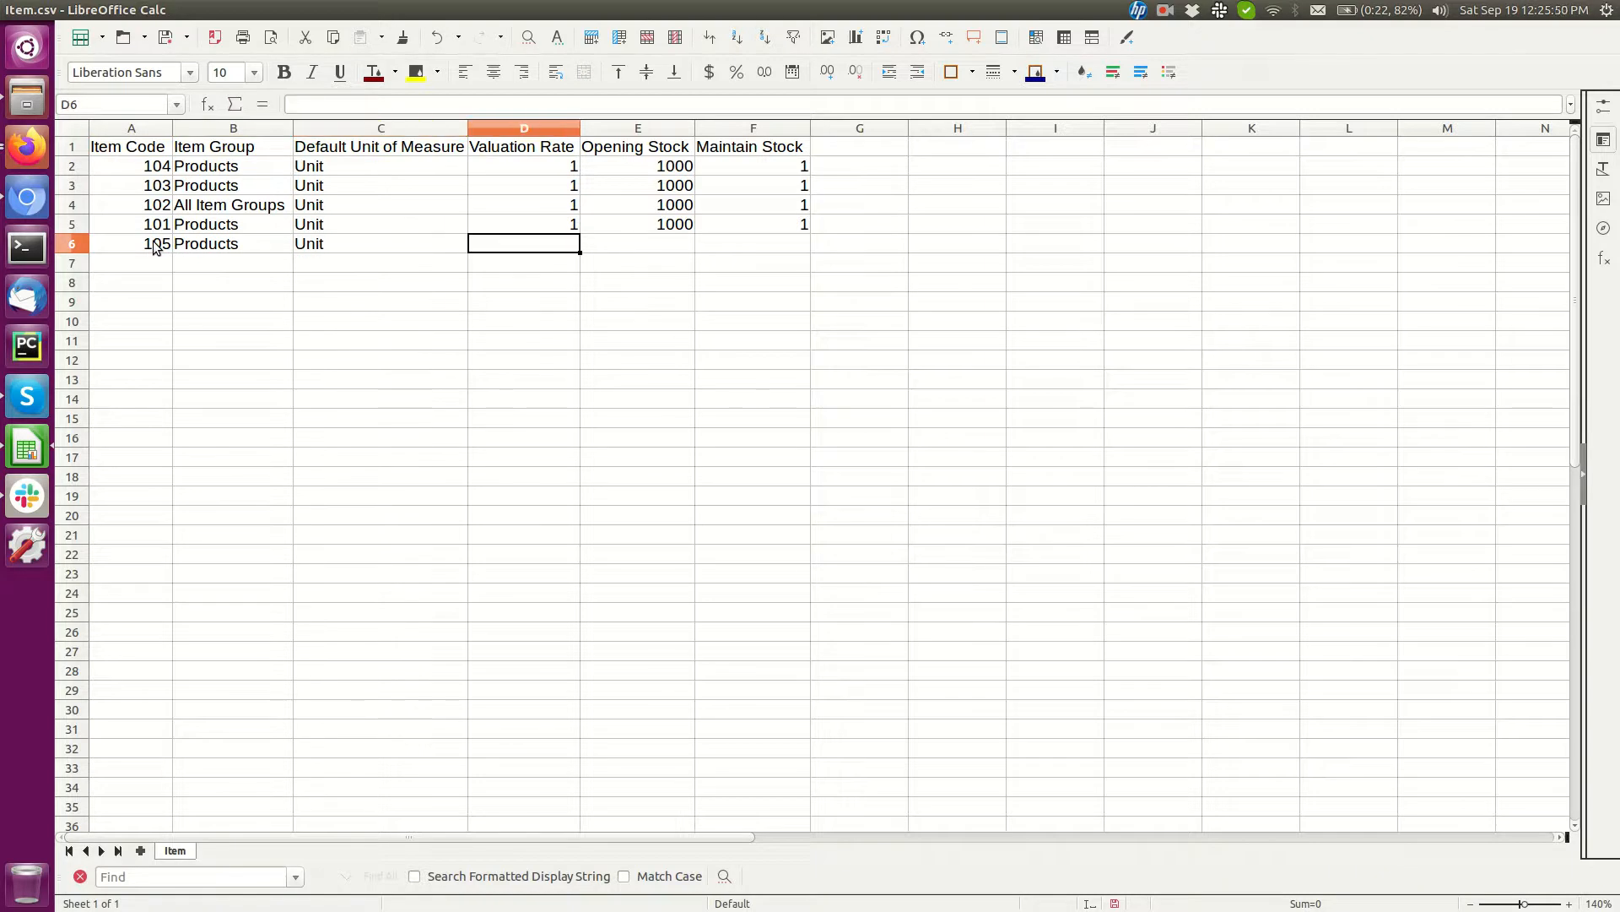
- Give item 105 a Valuation Rate of 1, Opening Stock of 2 and Maintain Stock of 1
text(1)
key(Tab)
text(2)
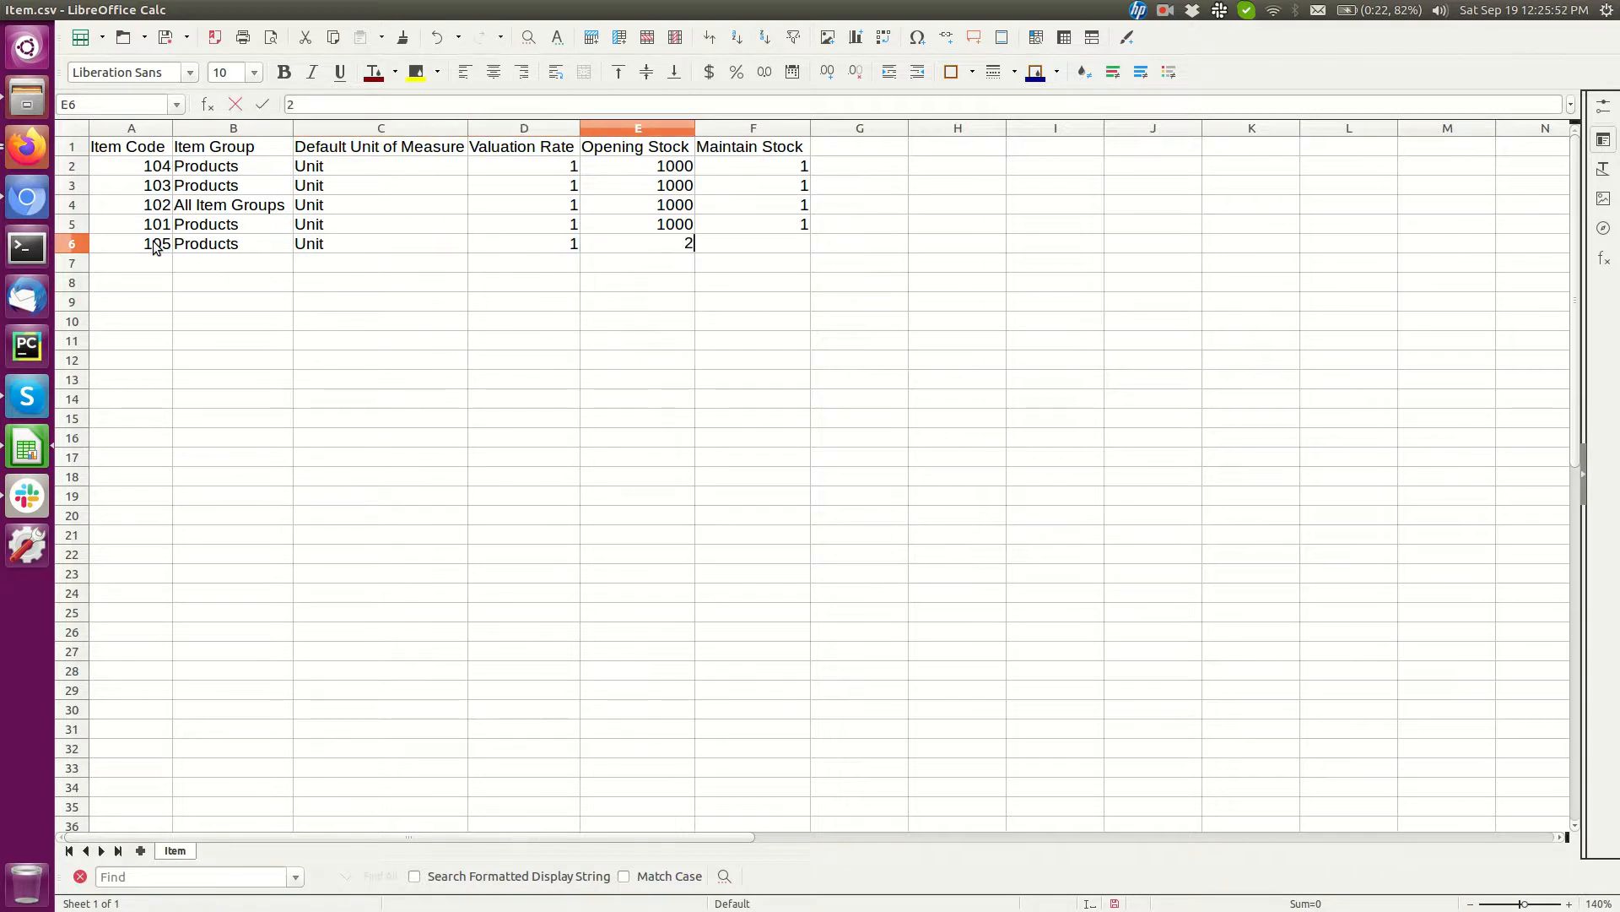
key(Tab)
text(1)
key(Return)
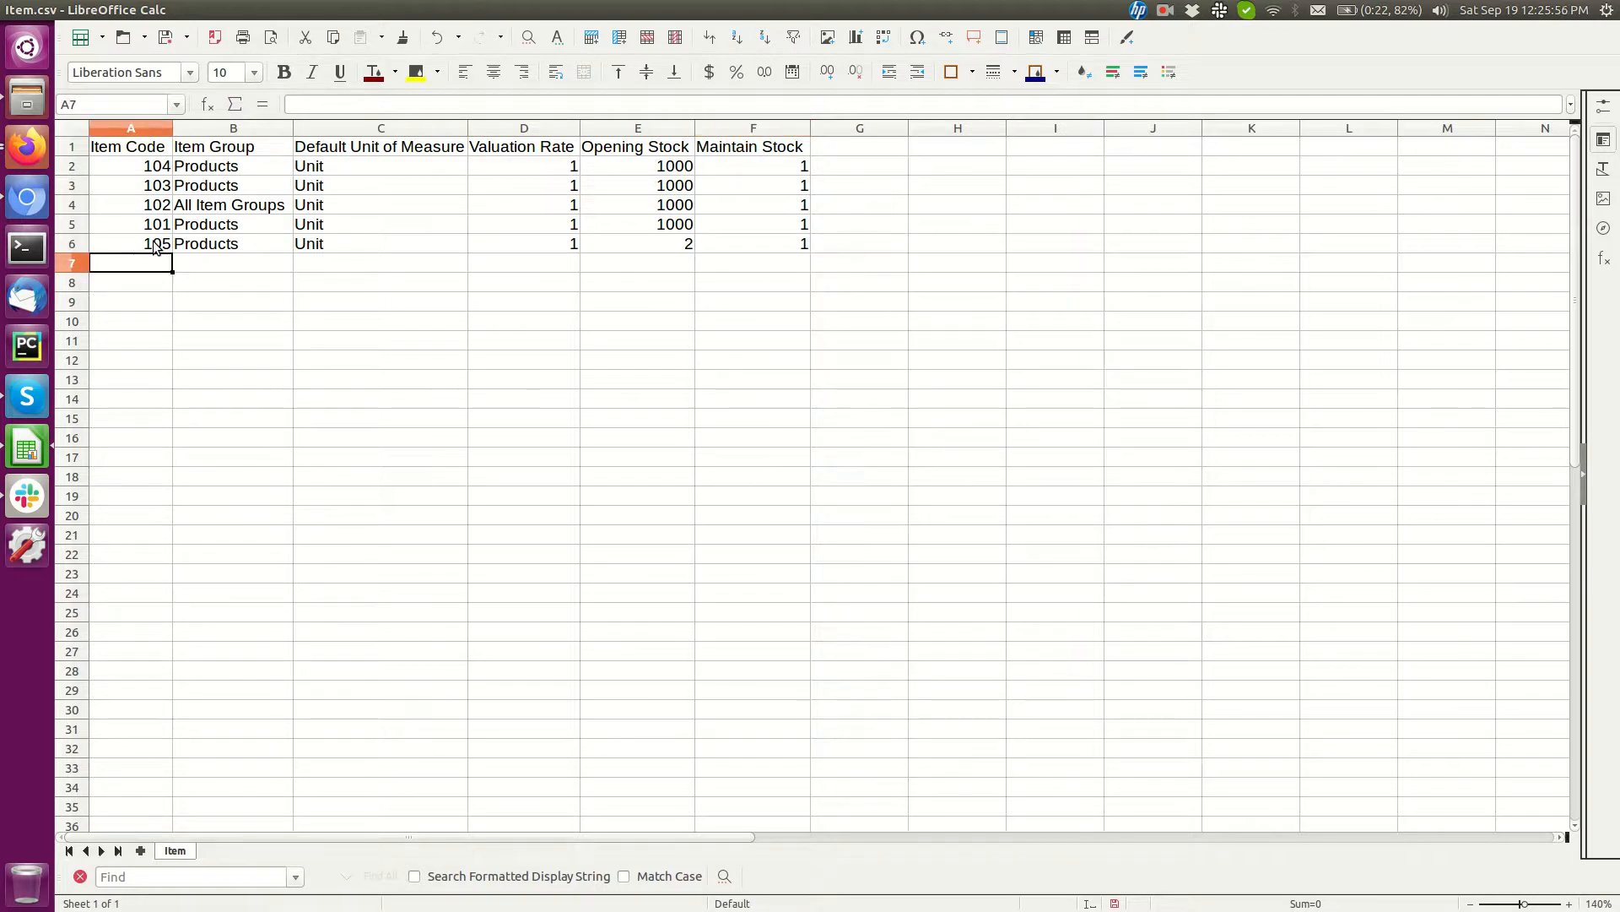
- Insert a column before Valuation Rate and head it Item Name
click(520, 128)
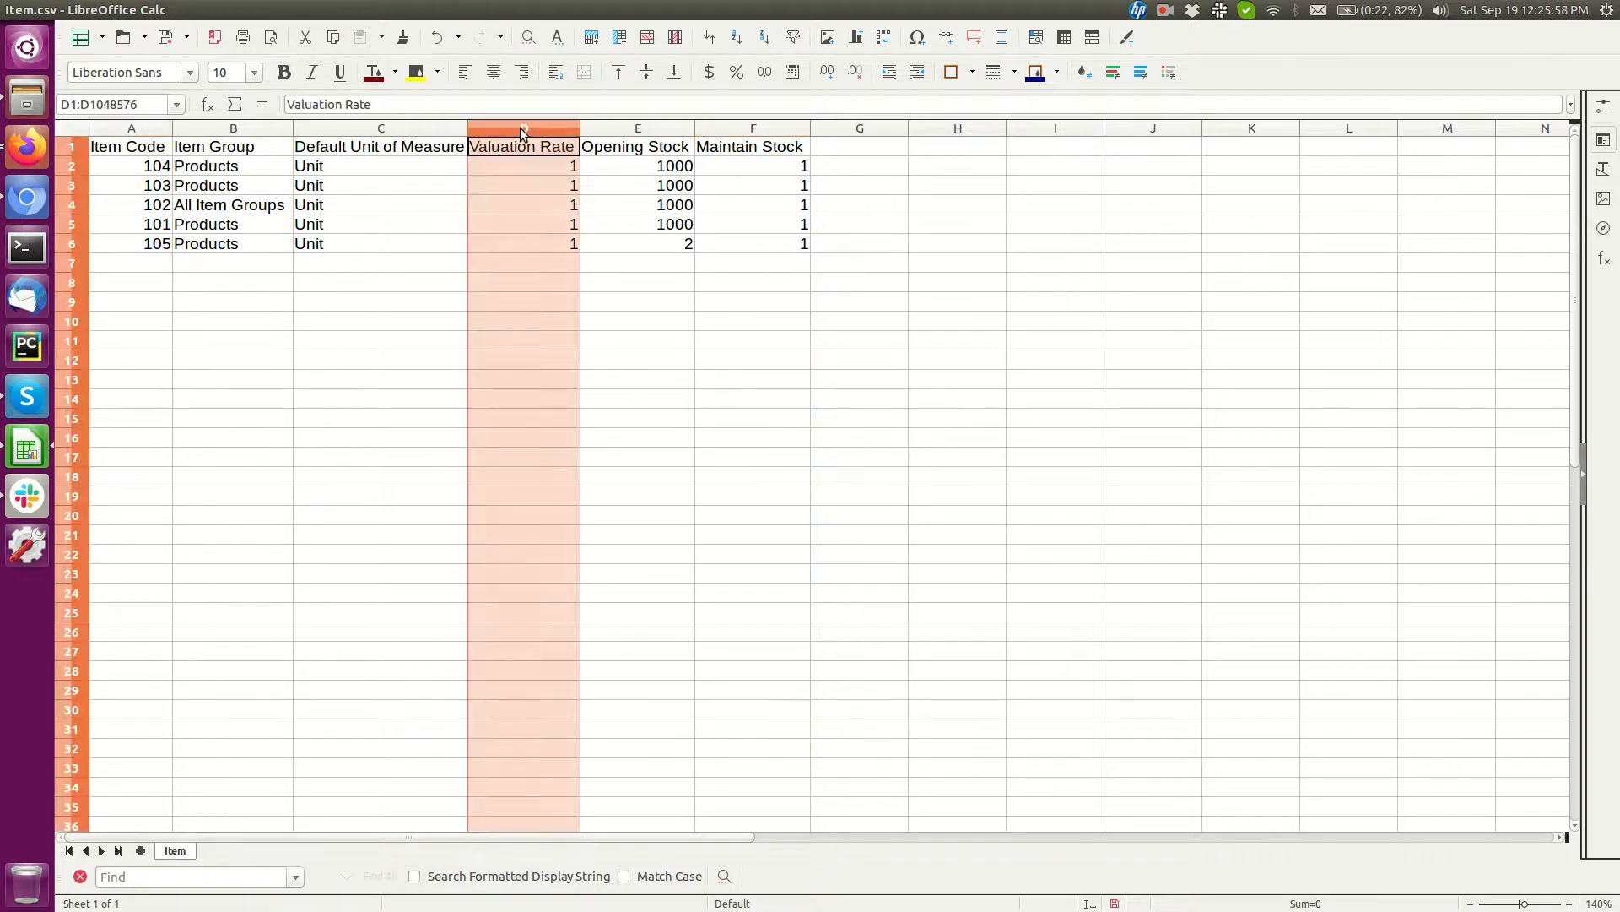
right_click(520, 128)
click(564, 197)
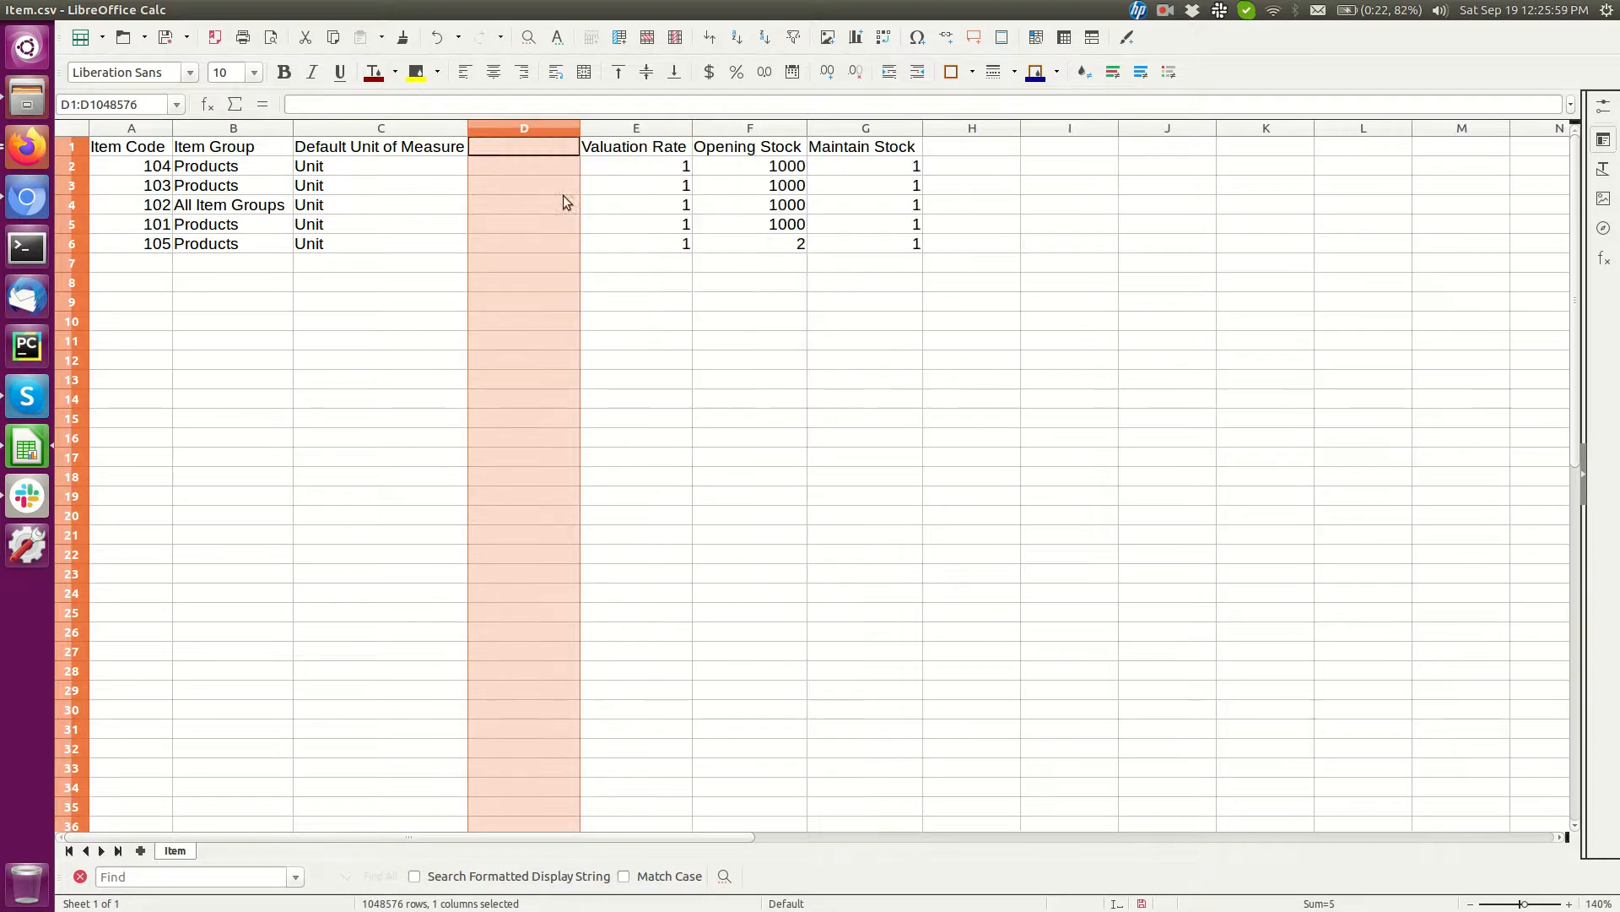
click(520, 146)
text(Item Name)
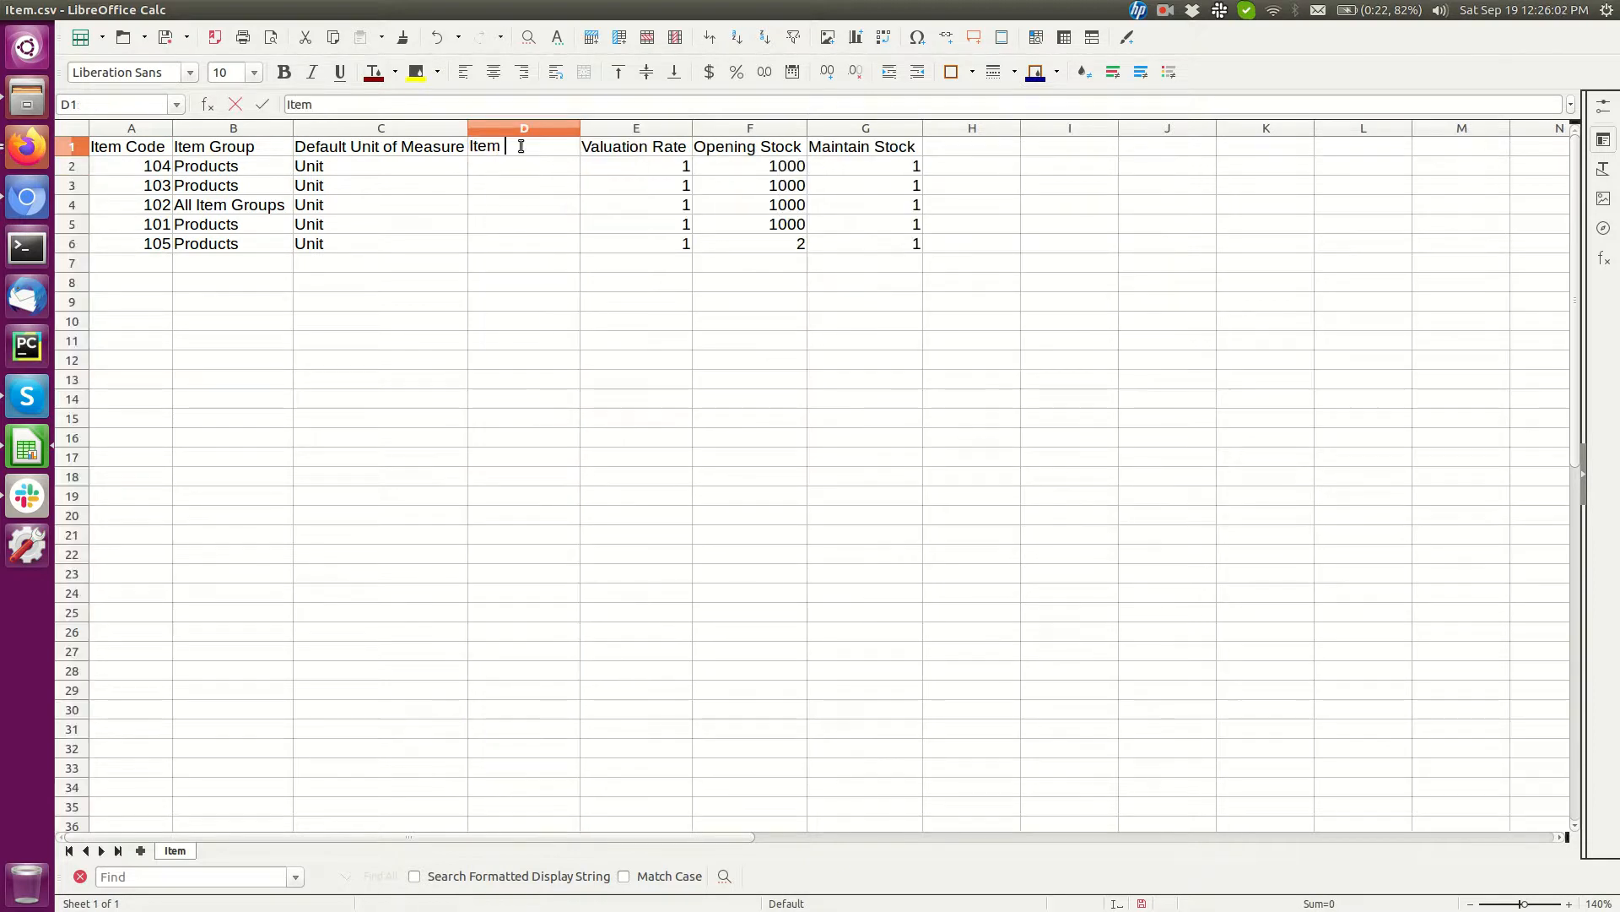
key(Return)
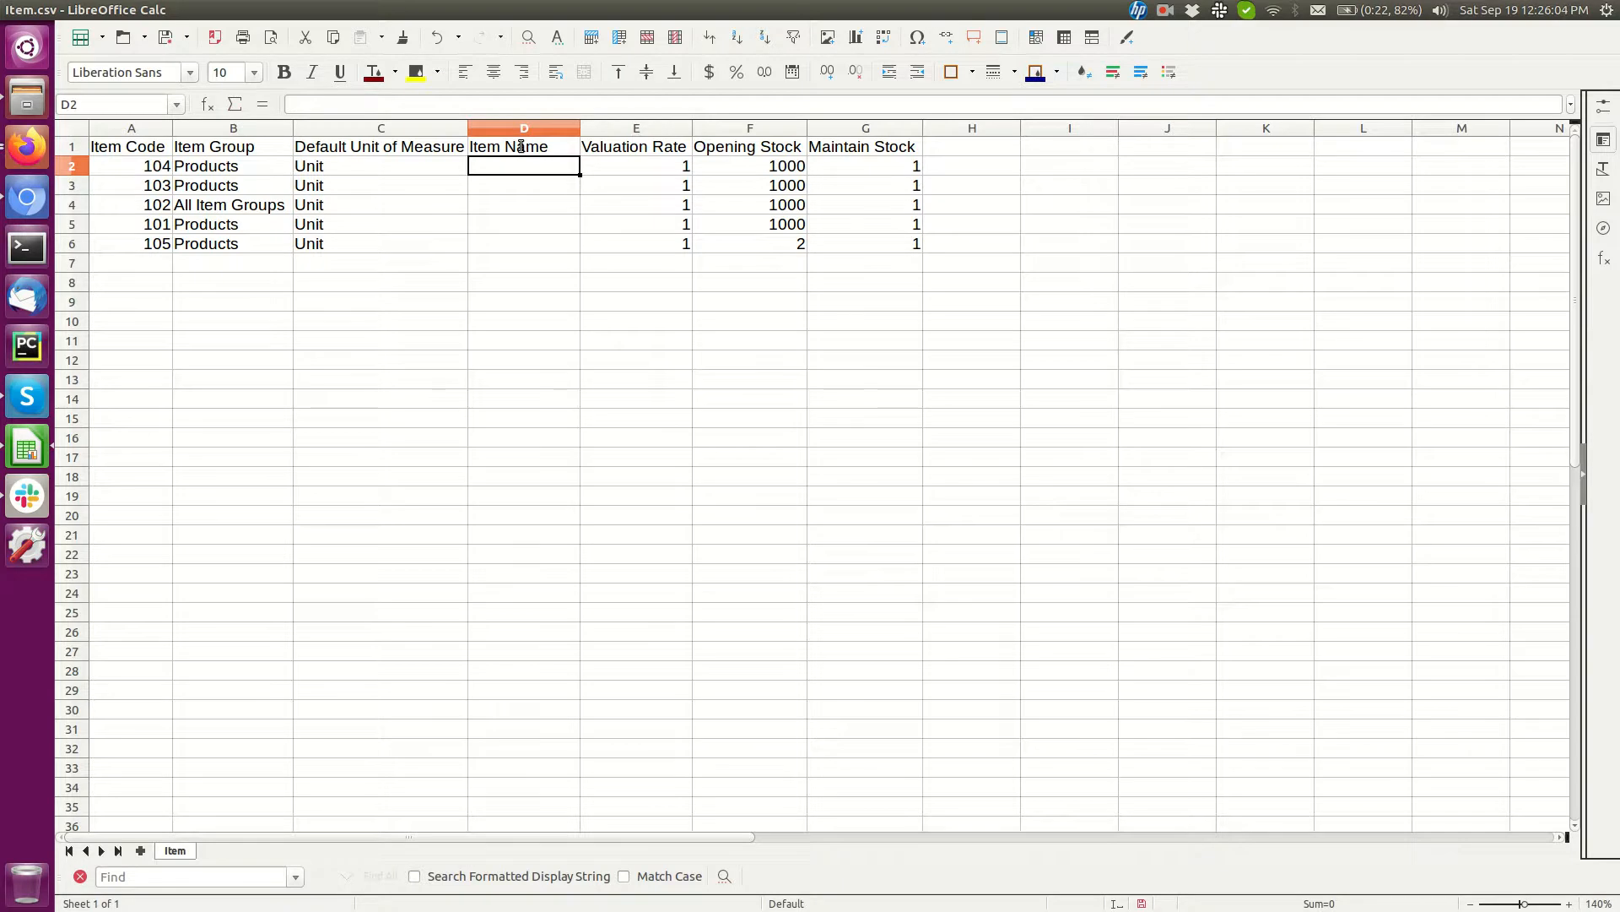
- Enter Dell Laptop as the Item Name of item 105
key(Down)
key(Down)
key(Down)
key(Down)
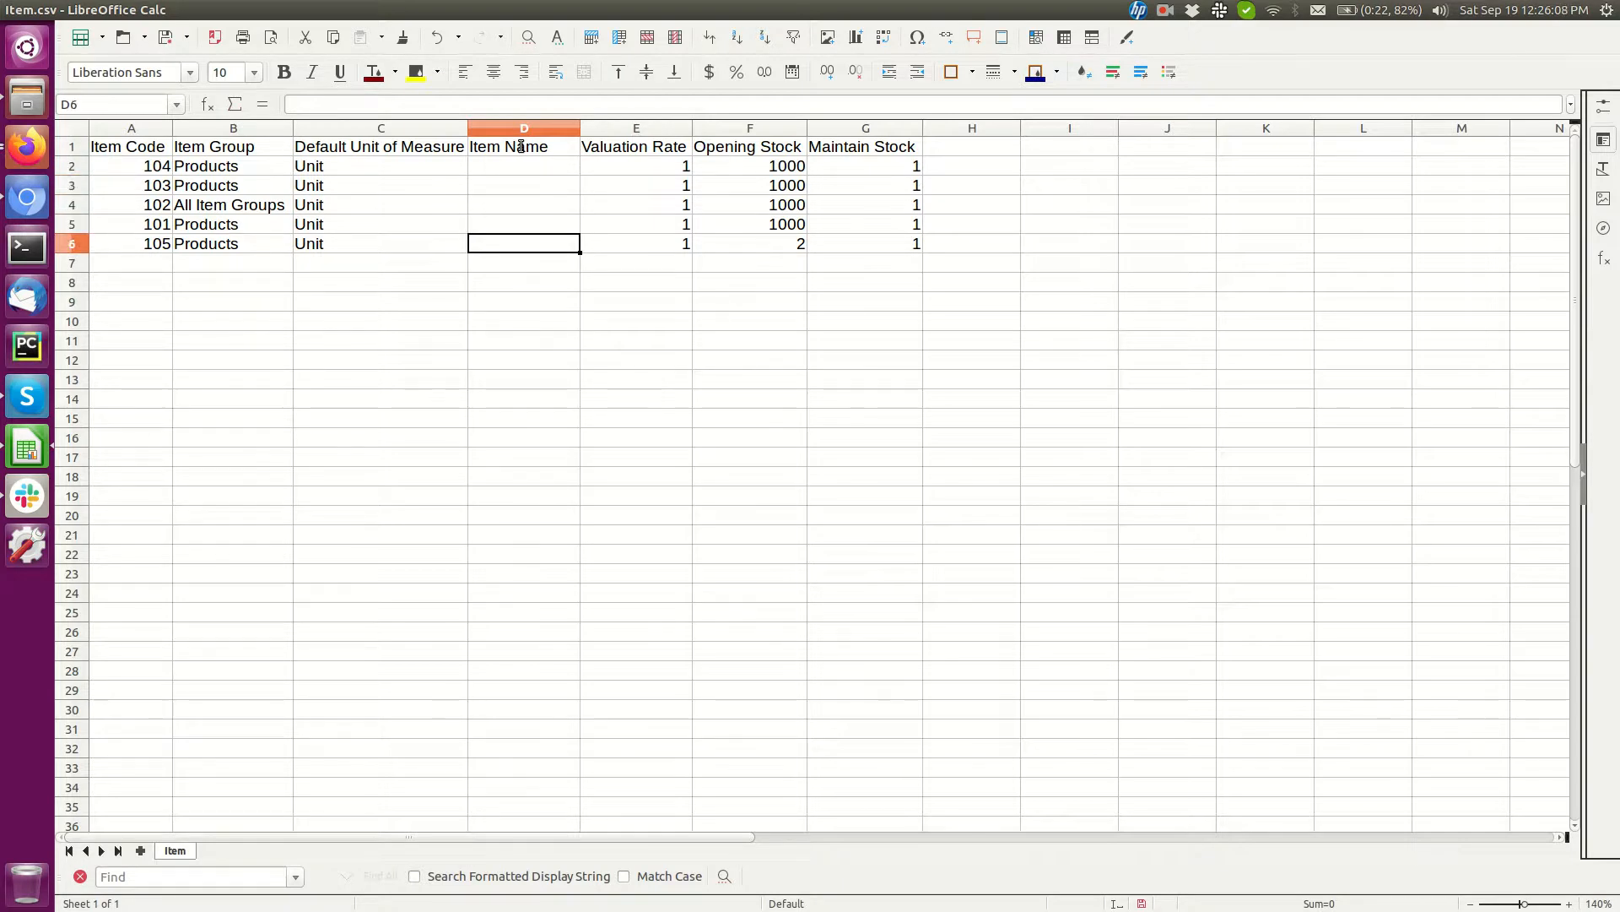
text(Dell Laptop)
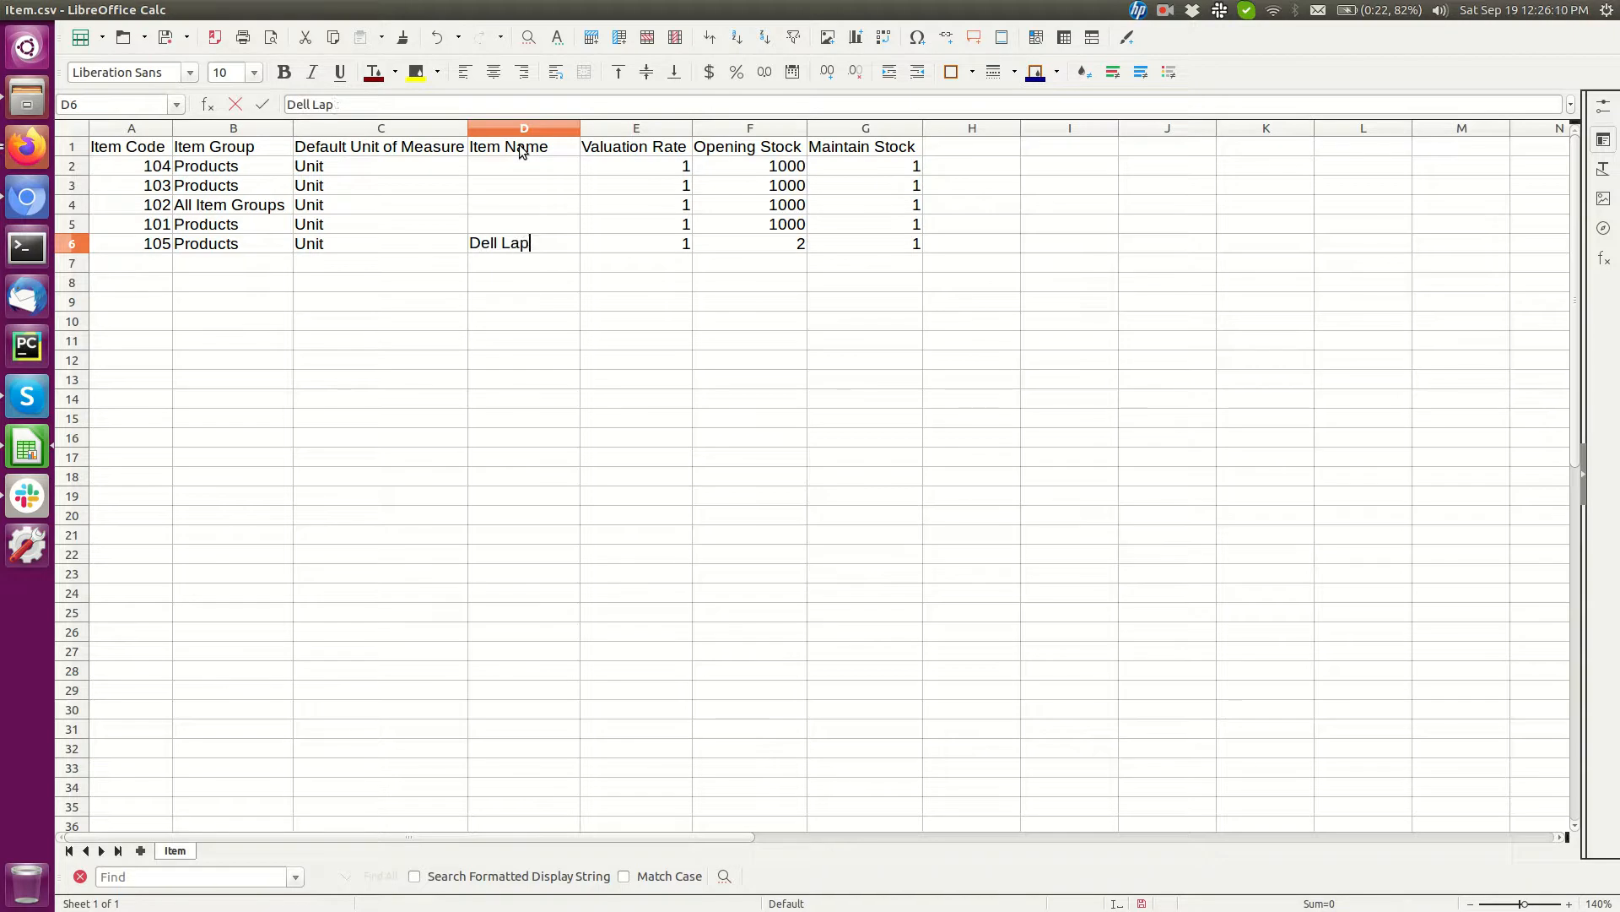
key(Return)
- Fill row 7 with Item Name Lenovo Laptop, Valuation Rate 1, Opening Stock 20 and Maintain Stock 1
text(Lenovo I)
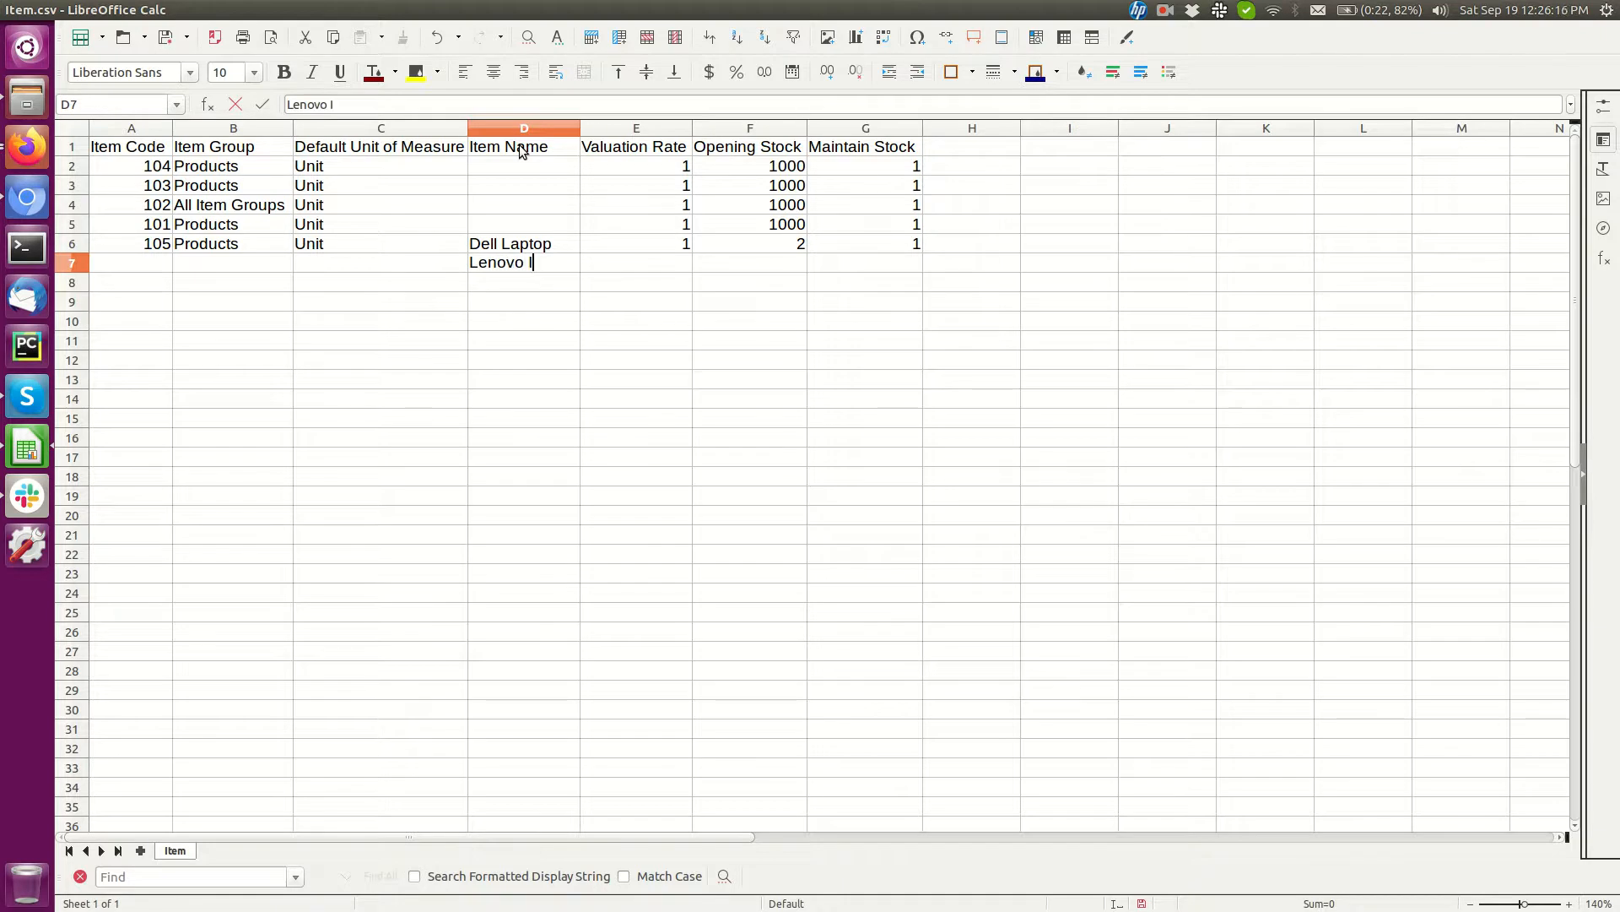
text(Laptop)
key(Return)
key(Up)
key(Right)
text(1)
key(Tab)
text(20)
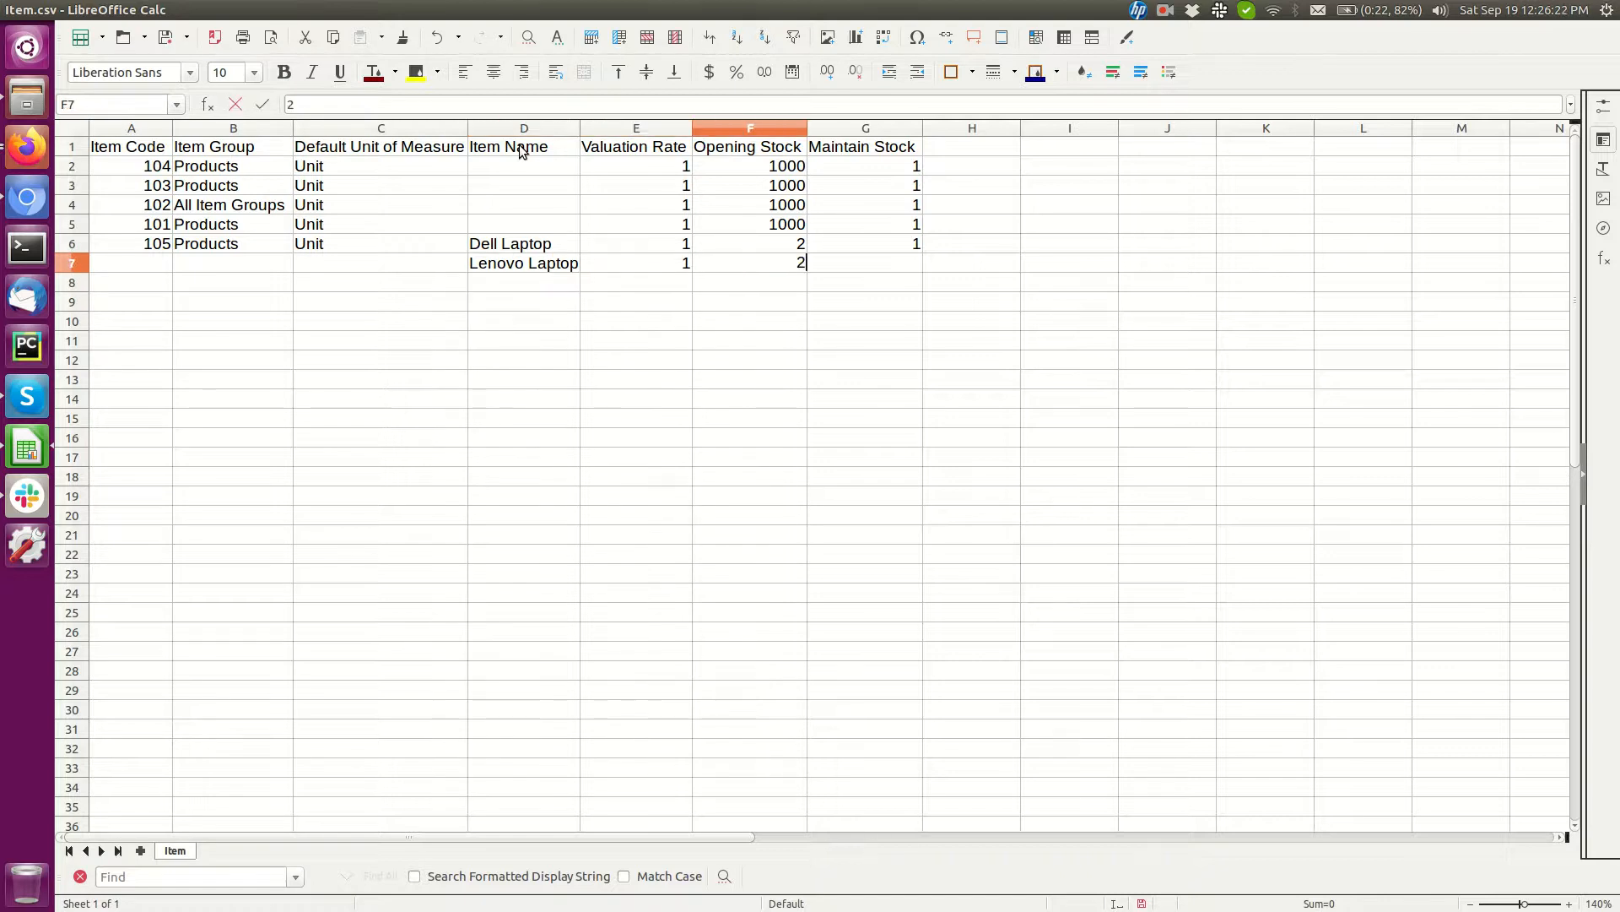
key(Tab)
text(1)
key(Return)
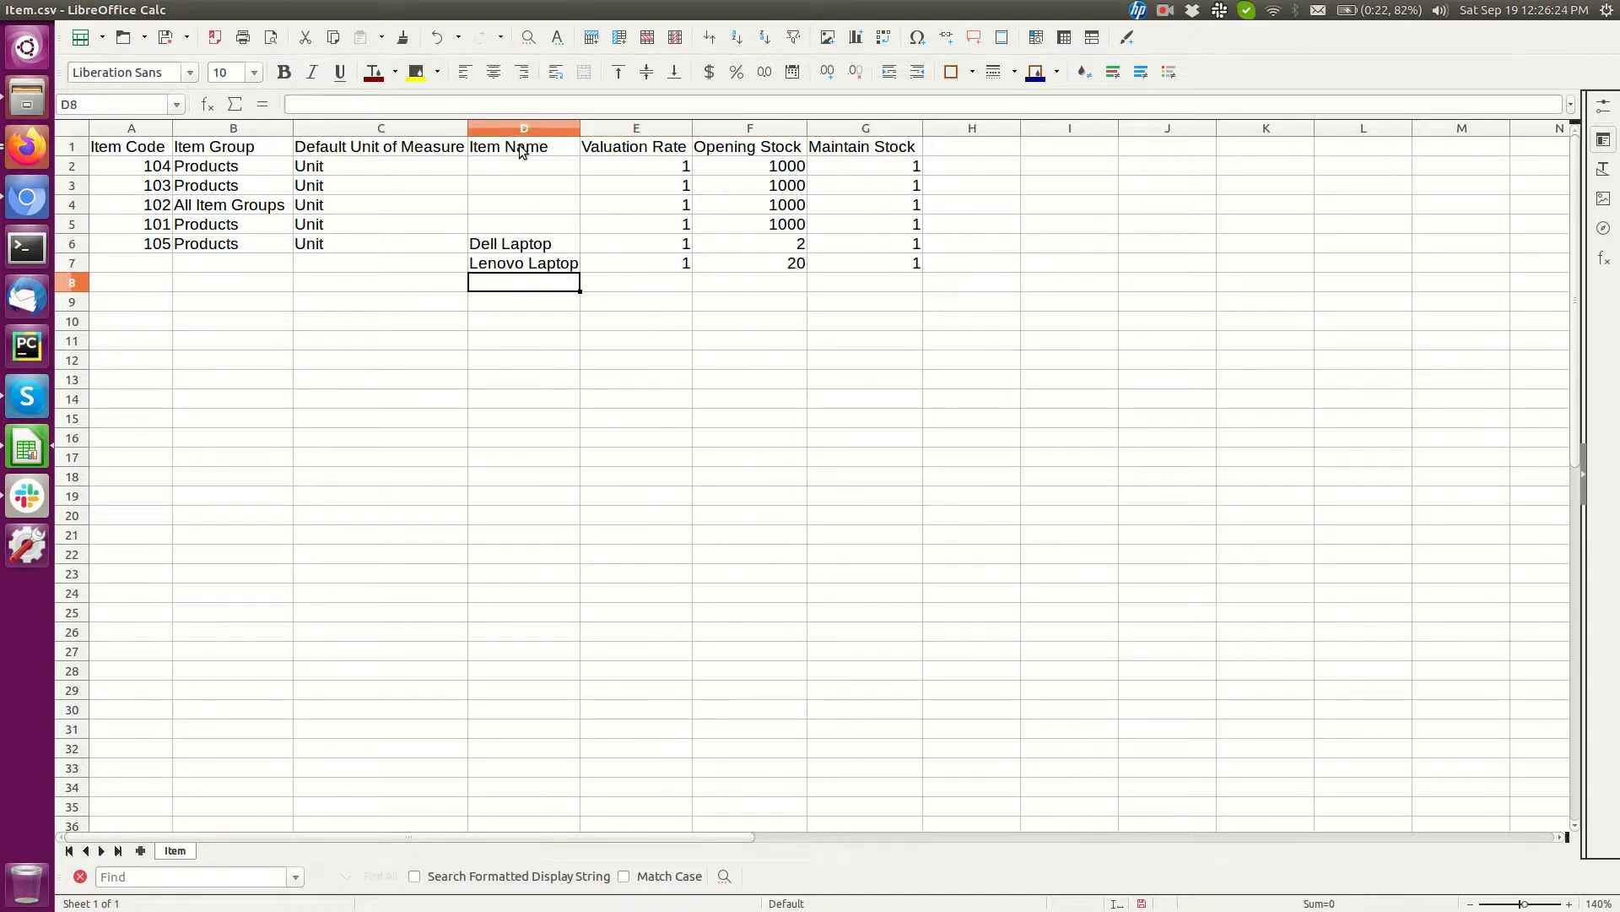
- Complete the Lenovo Laptop row with Item Code 106, Item Group Products and Default Unit of Measure Unit
key(Left)
key(Left)
key(Left)
key(Up)
key(Left)
key(Up)
key(Down)
text(106)
key(Tab)
text(Products)
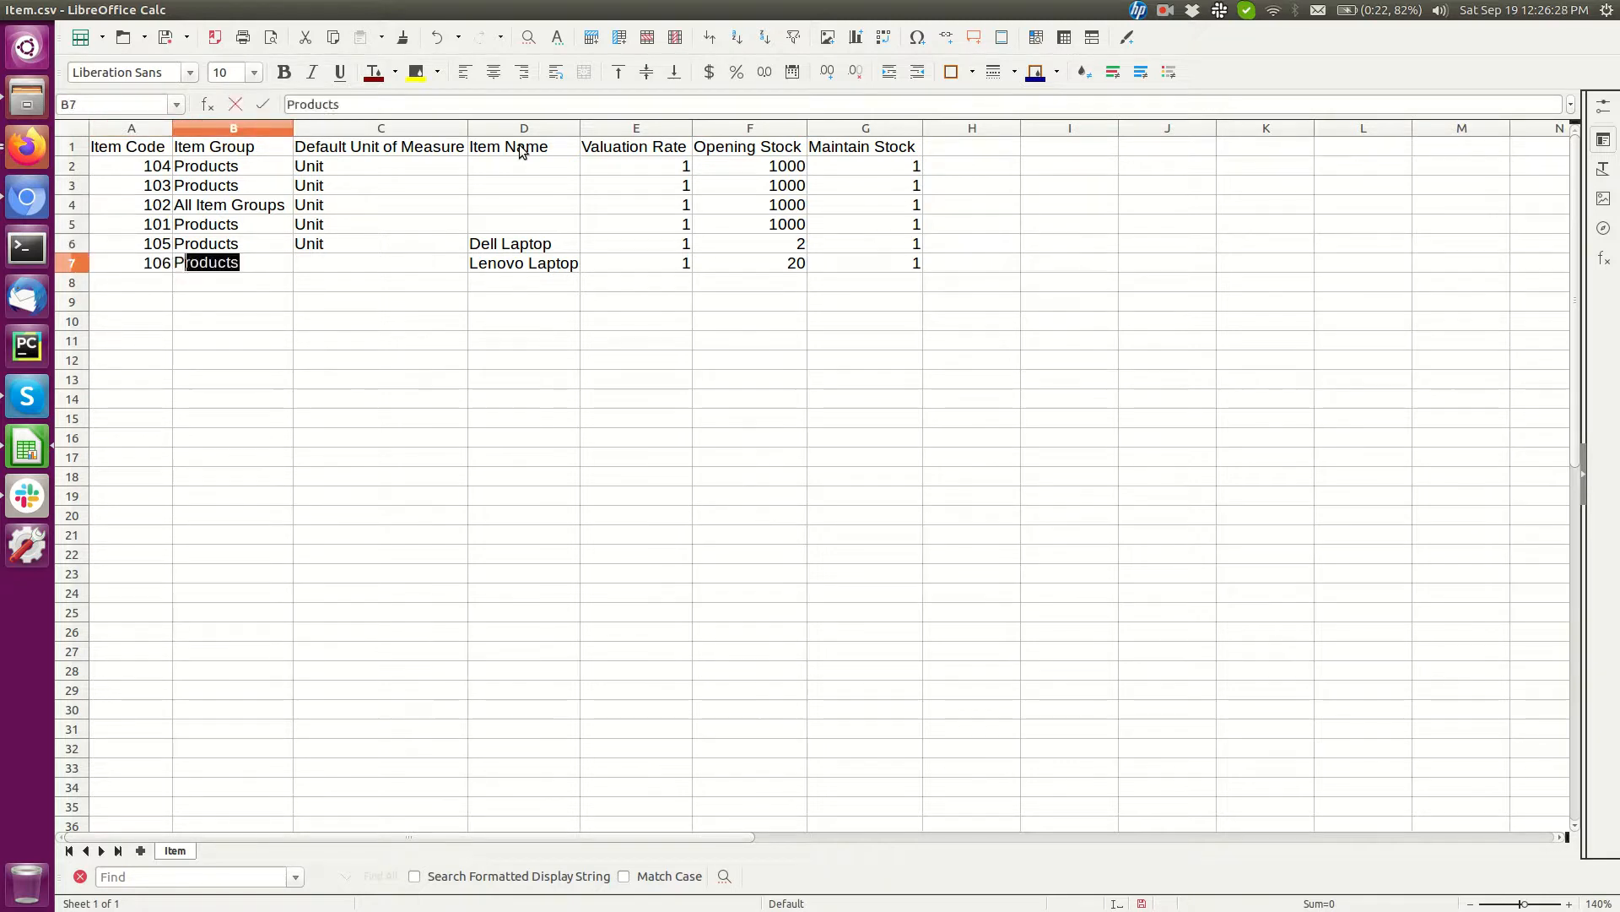
key(Tab)
text(Unit)
key(Tab)
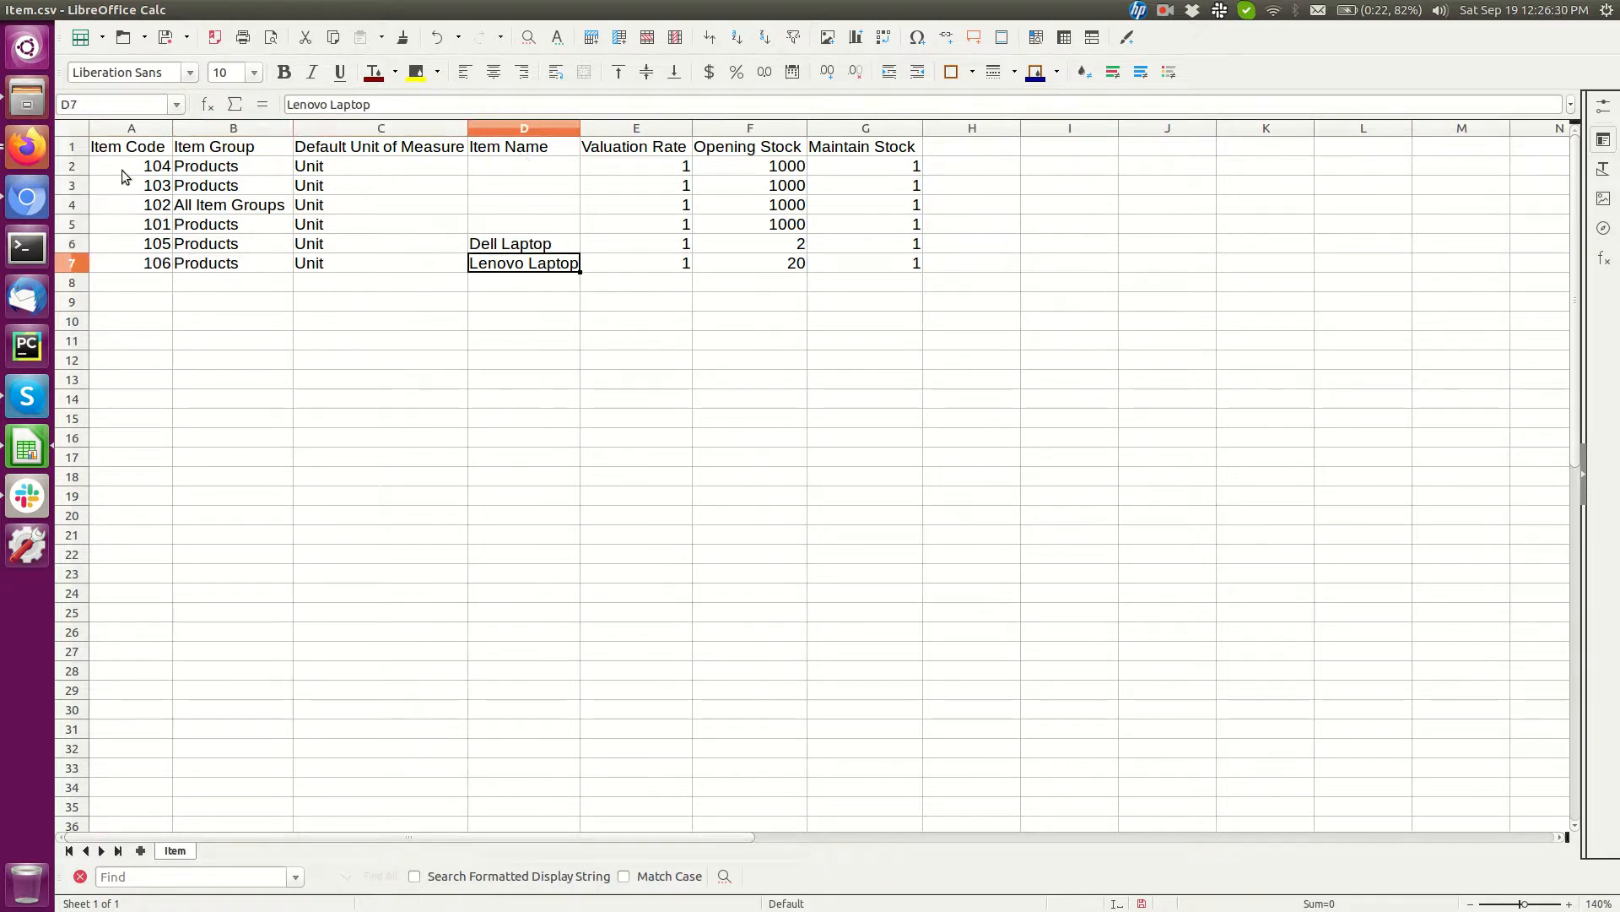
- Delete the rows of existing items 101 to 104 and save Item.csv in Text CSV format
drag(81, 167, 92, 228)
right_click(83, 221)
click(131, 330)
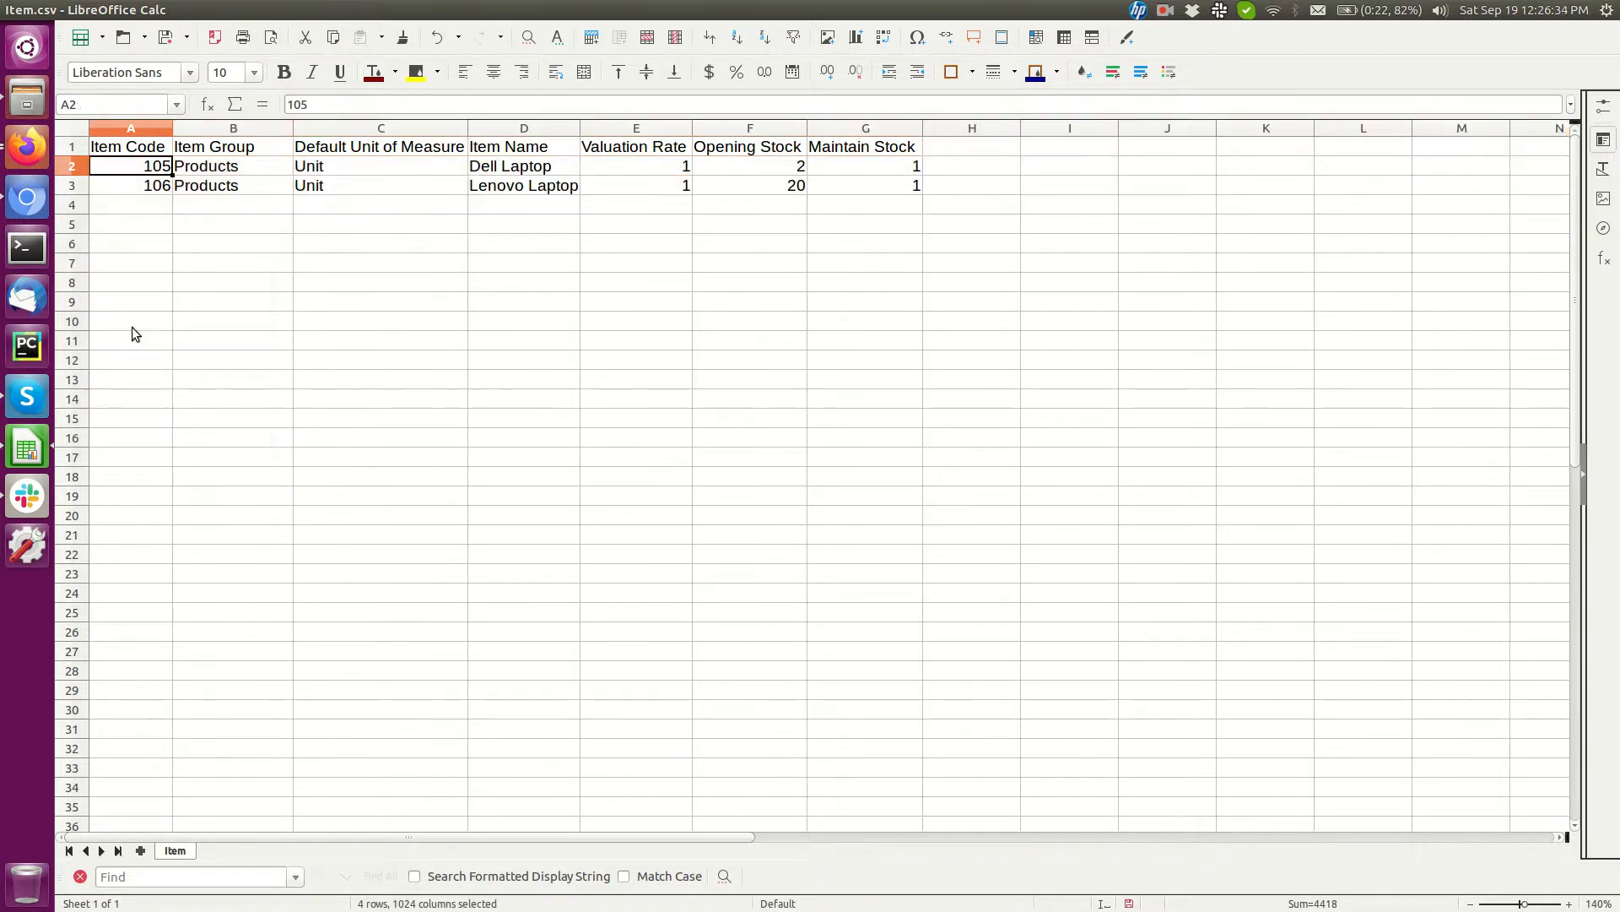
key(ctrl+s)
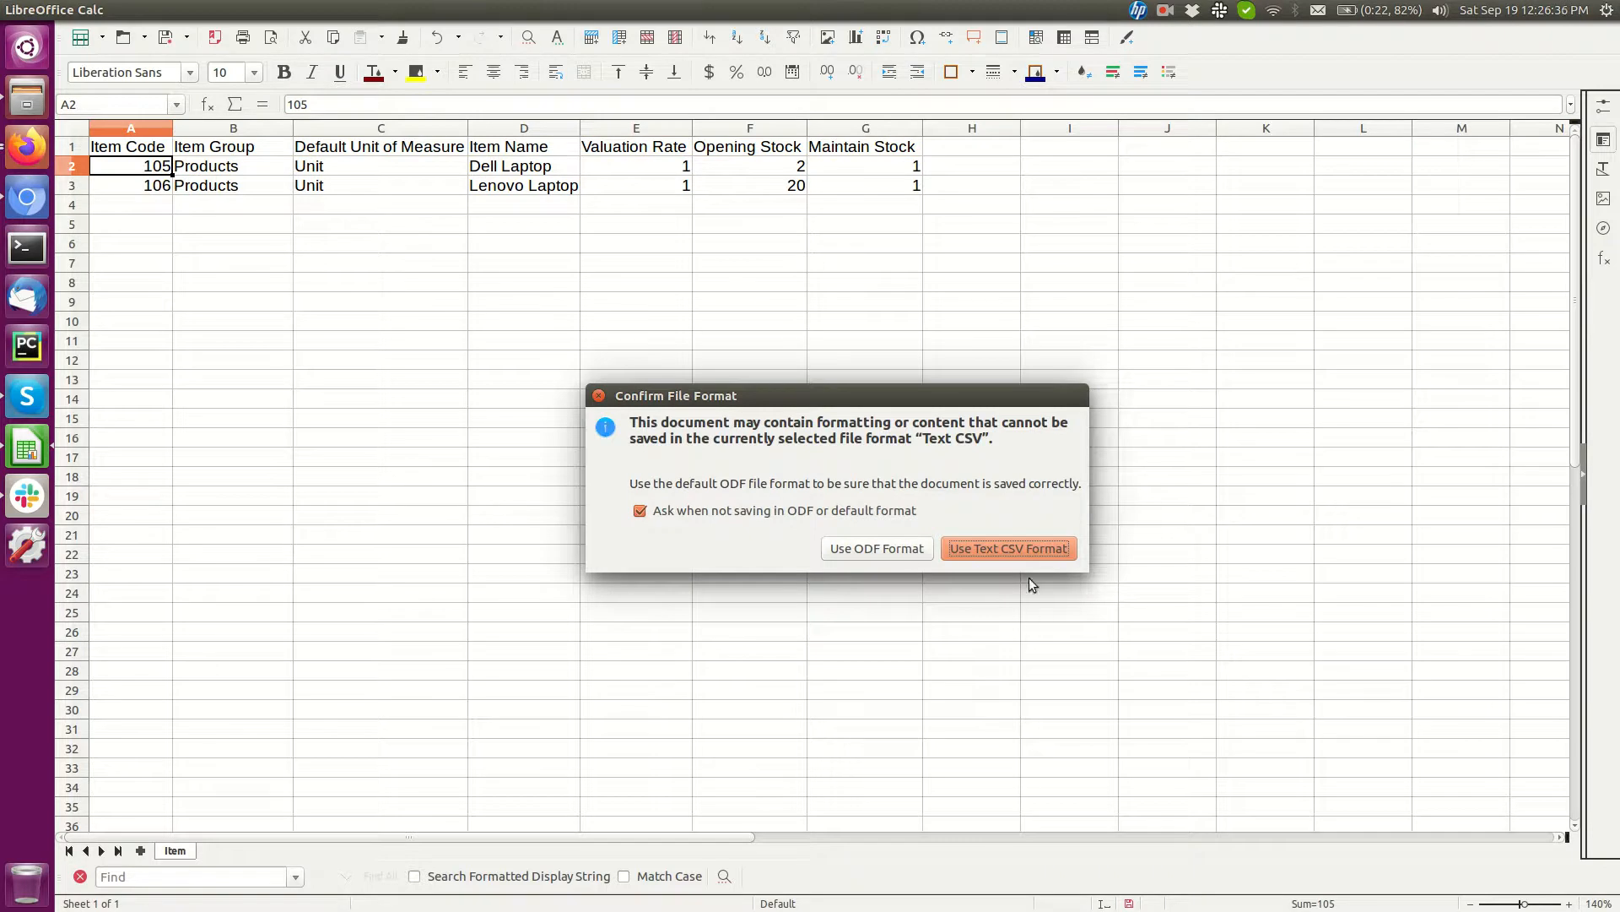
click(1009, 549)
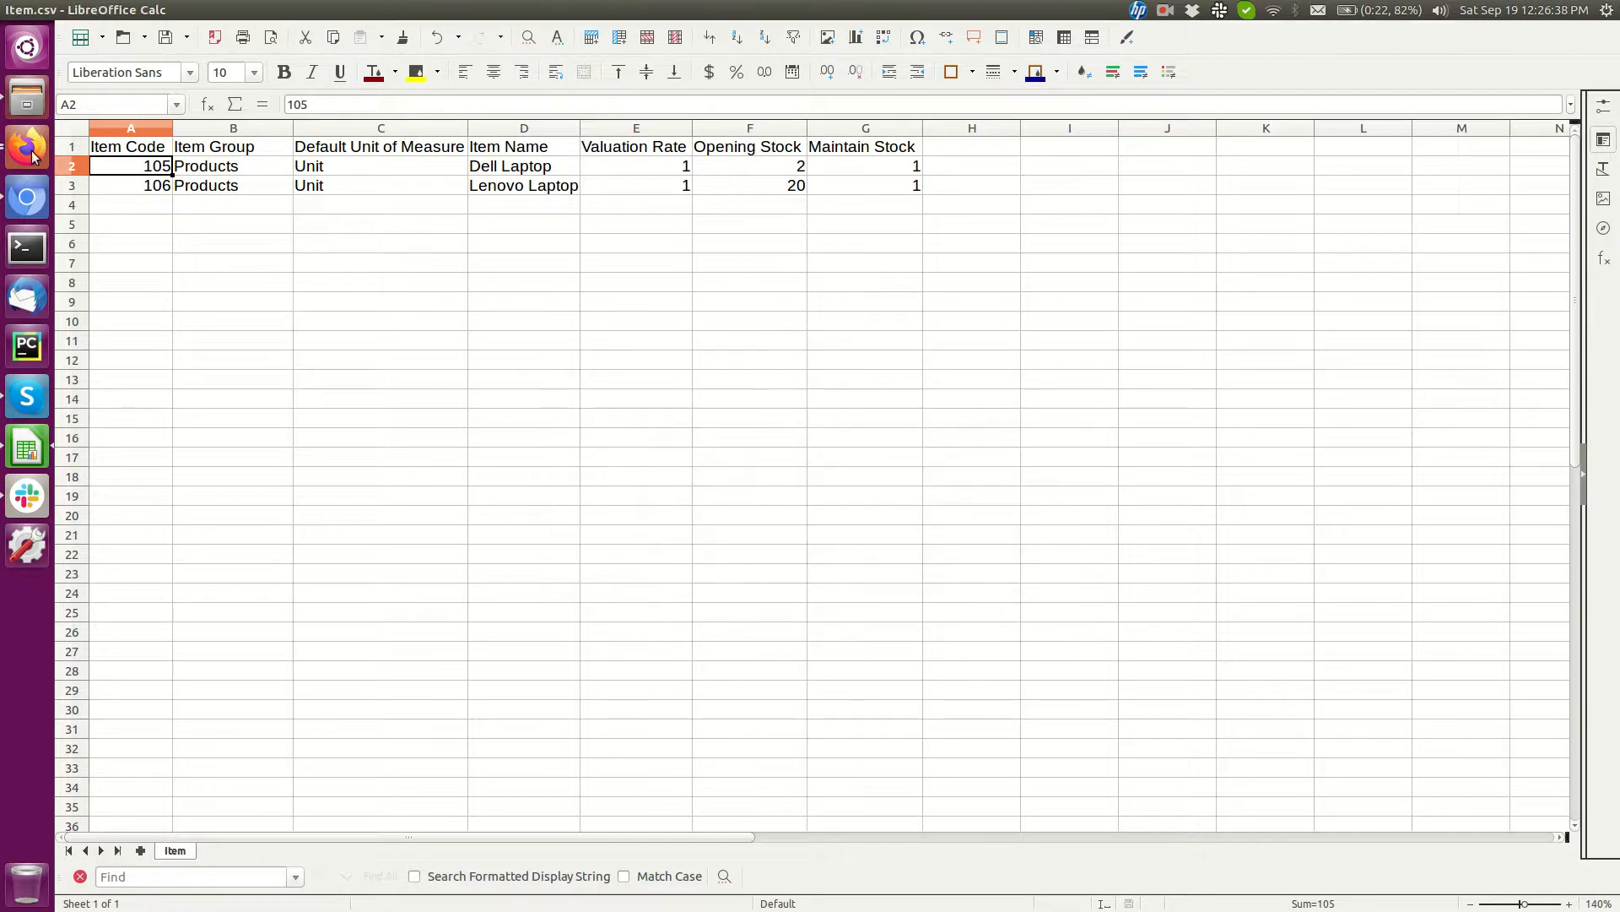
- Switch to Firefox and upload Item.csv from the Downloads folder as the import file of the Item import
click(32, 154)
click(406, 390)
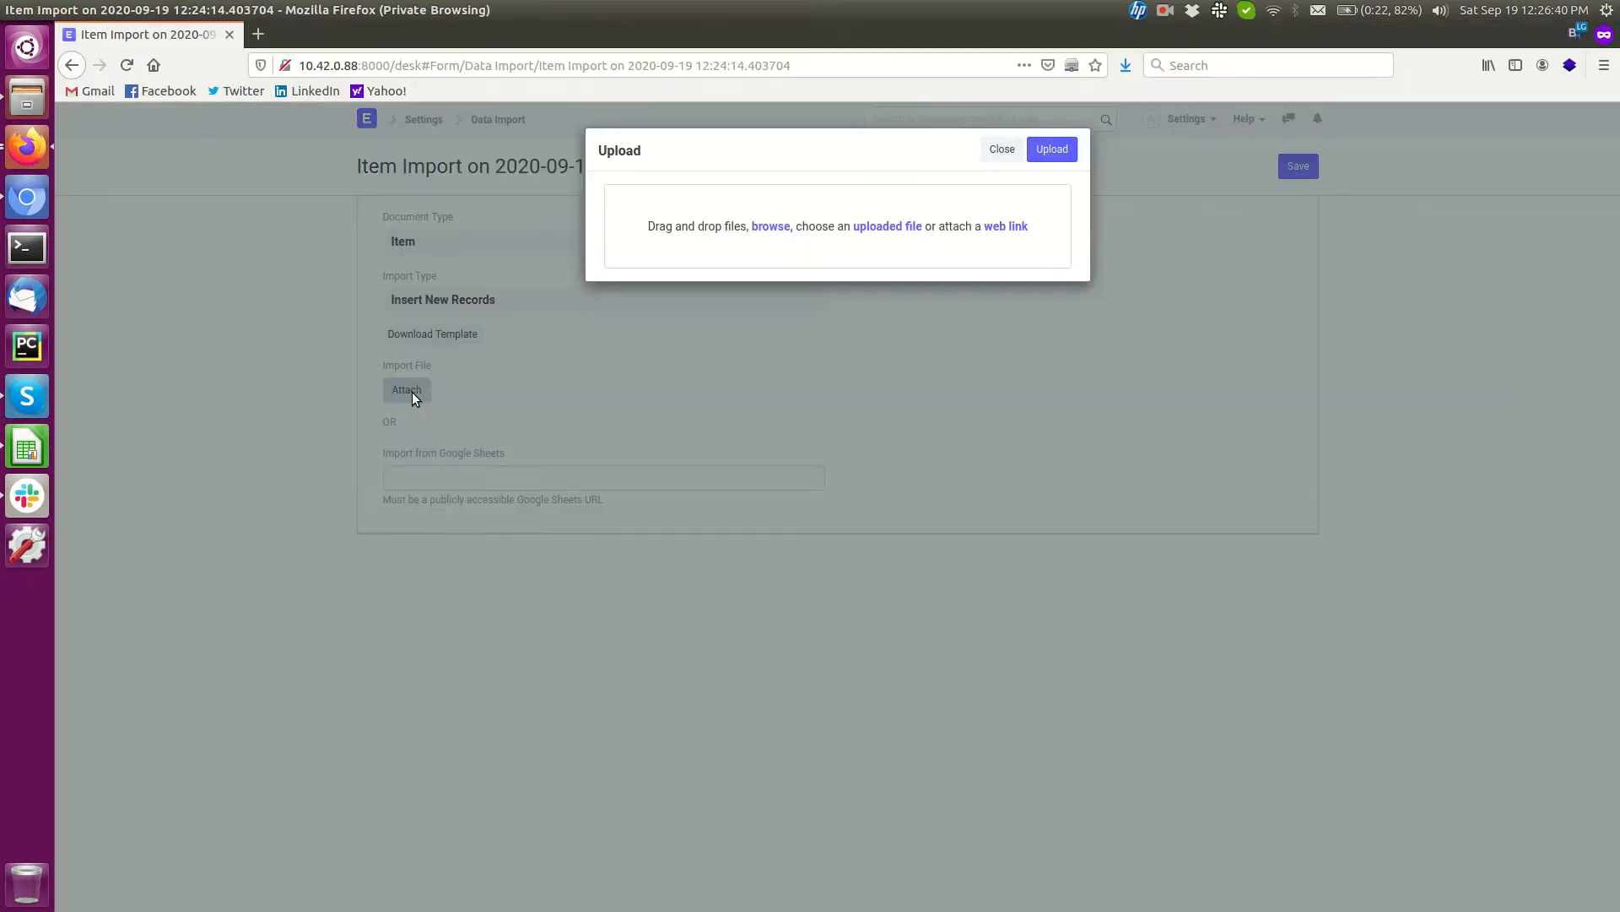
click(771, 226)
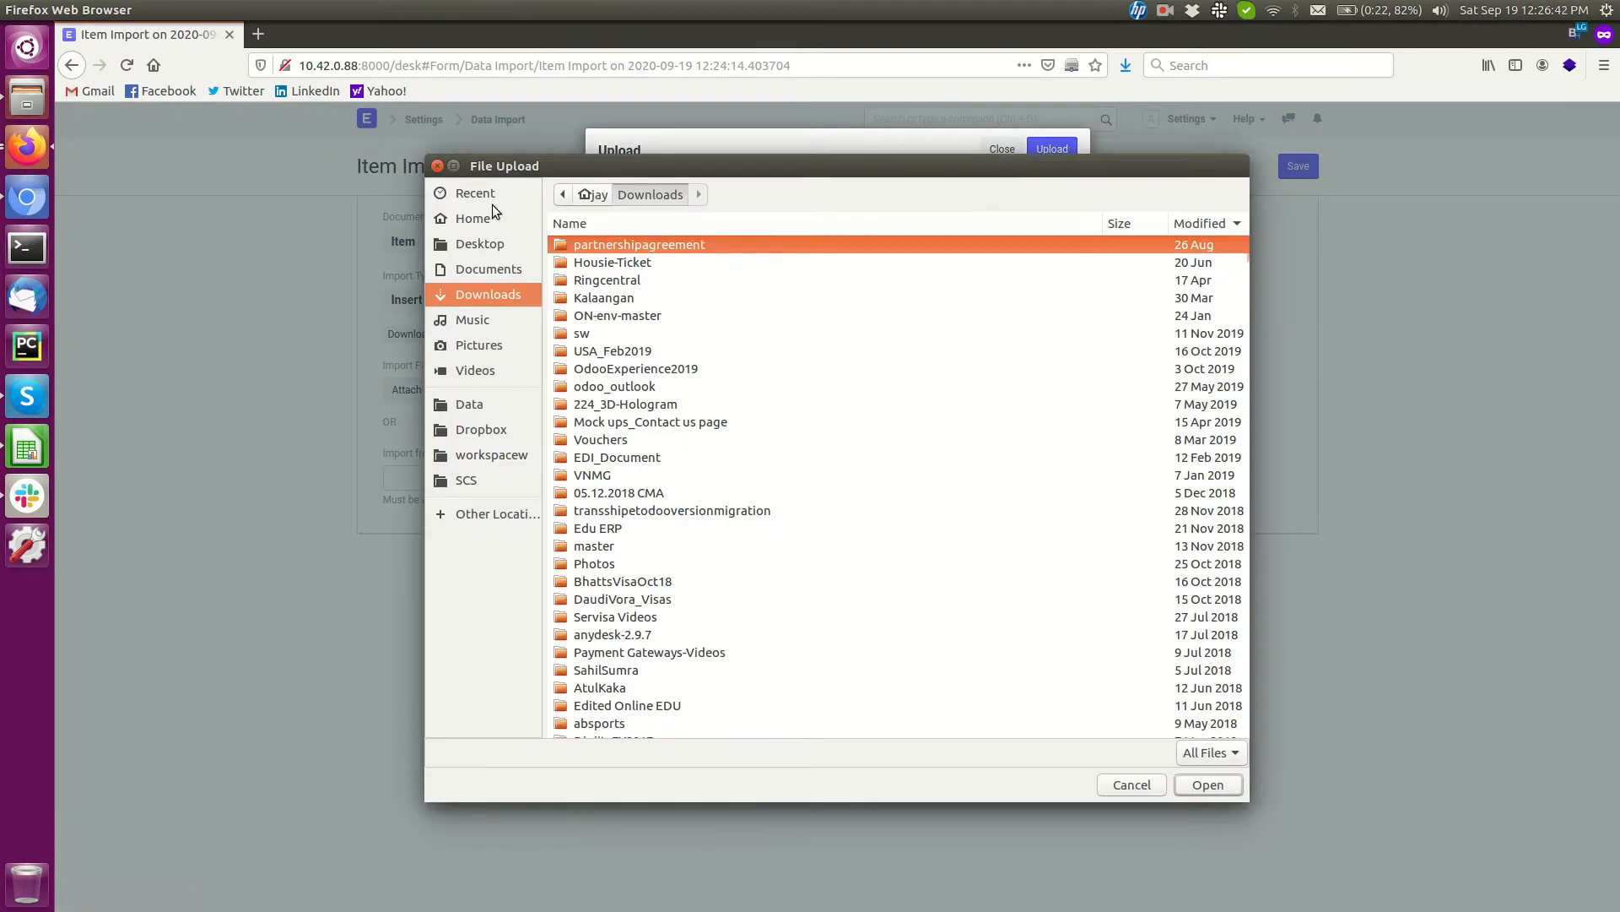
double_click(604, 210)
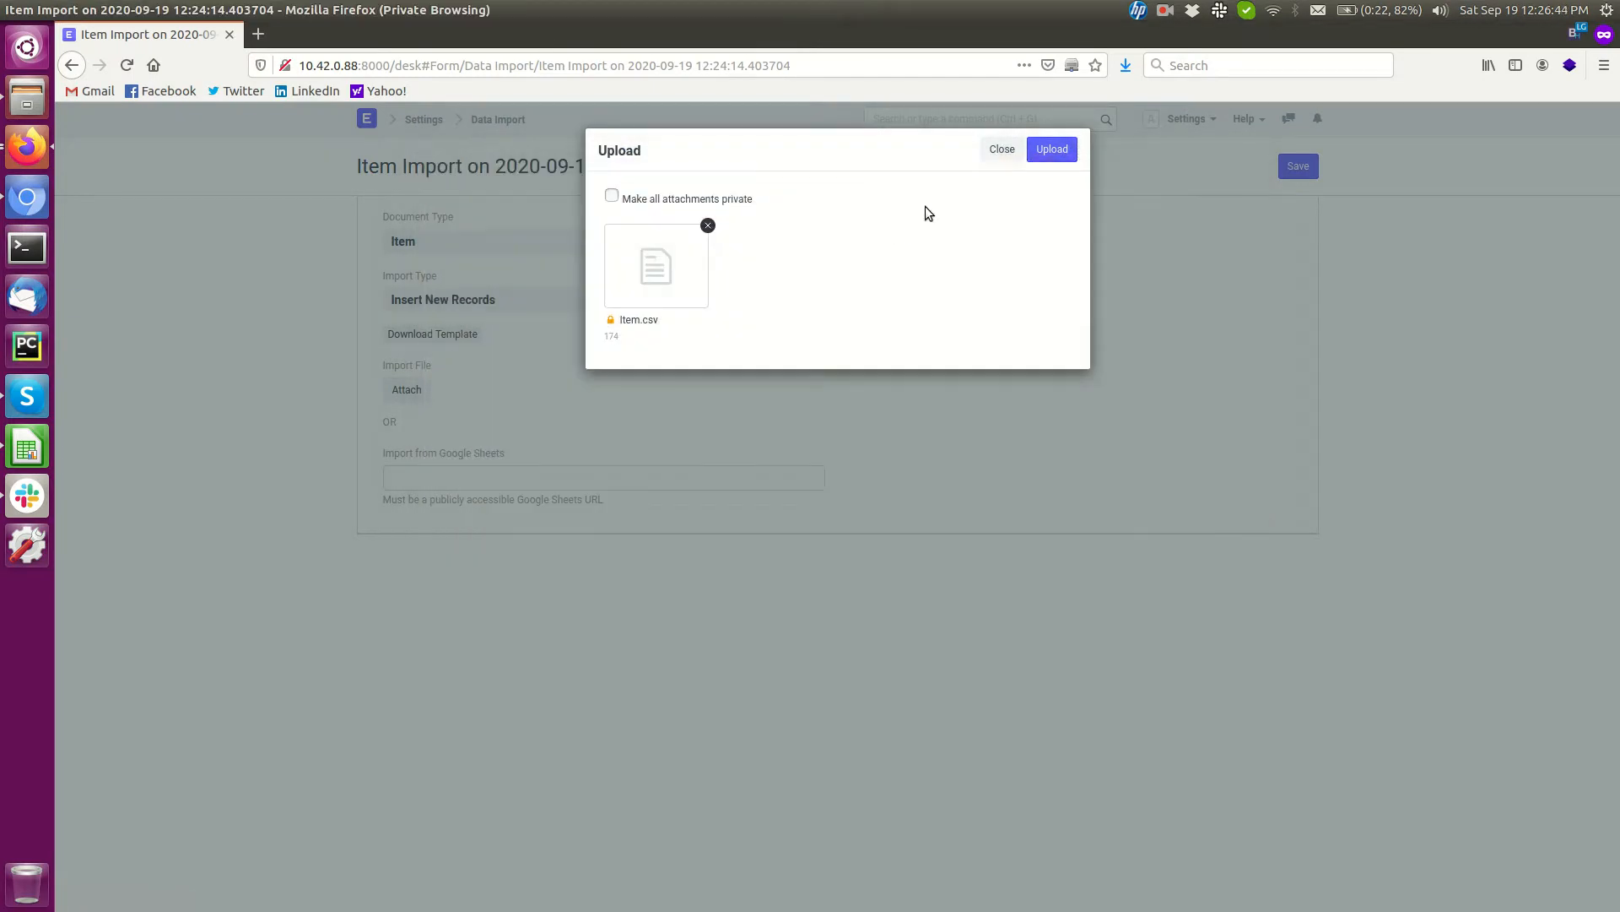
click(1052, 149)
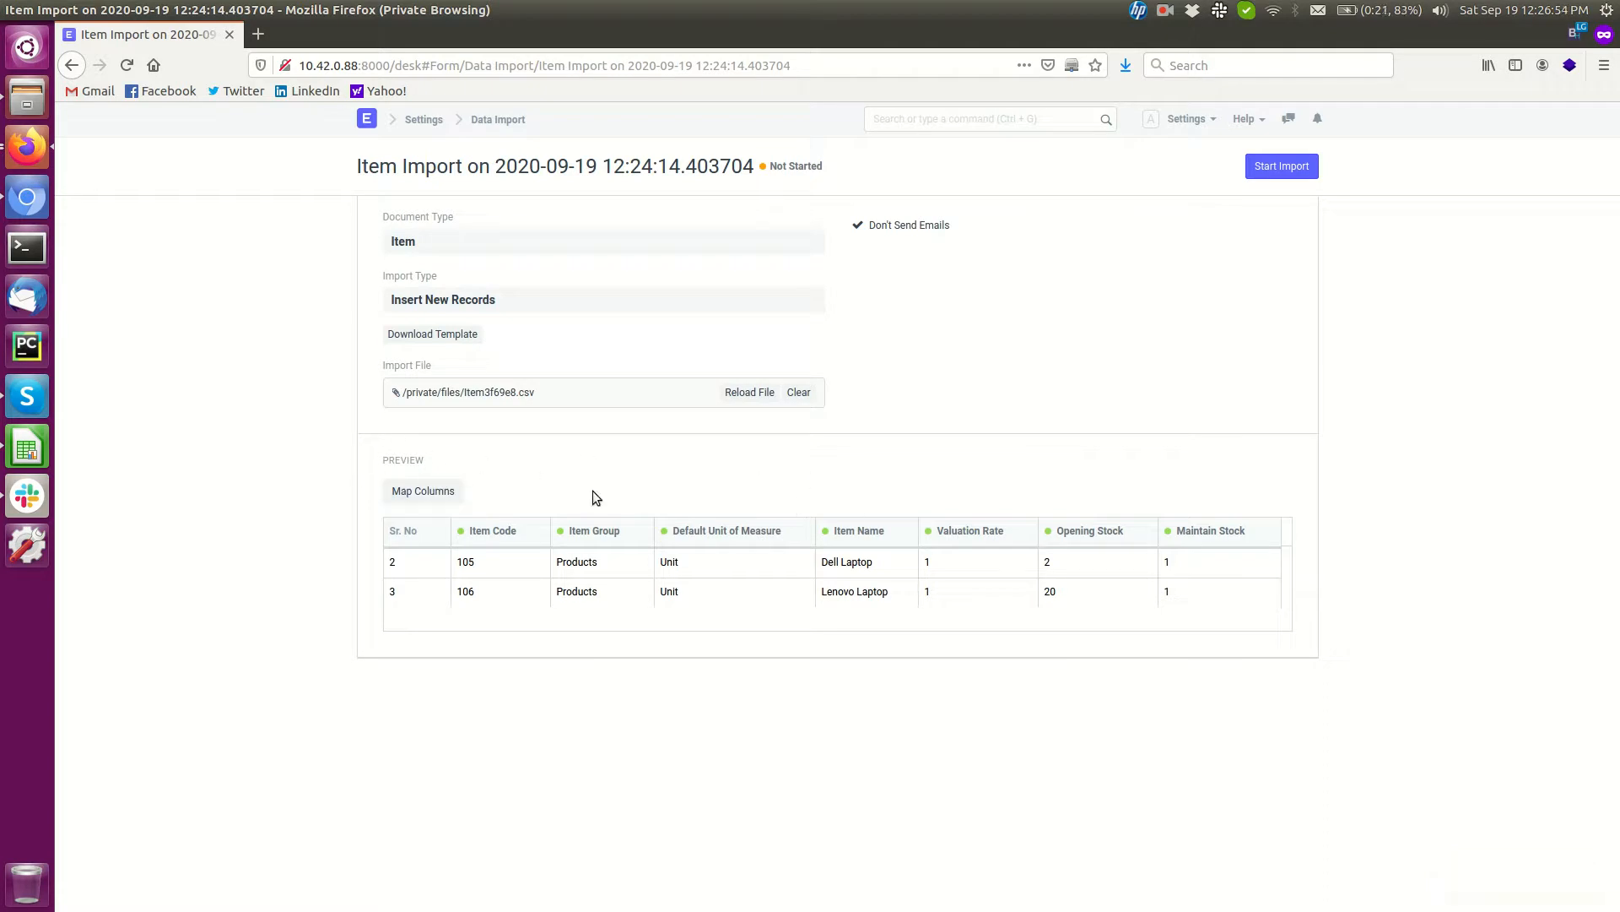
- Review how the file's columns map to the Item fields and close the mapping without changes
click(427, 489)
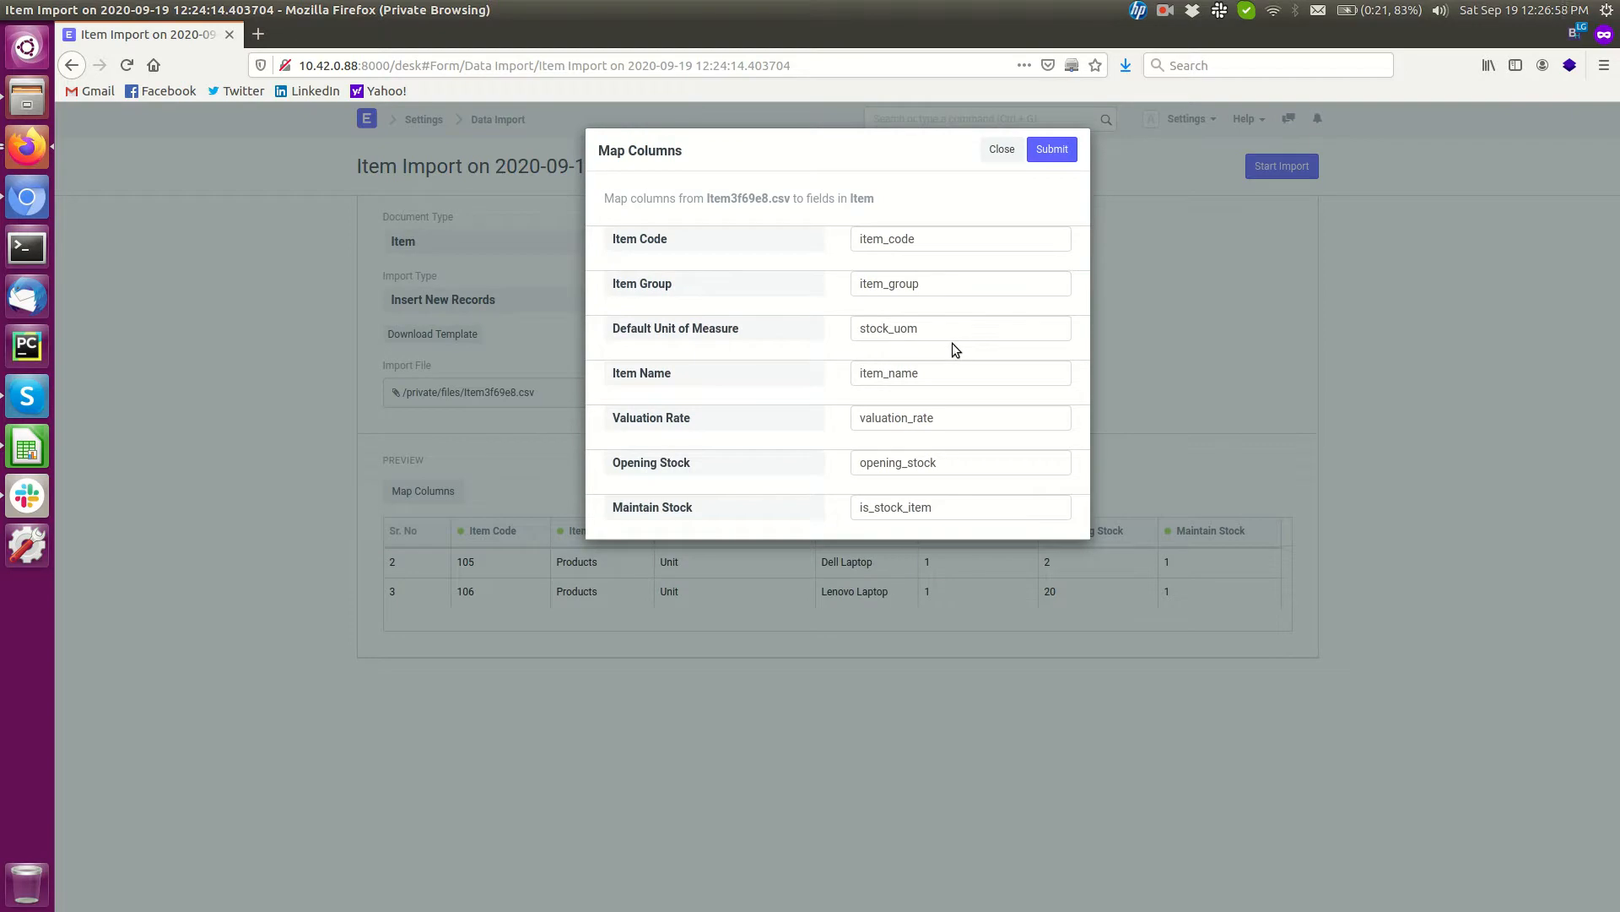
click(1001, 150)
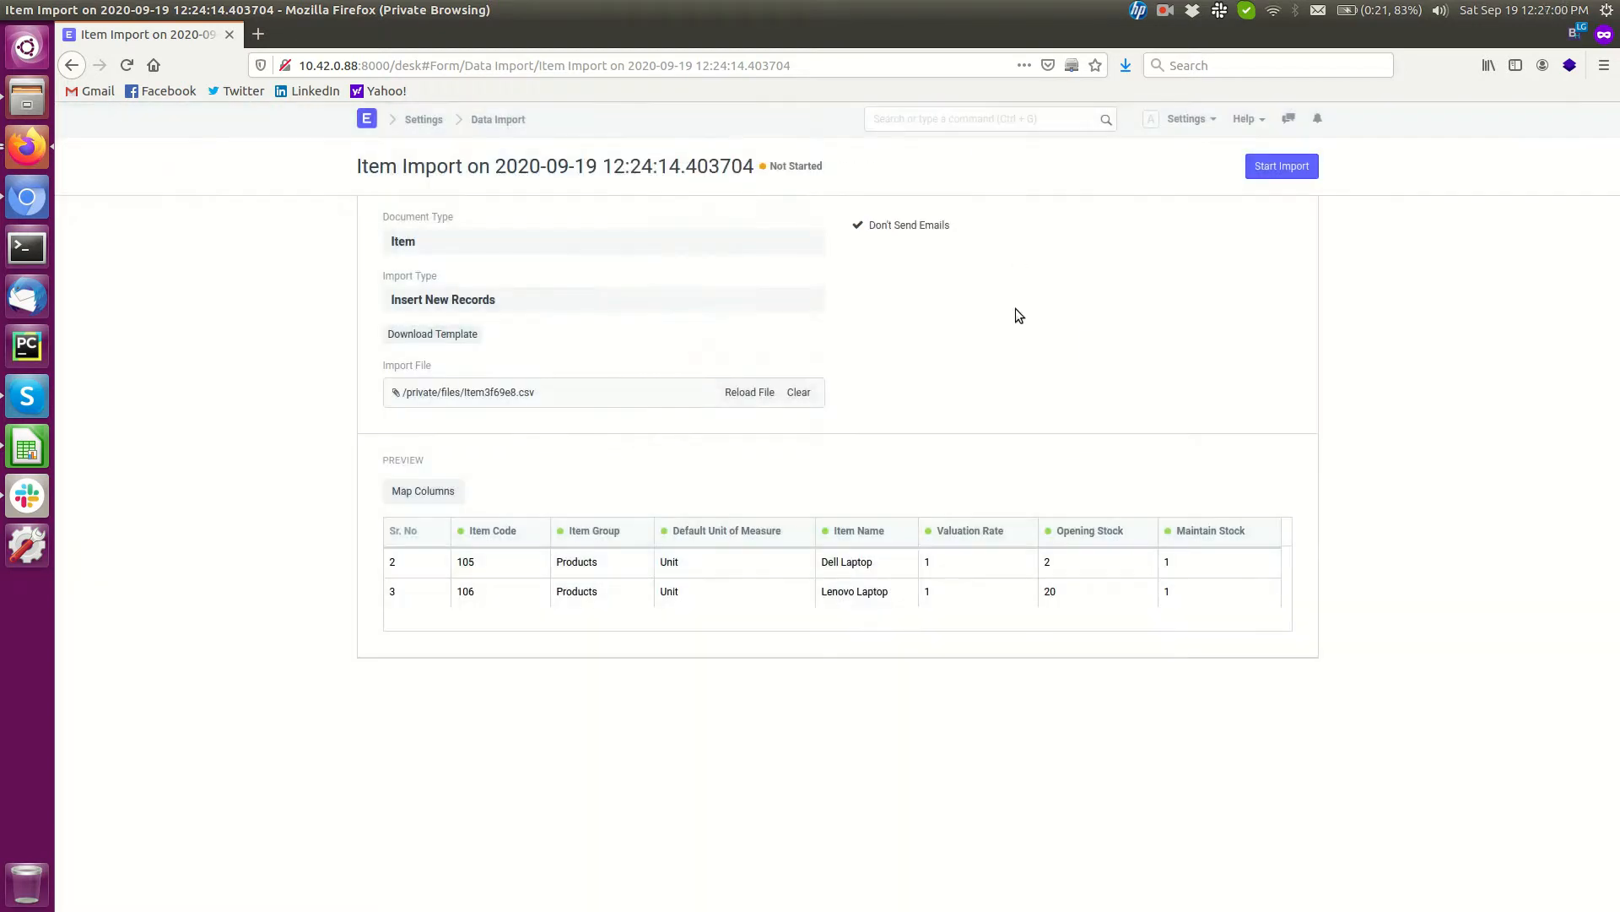
- Start the Item import and reload the import record's page
click(1281, 168)
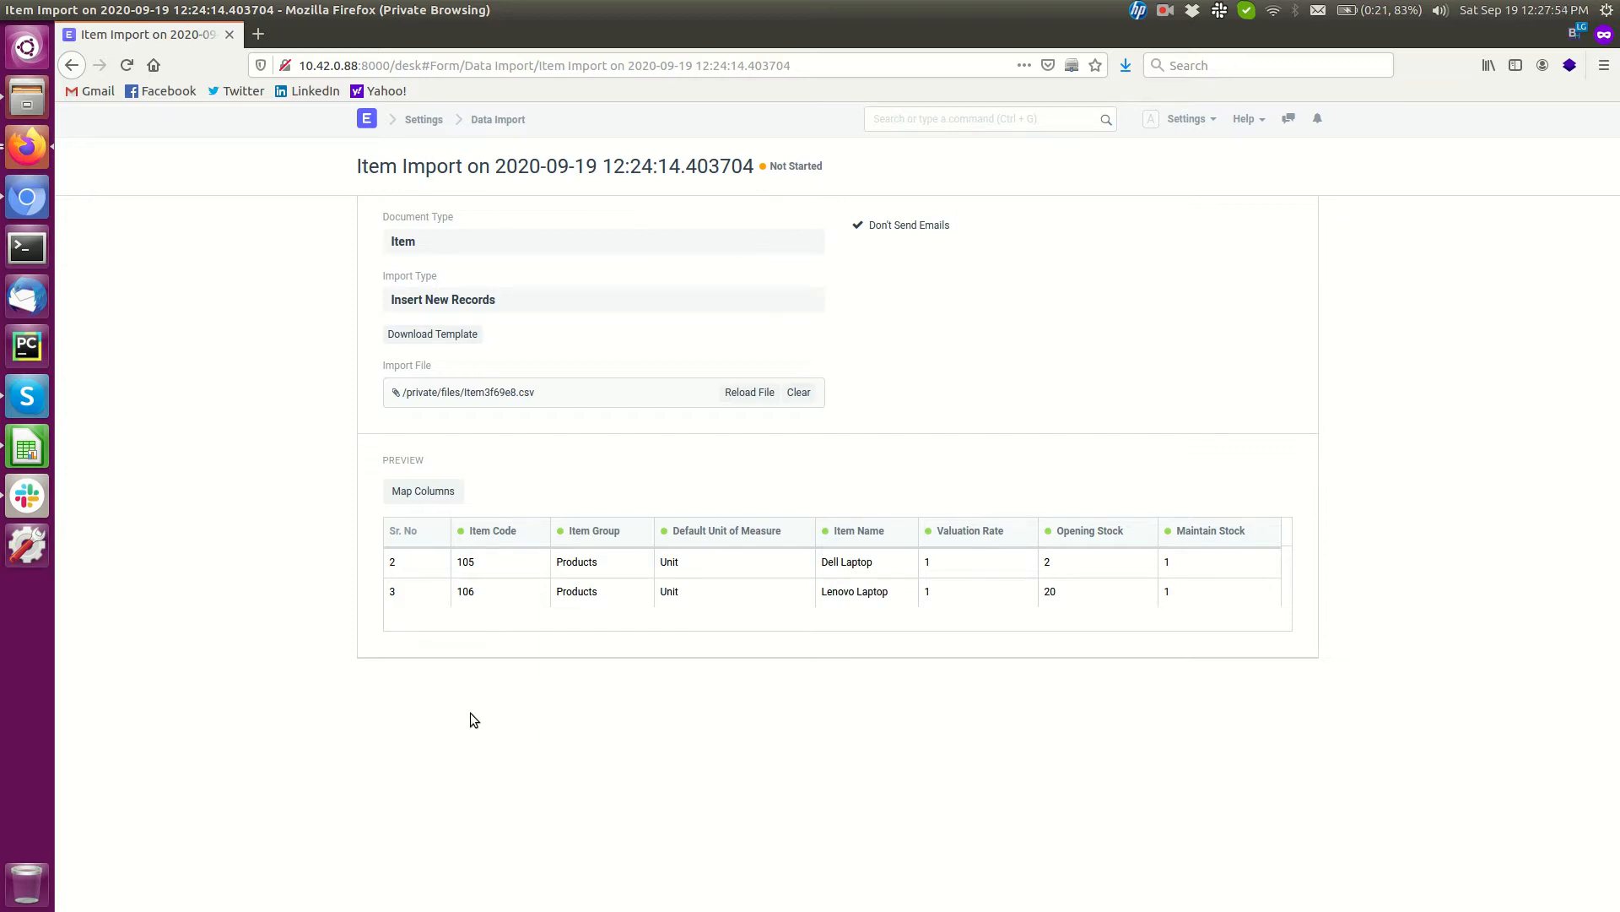
click(655, 66)
key(Return)
click(1165, 15)
click(1178, 47)
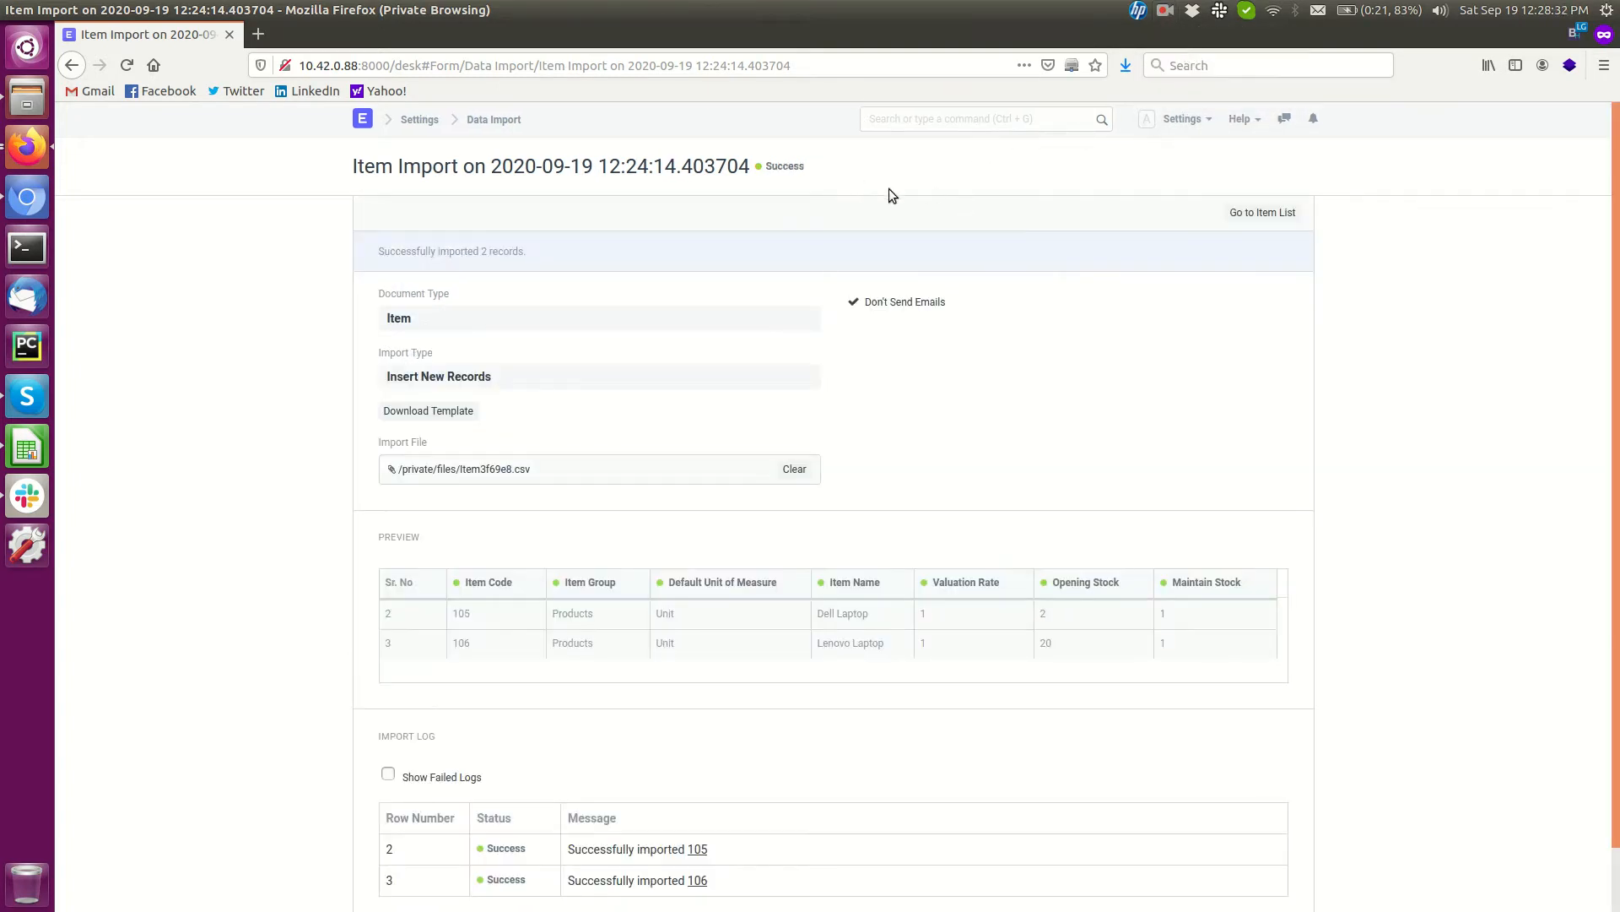
- Open imported item 106 from the import log and examine its details and stock levels
scroll(978, 268, down, 2)
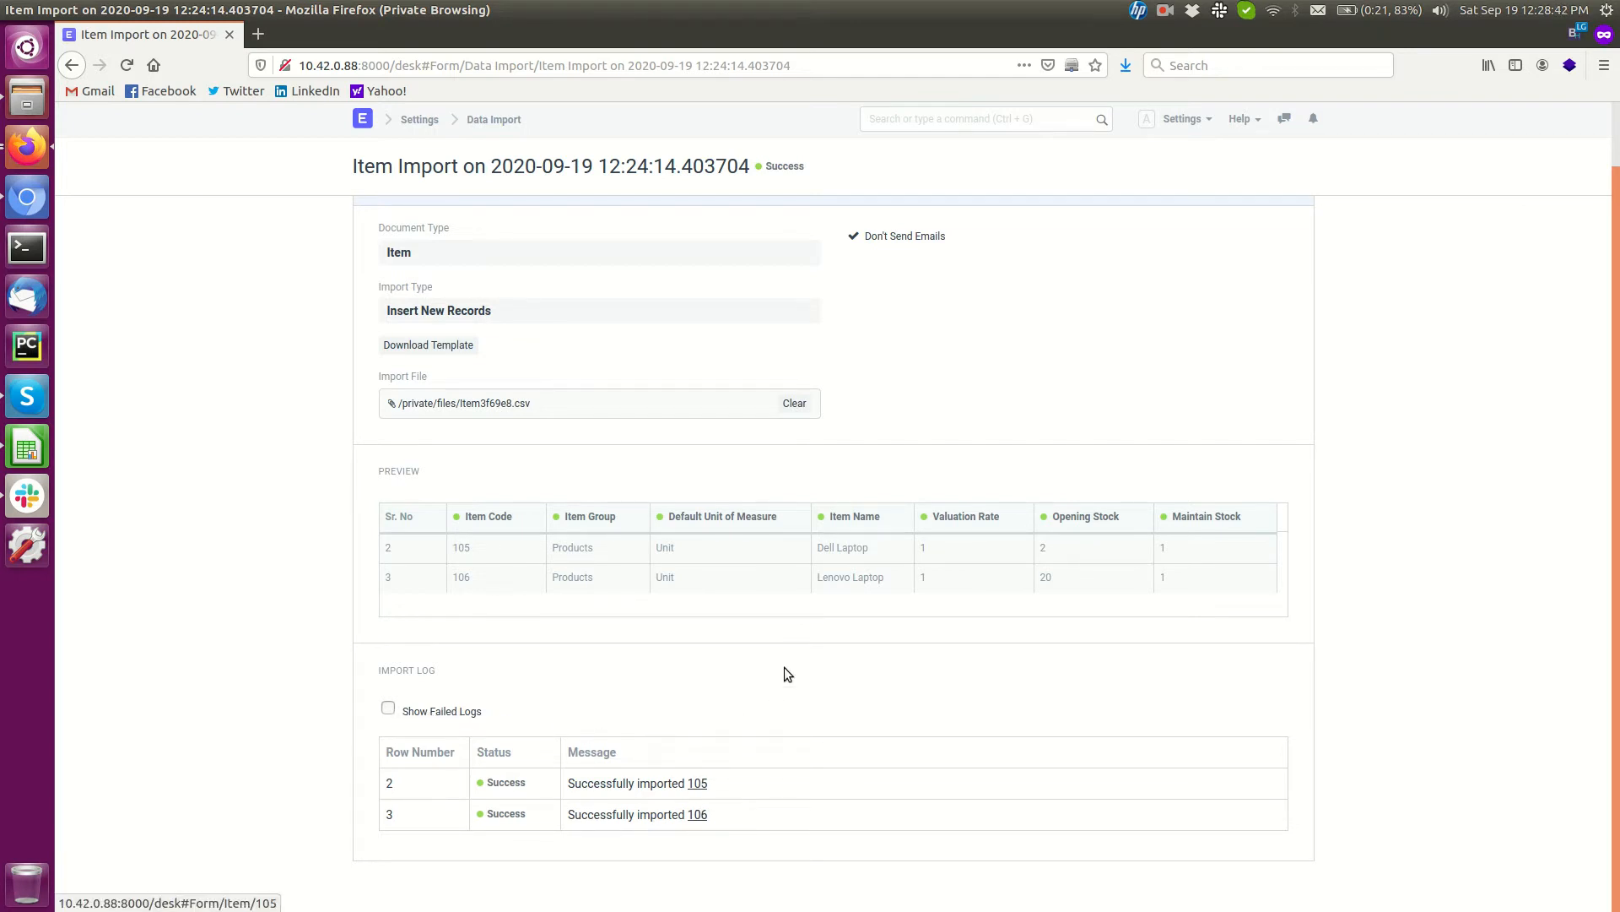
click(697, 815)
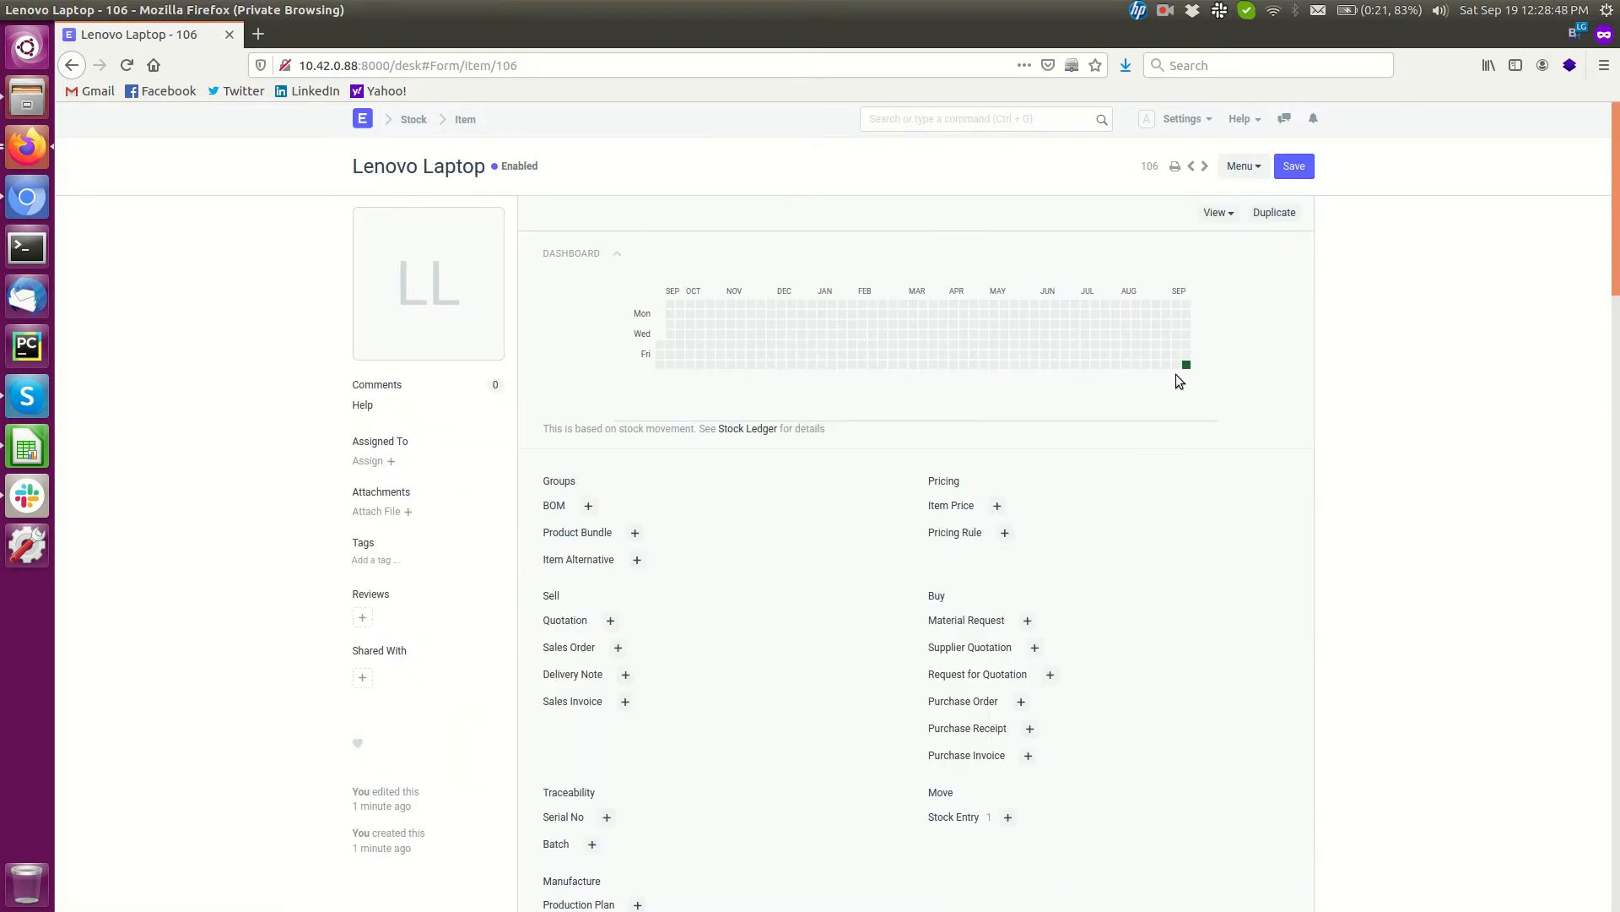
scroll(945, 427, down, 4)
scroll(946, 428, down, 8)
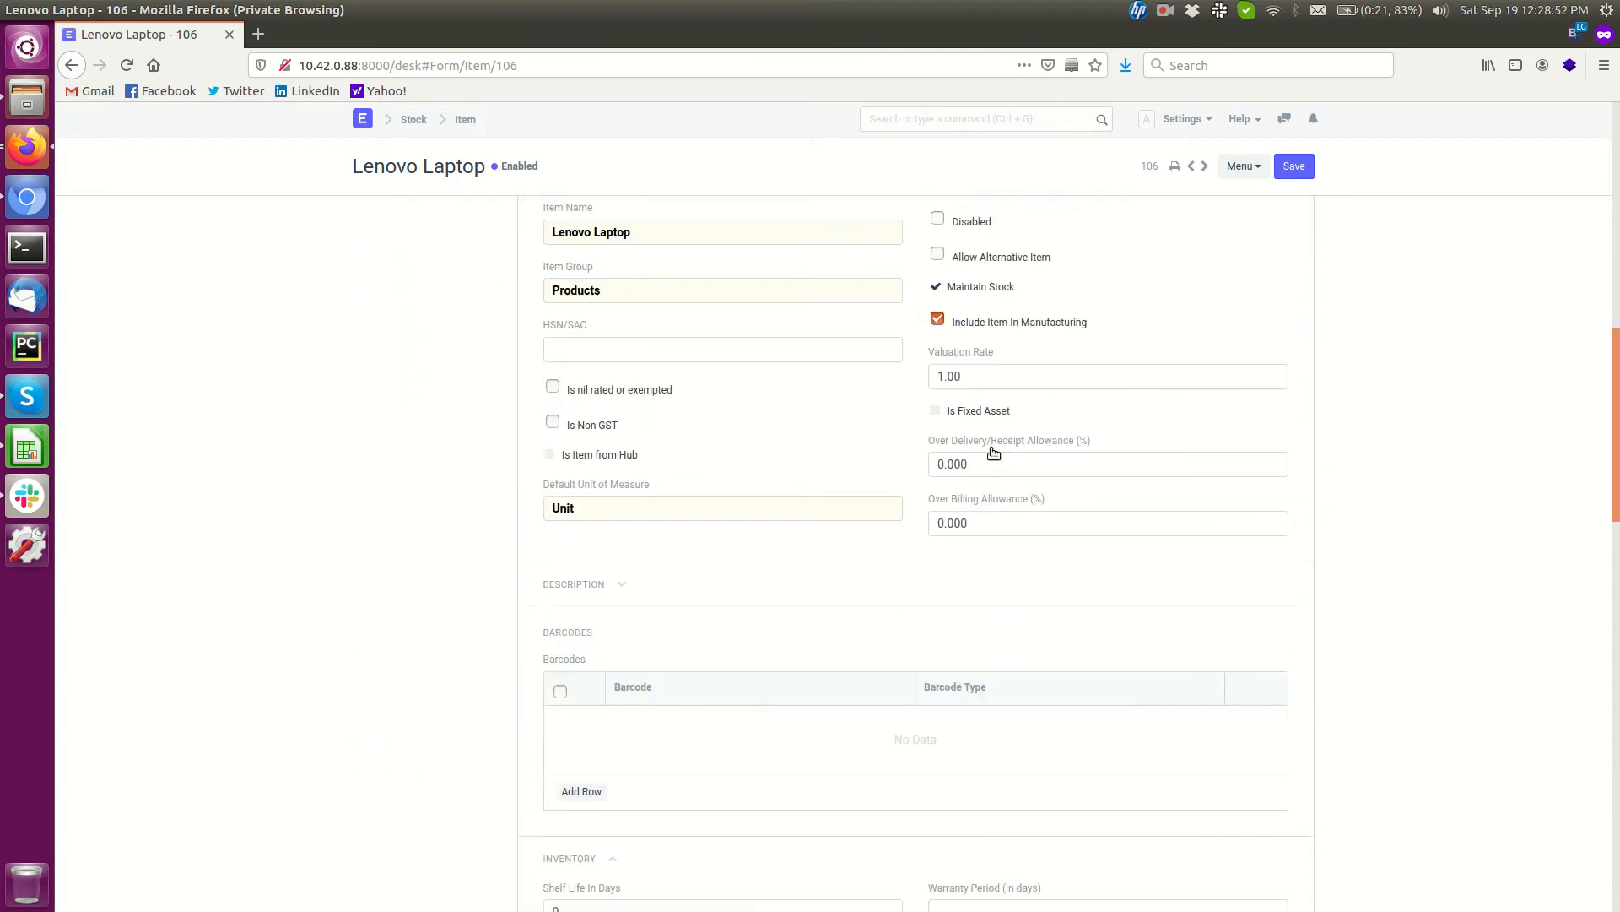
scroll(992, 450, up, 6)
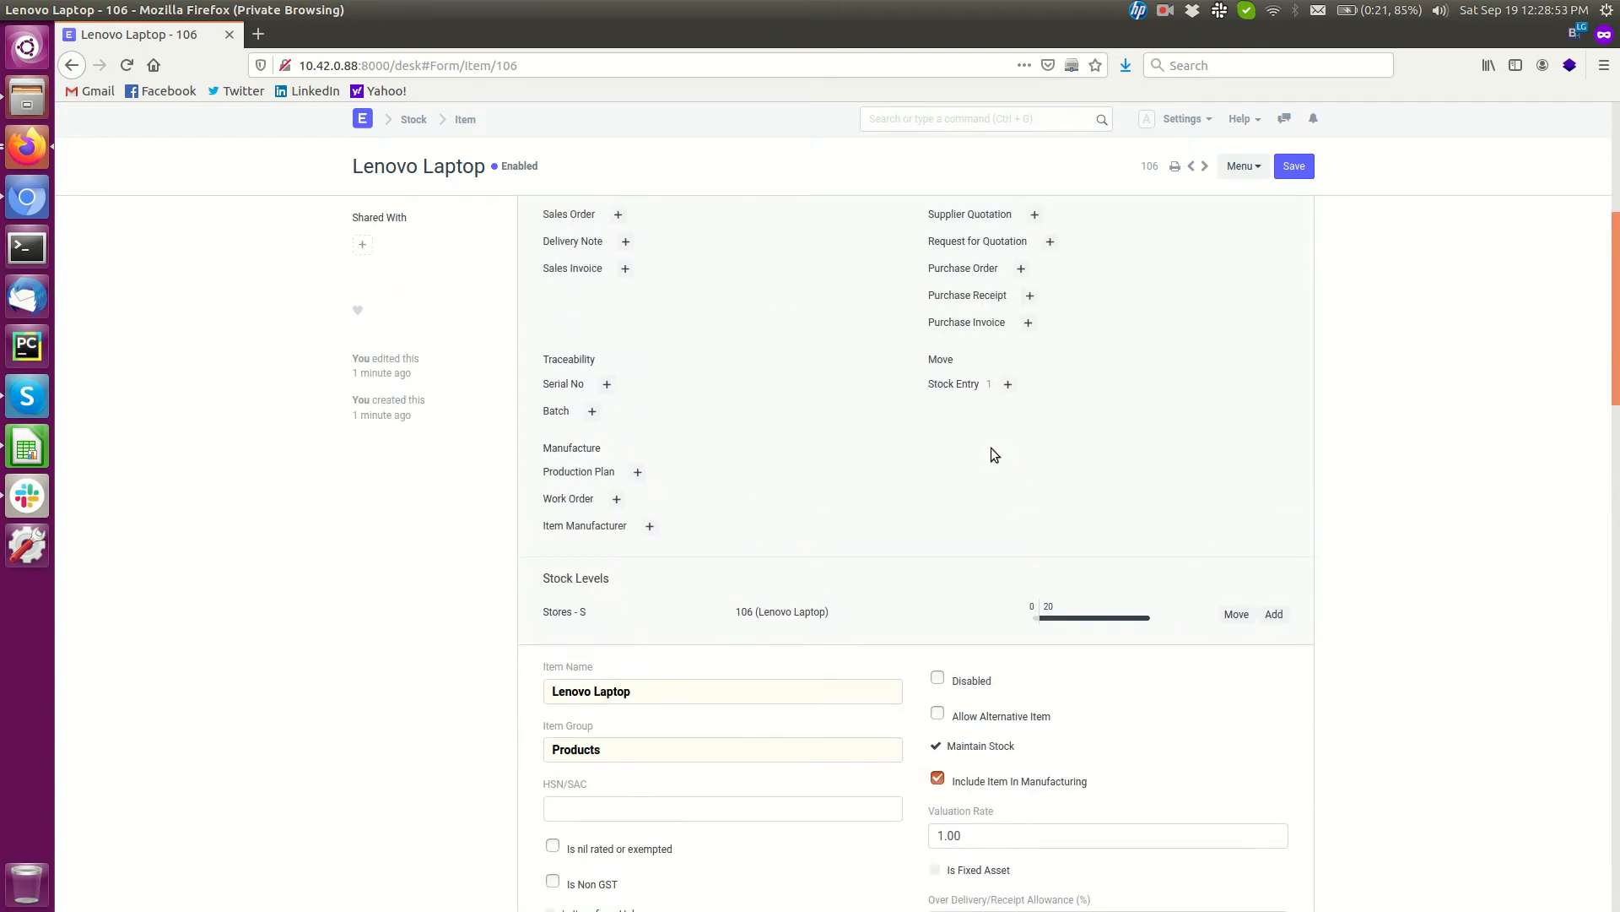
- Open the Material Receipt stock entry linked to item 106 and examine its items and timeline comment
click(955, 384)
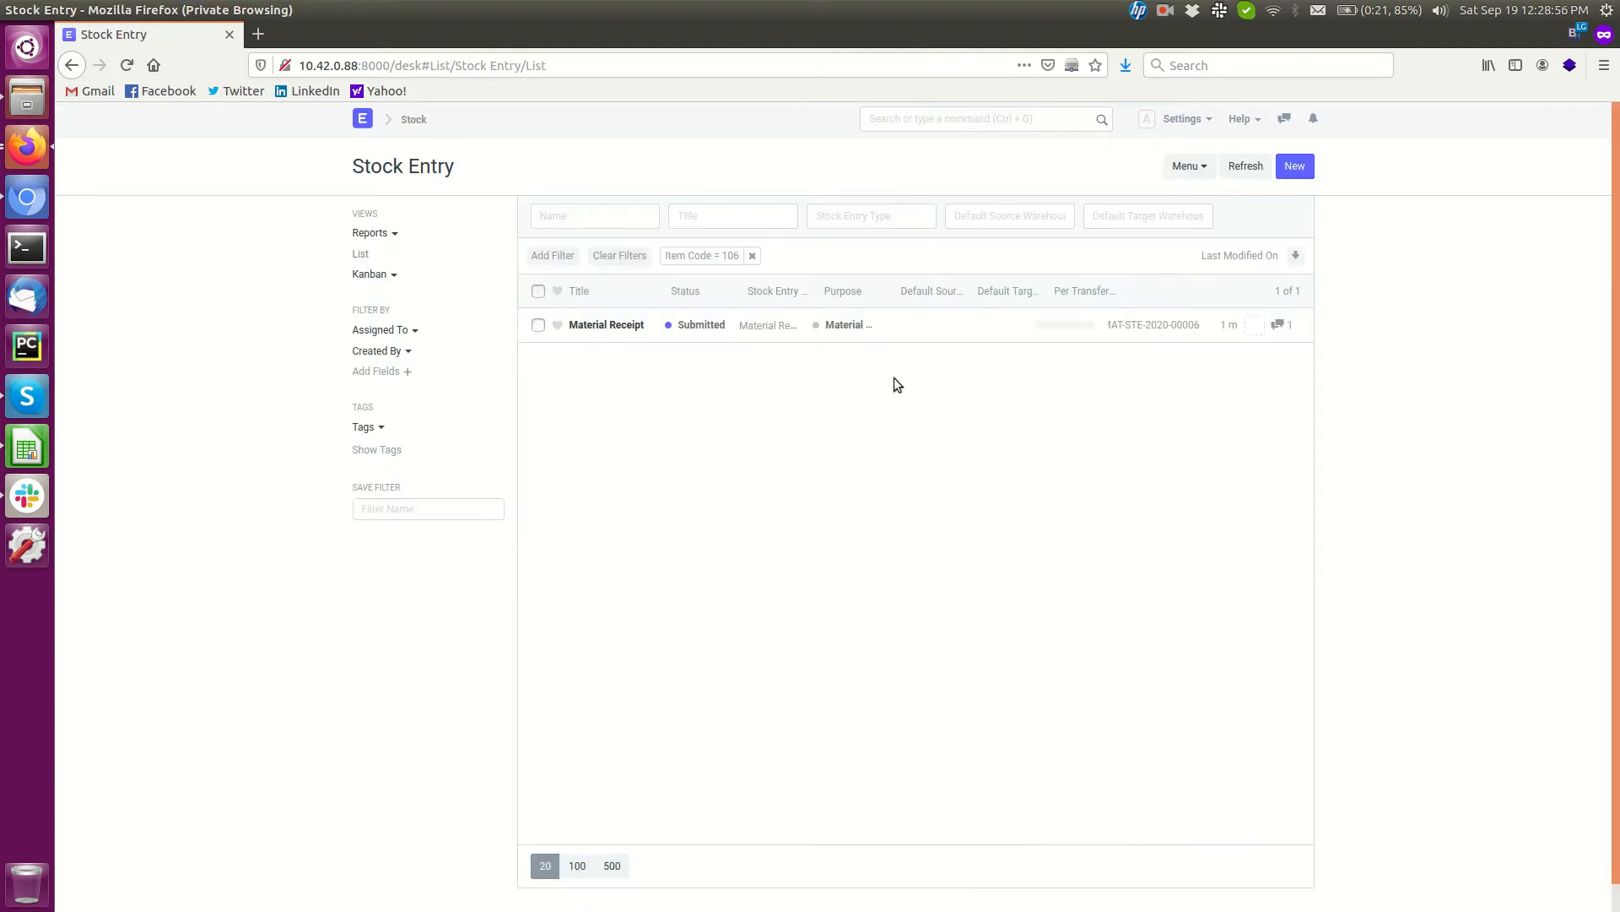
click(625, 325)
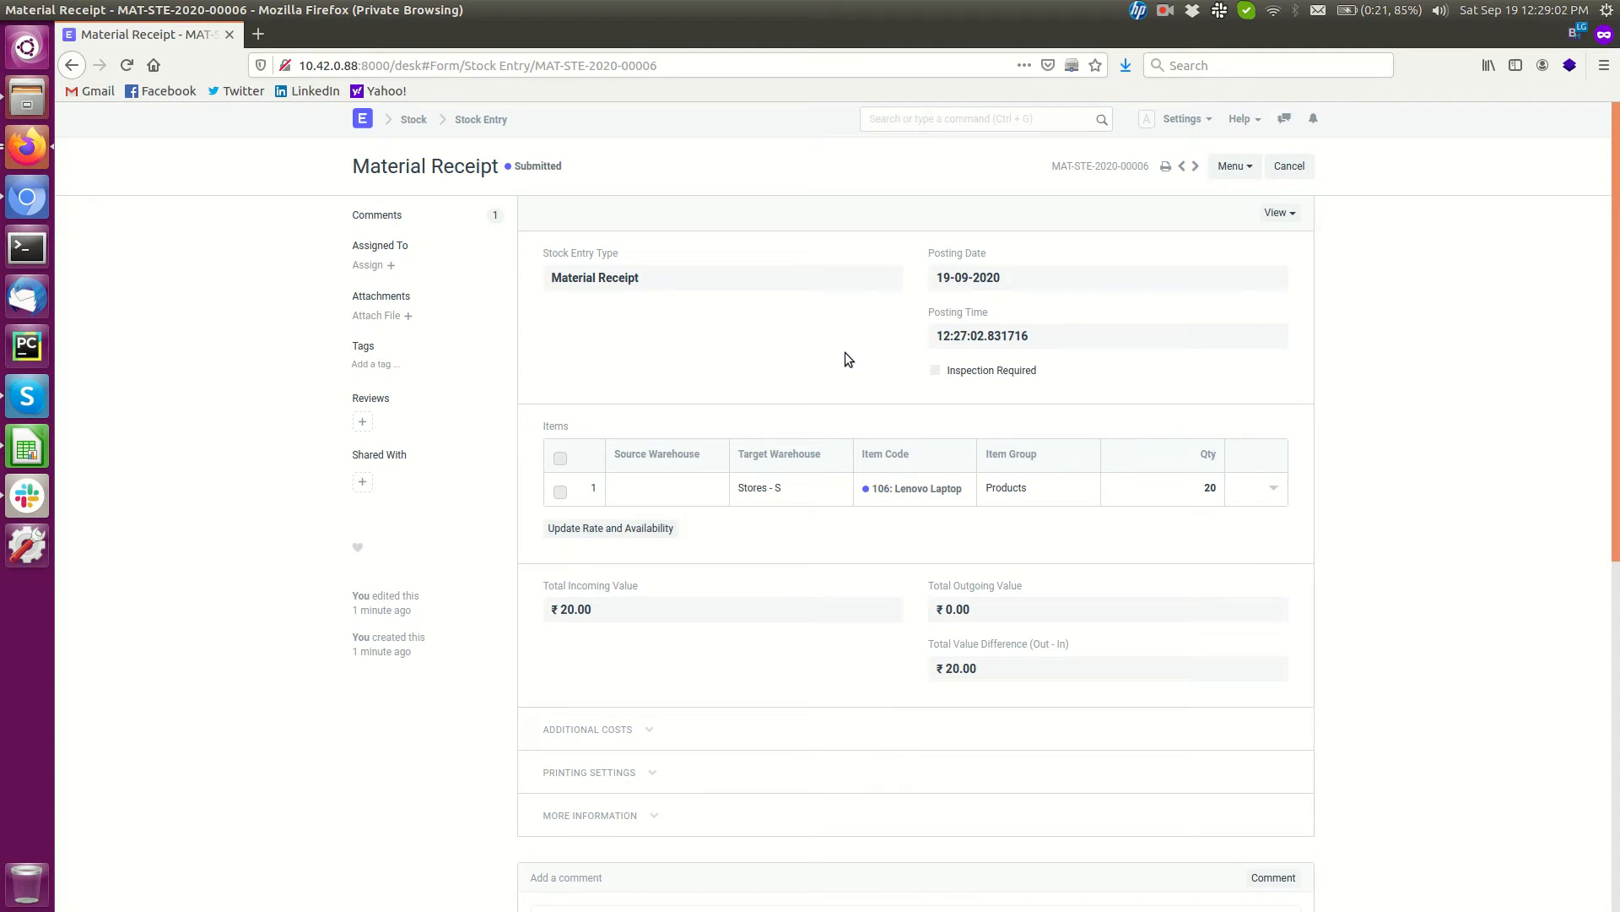
scroll(844, 352, down, 7)
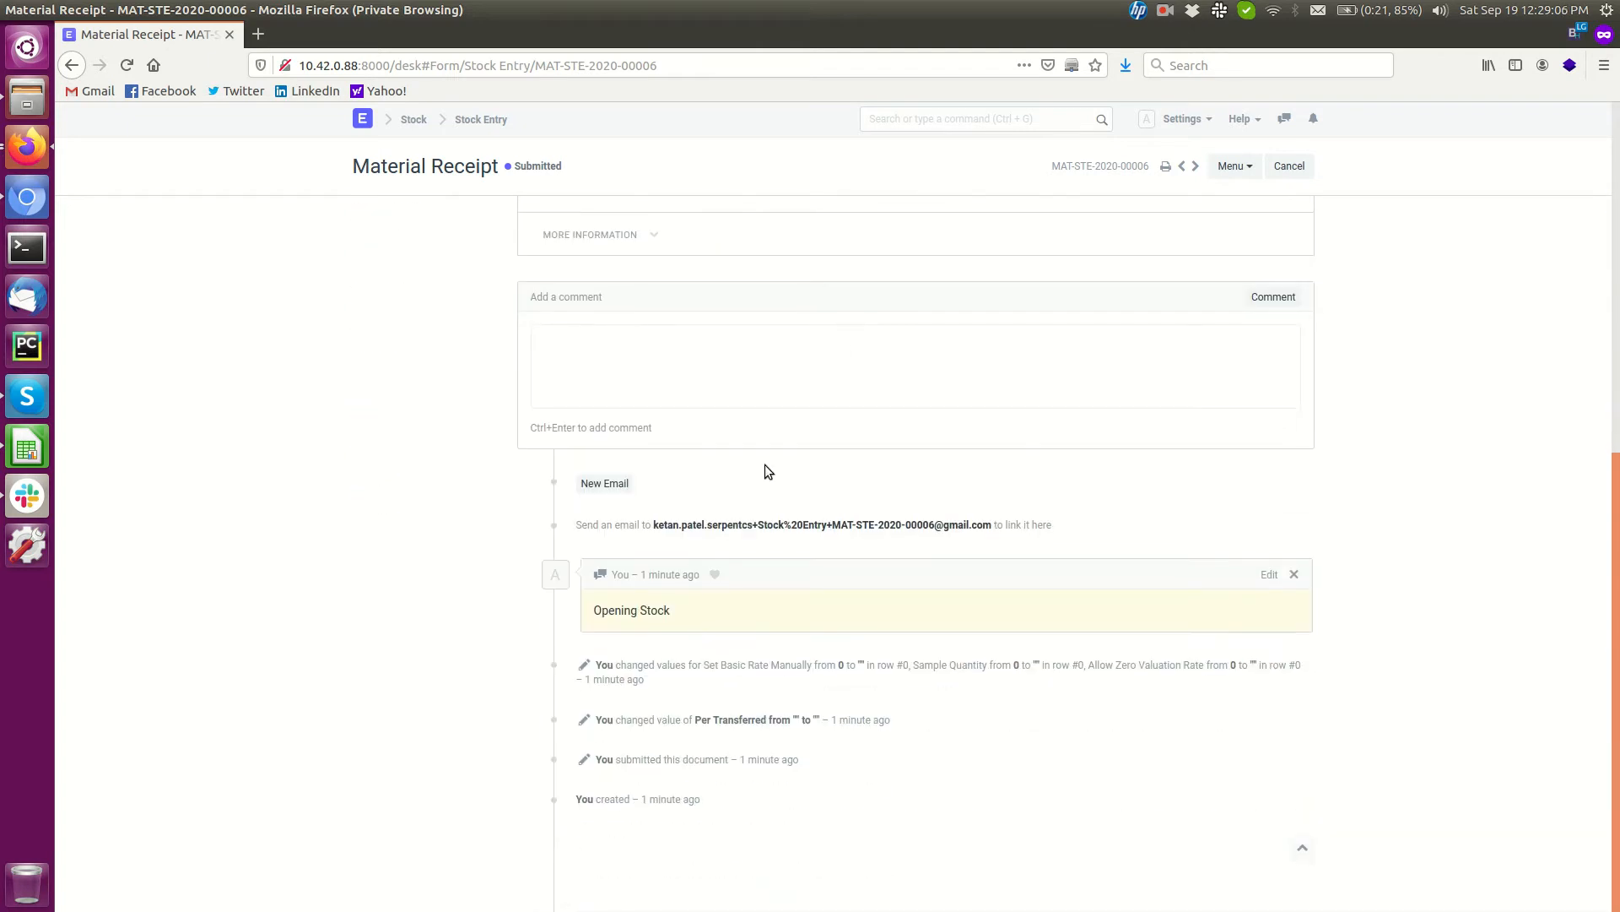
triple_click(642, 613)
click(312, 719)
scroll(676, 726, up, 7)
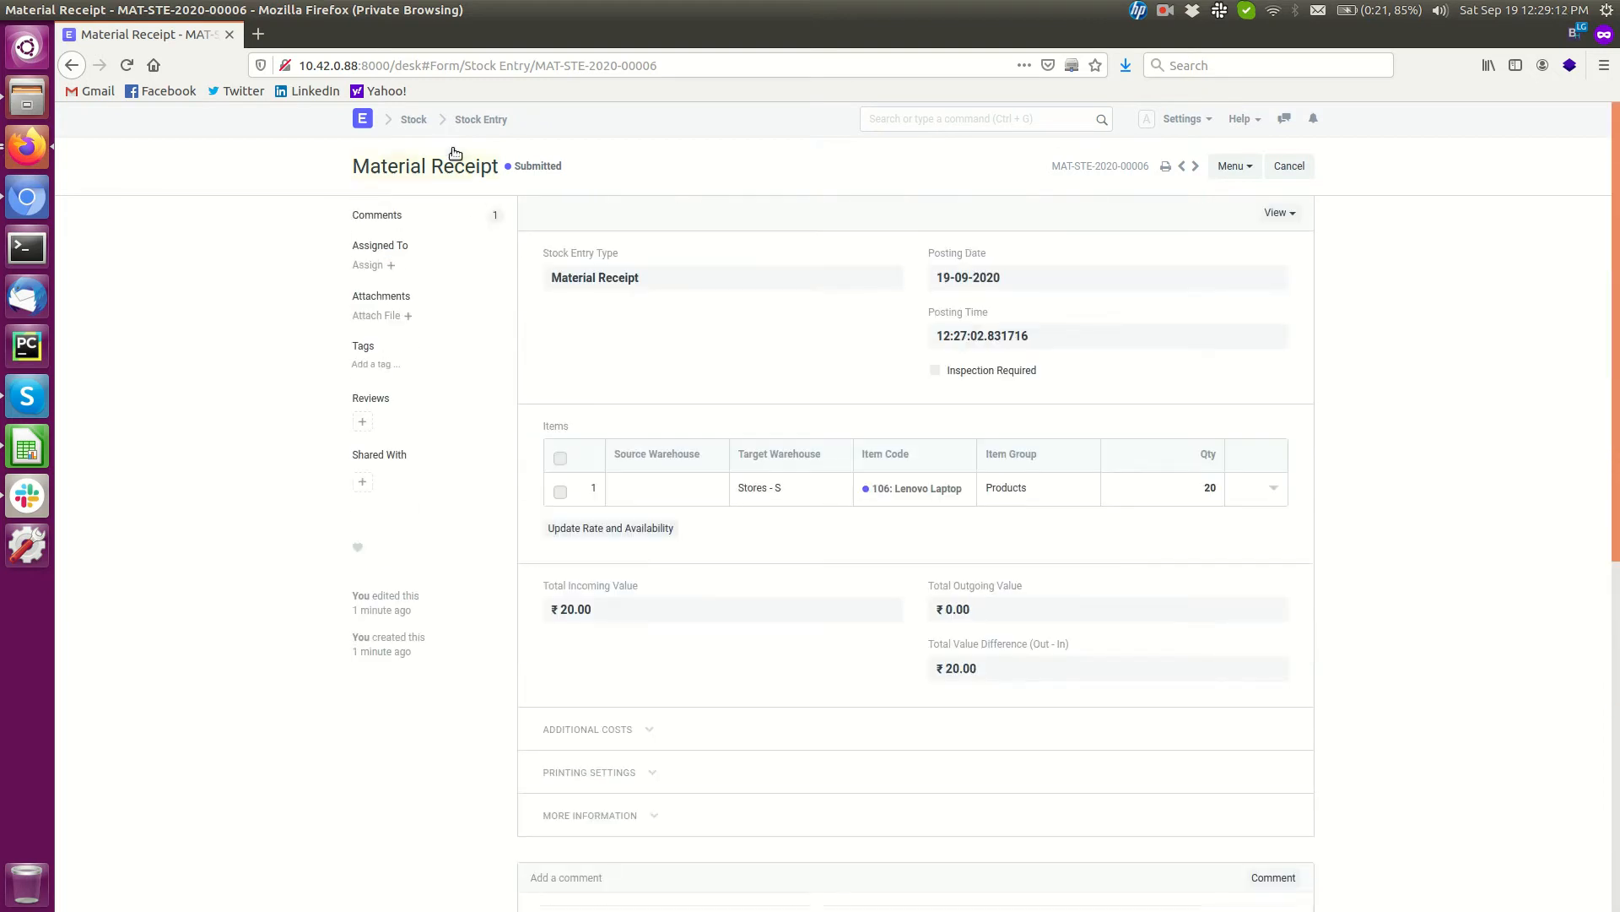
- Find the Data Import list, review the latest Item import record, and return to the list
click(879, 119)
text(dat)
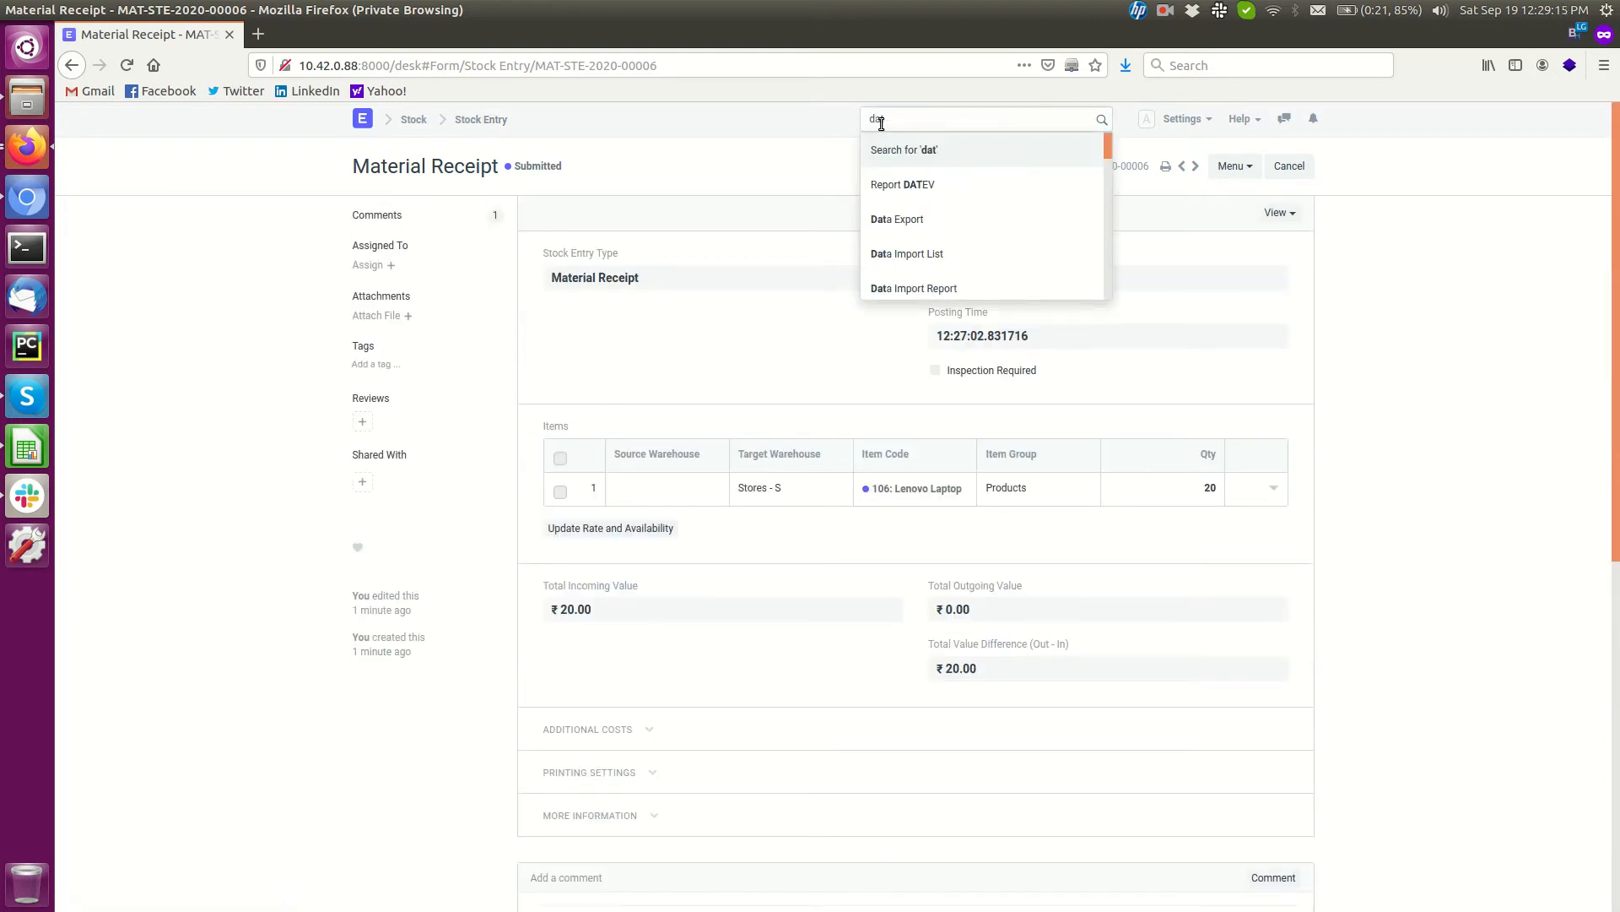
click(903, 252)
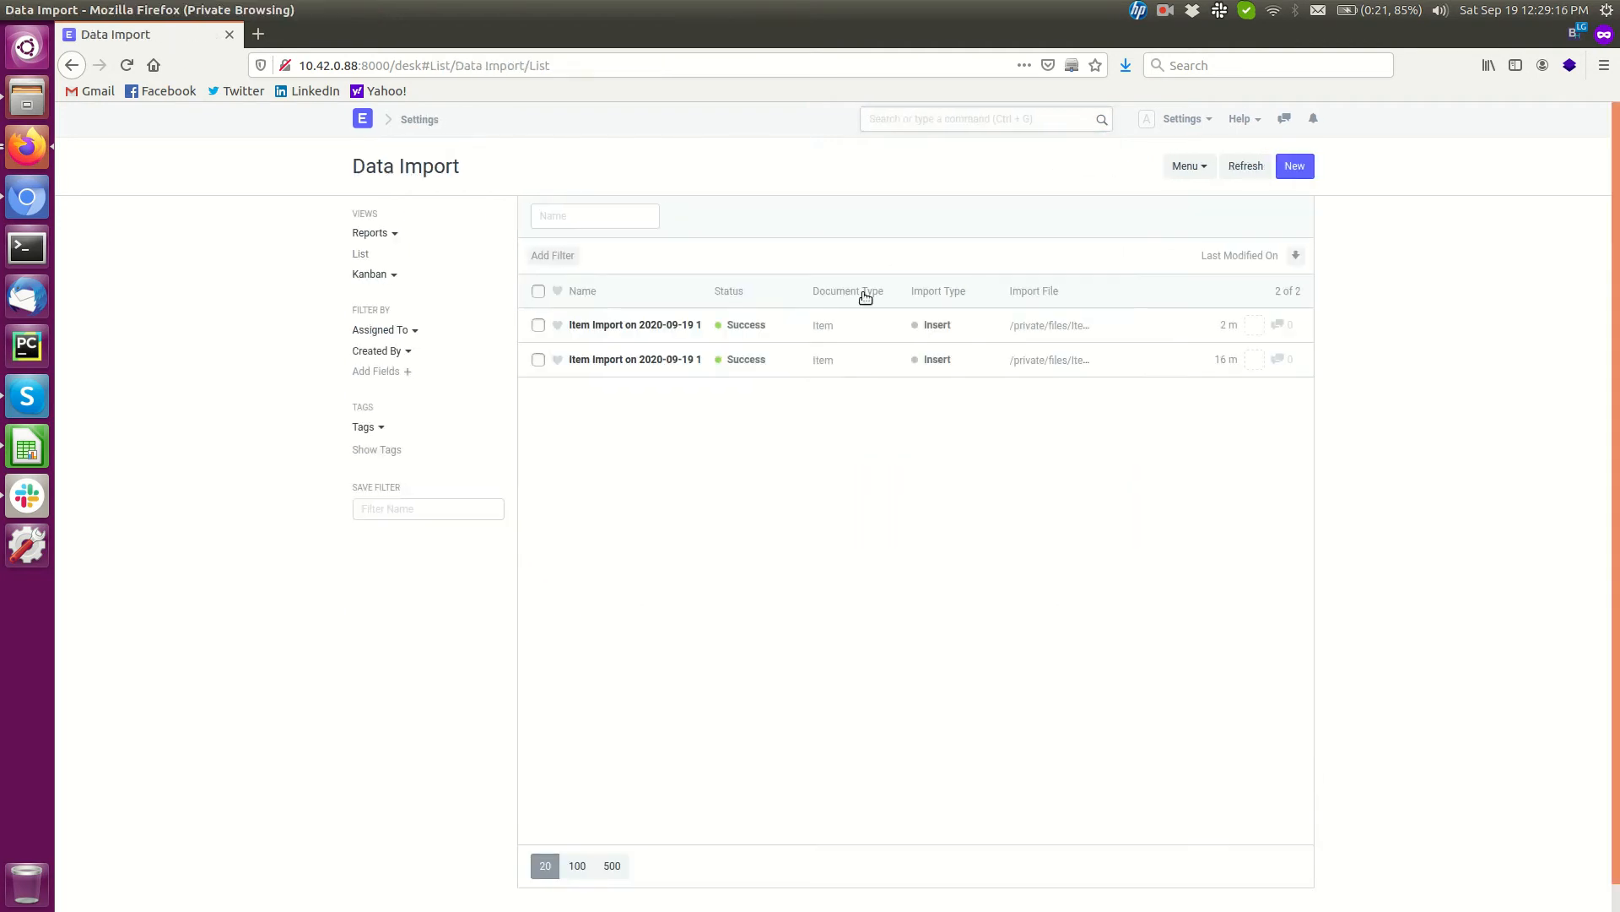
click(661, 335)
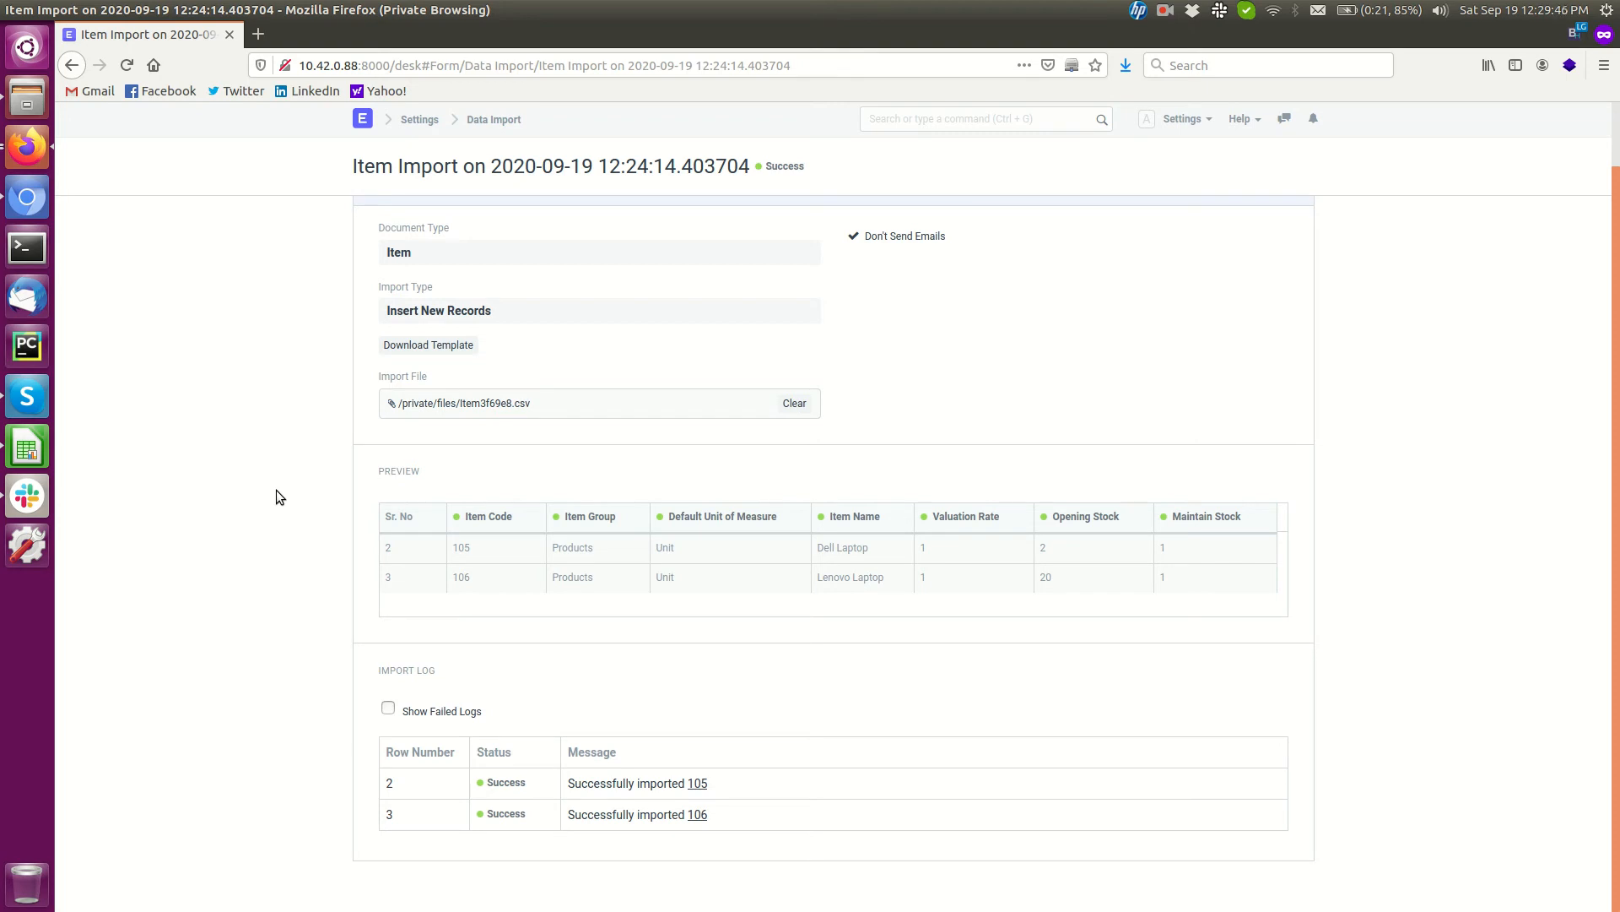
click(496, 120)
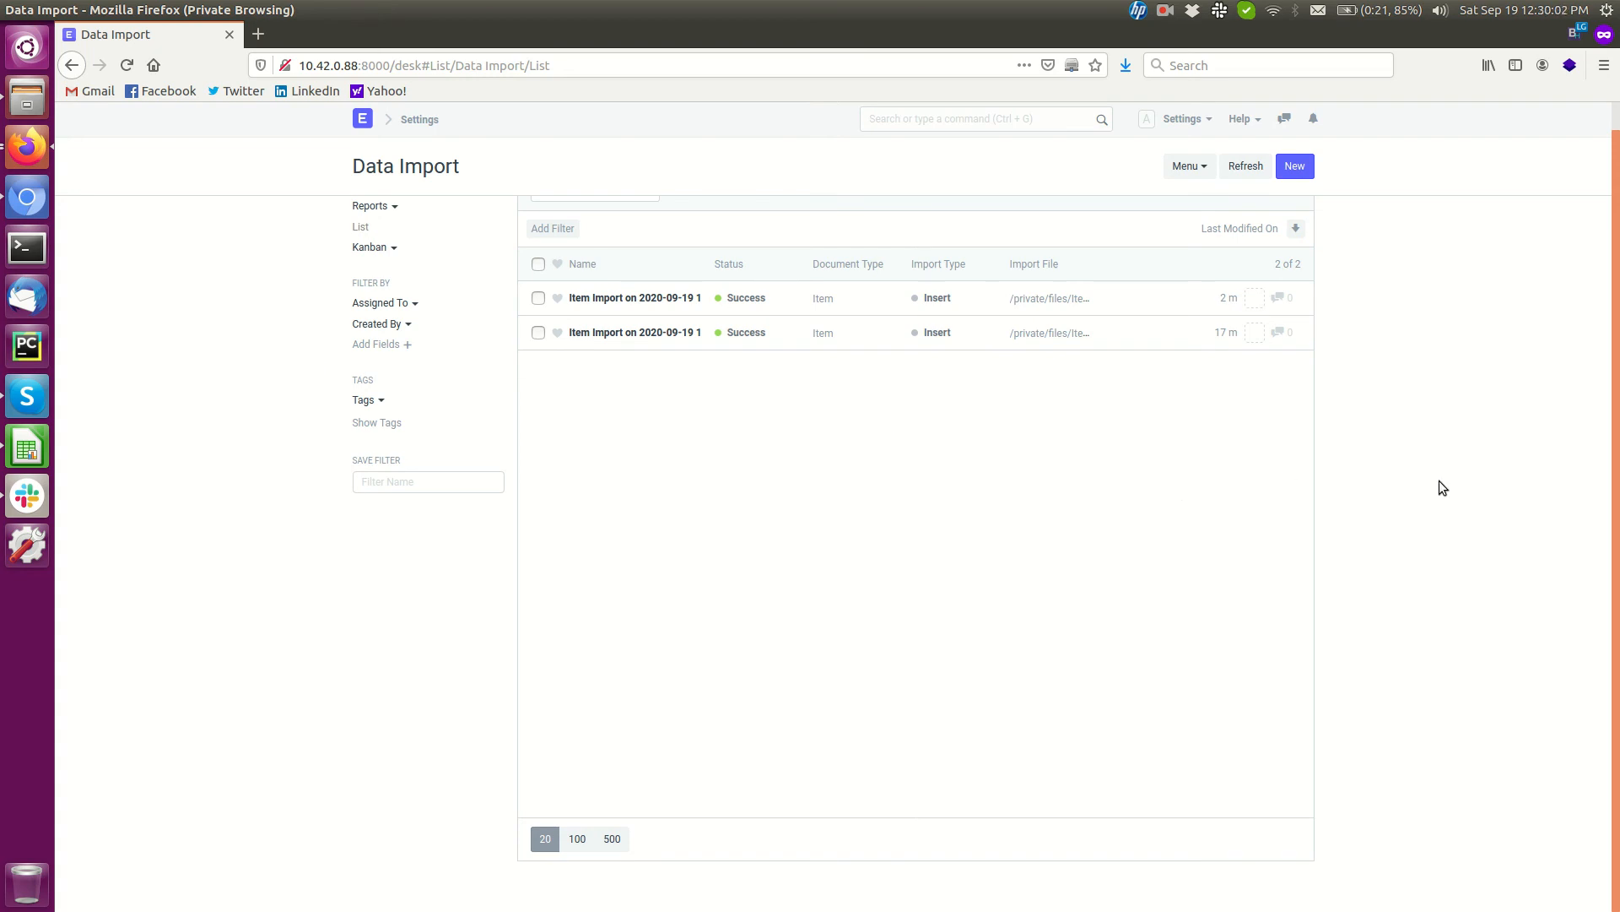
click(1167, 12)
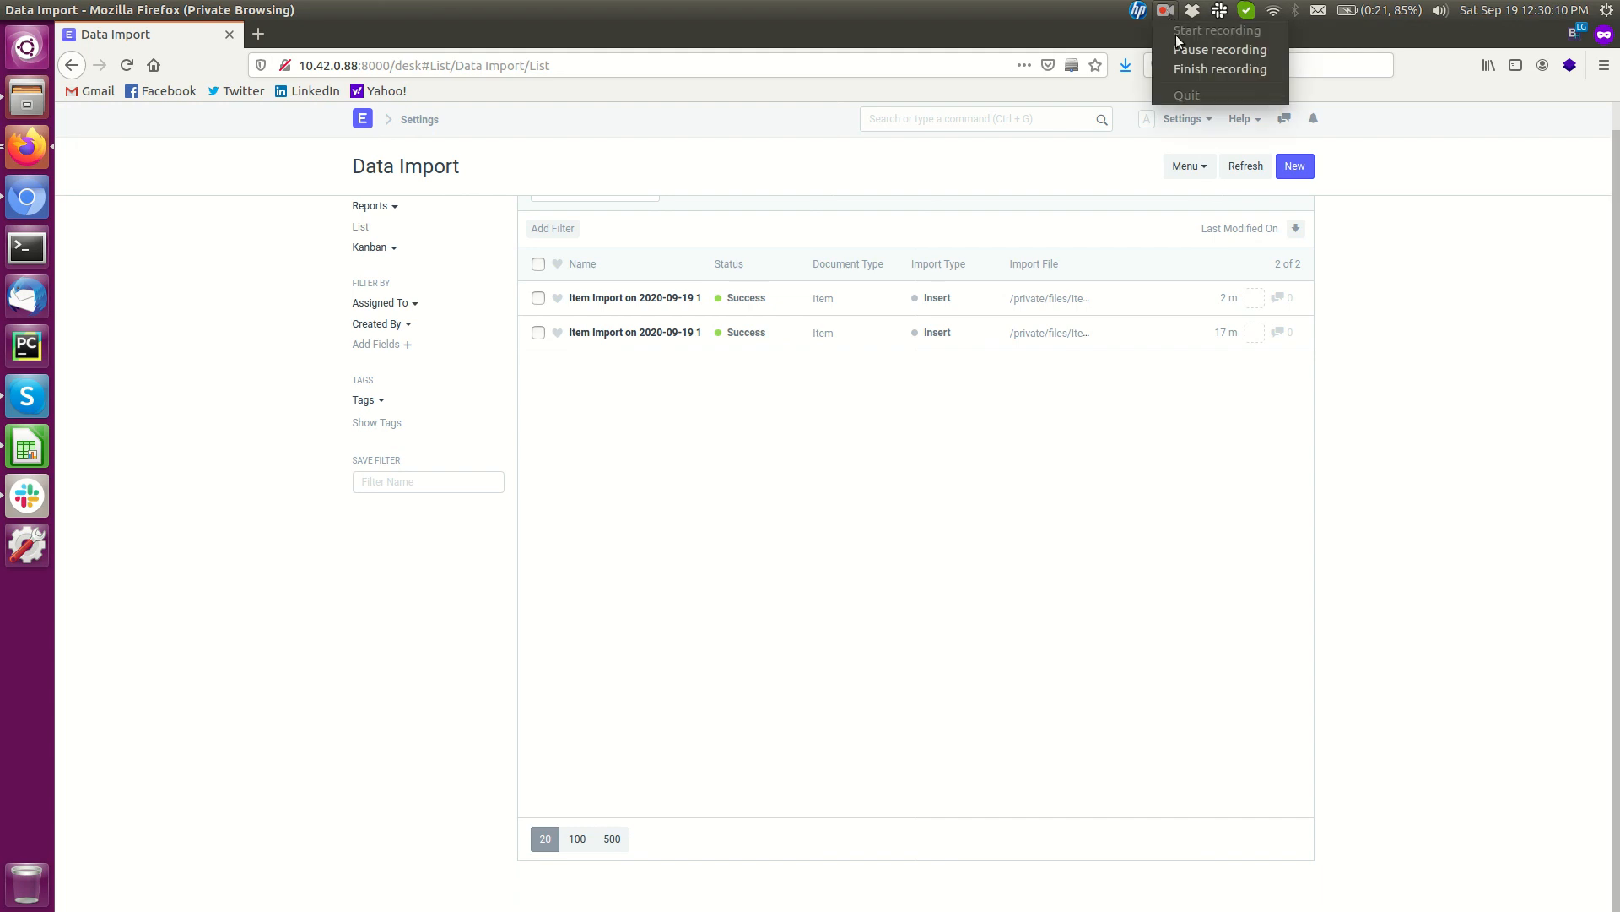